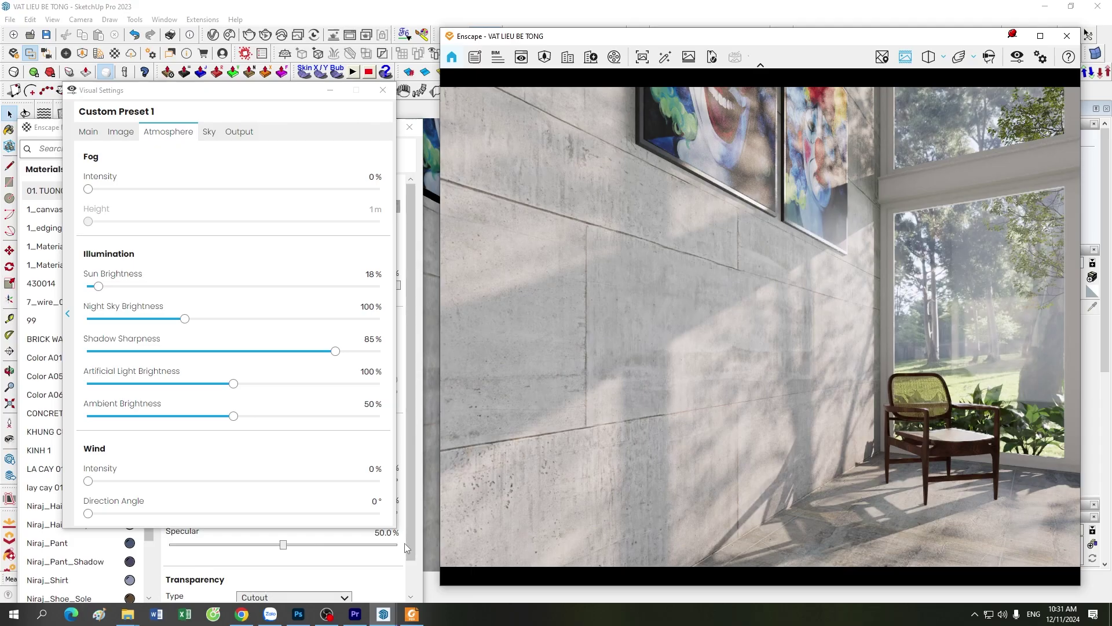
Step: Close Enscape Visual Settings and give the 01. TUONG TEST material a white tint
left_click(387, 96)
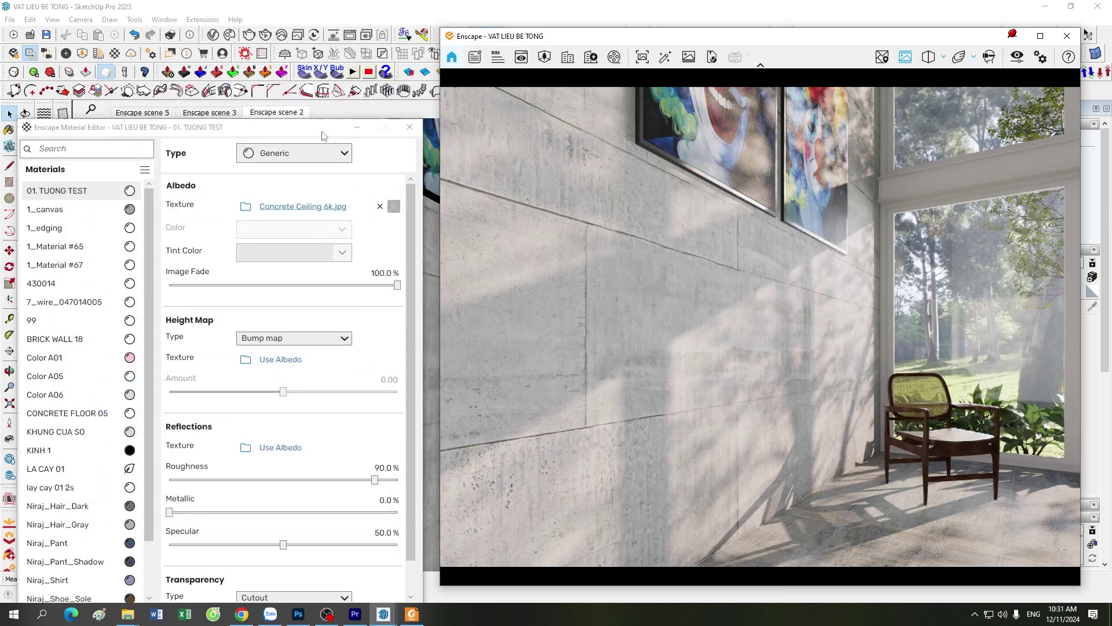
left_click_drag(318, 112, 338, 95)
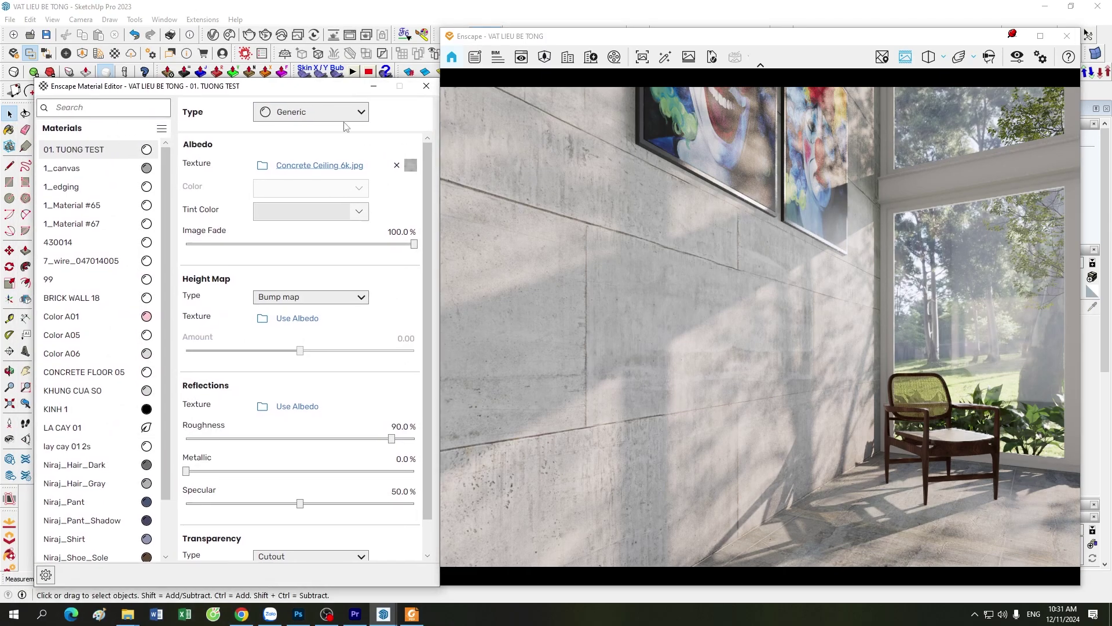
left_click(362, 216)
left_click(245, 274)
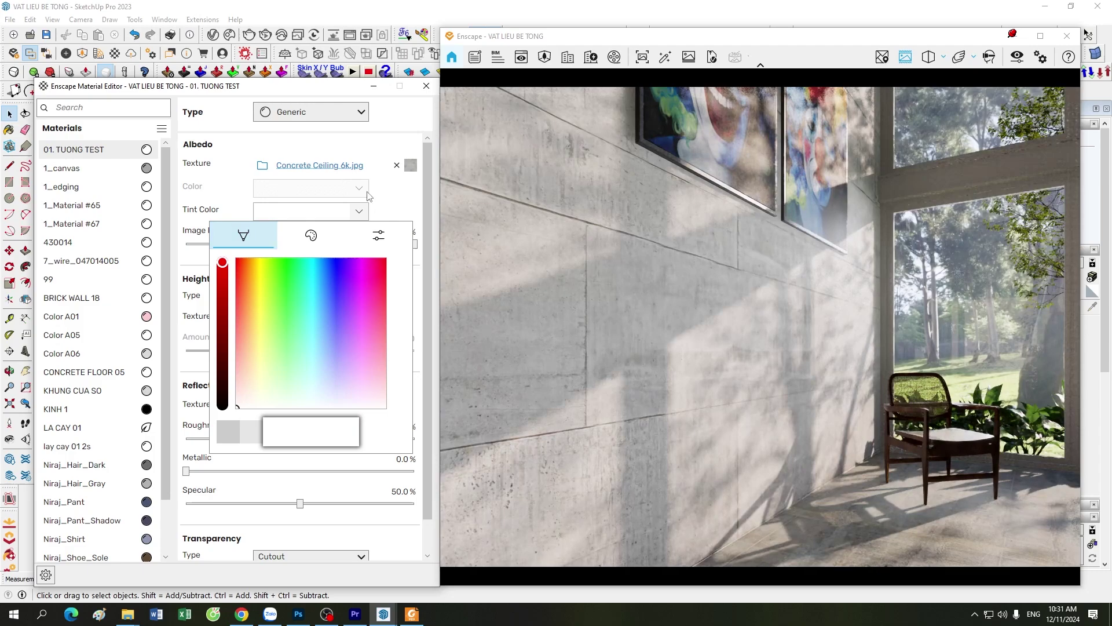
left_click(393, 187)
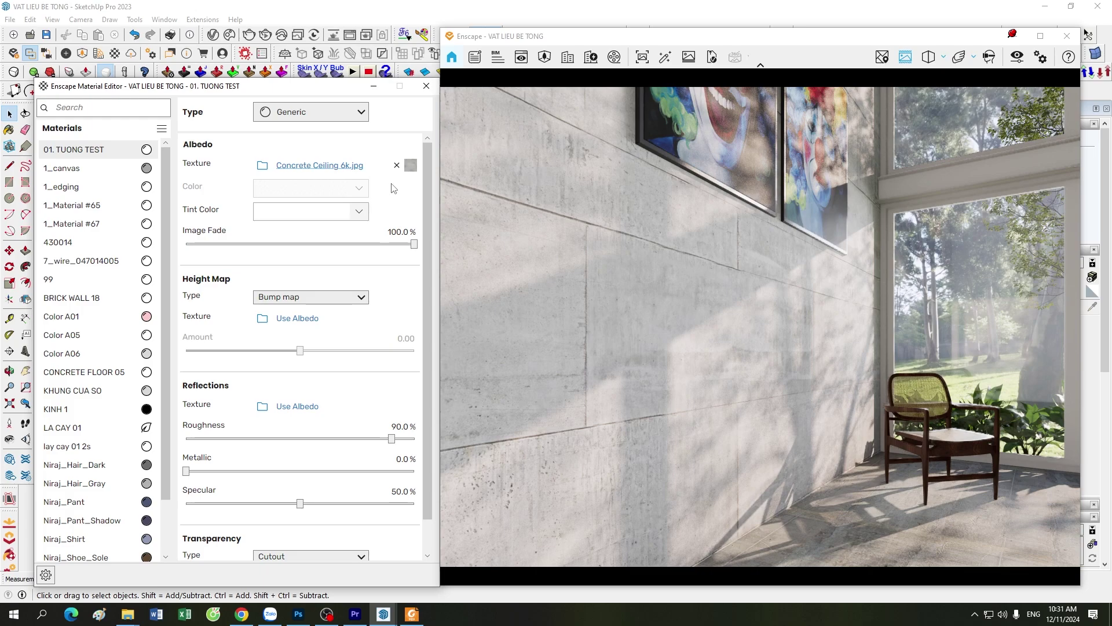
Step: Check the scene tabs beside the Material Editor, then bring the concrete texture PDF forward
left_click_drag(313, 89, 309, 149)
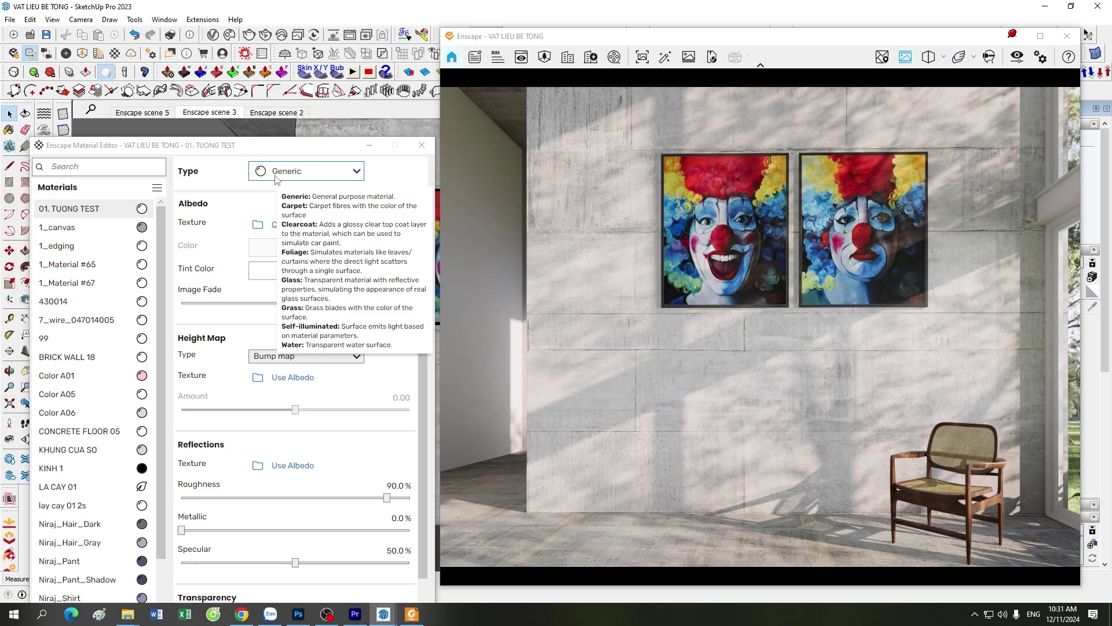
left_click_drag(299, 150, 302, 99)
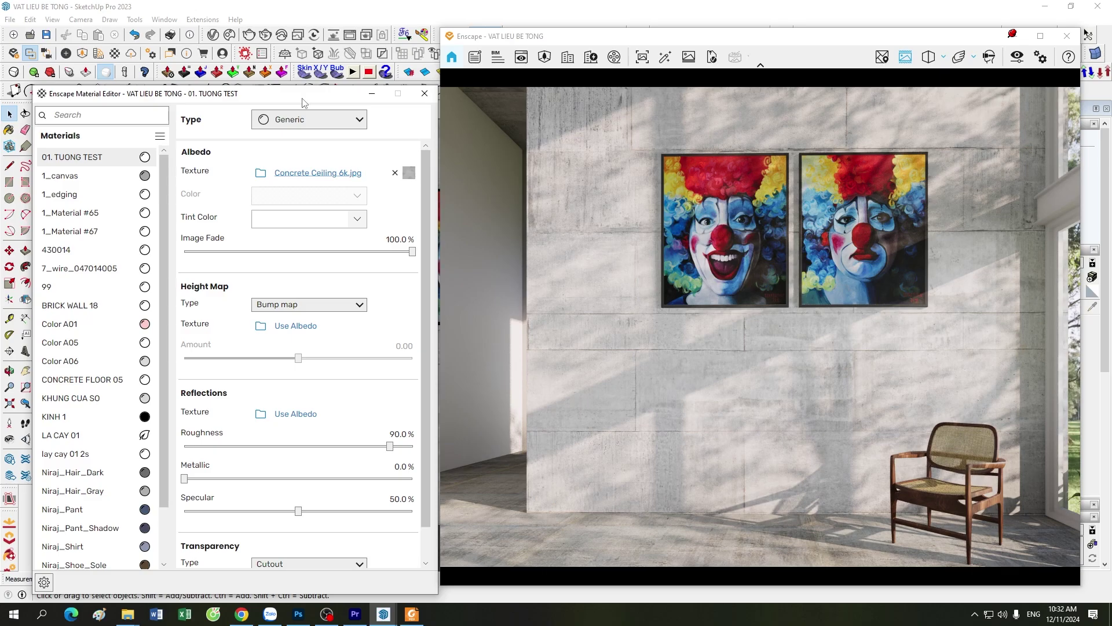
left_click(411, 613)
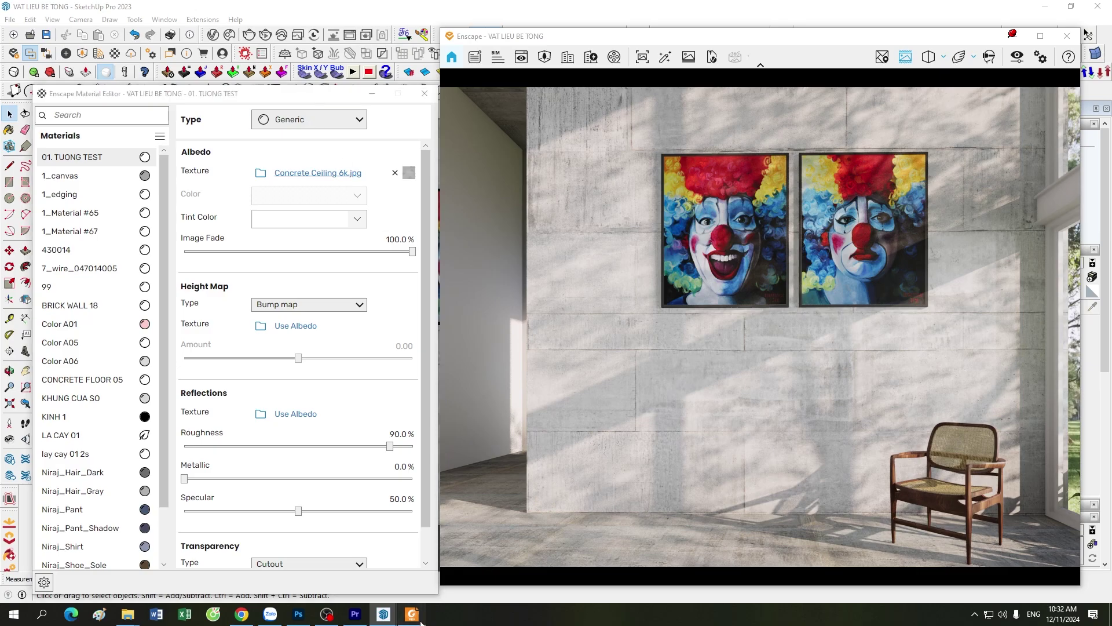
Step: Minimize Enscape and compare texture sets in the Concrete Texture Collection PDF, reaching Concrete 020
left_click(1014, 36)
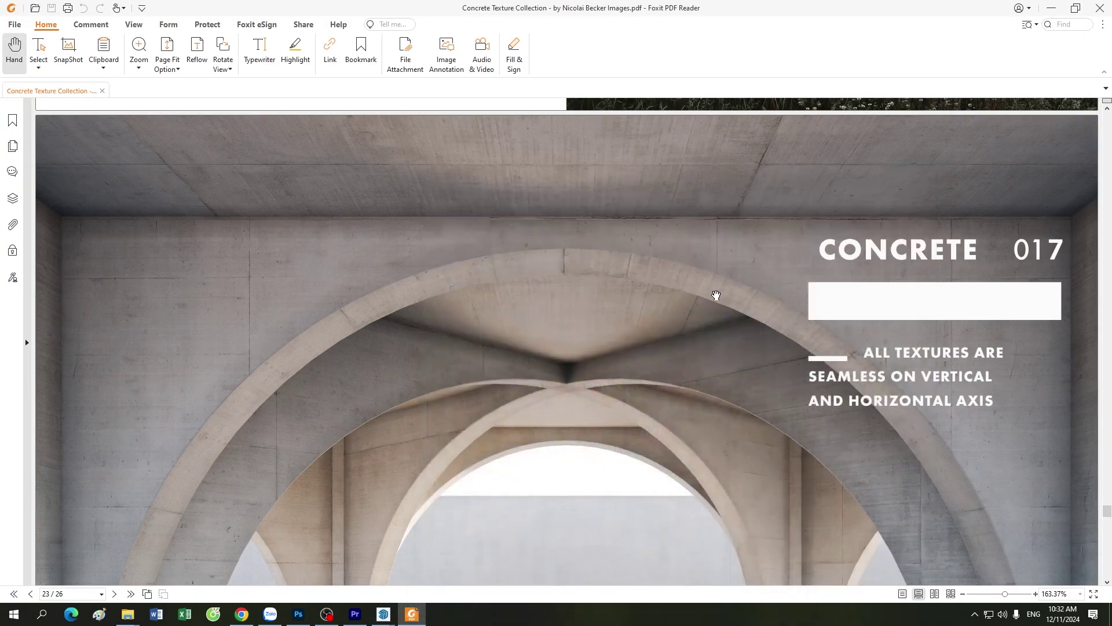
scroll(643, 362, "down", 4)
scroll(643, 362, "up", 15)
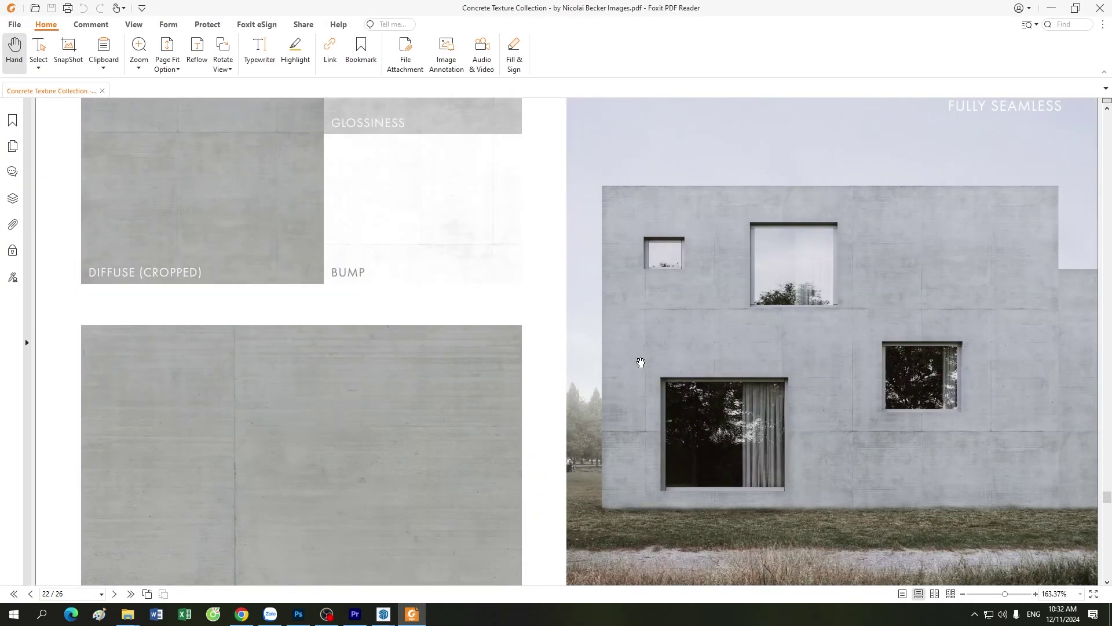
scroll(541, 370, "up", 4)
scroll(541, 372, "down", 5)
scroll(541, 372, "up", 8)
scroll(541, 371, "up", 10)
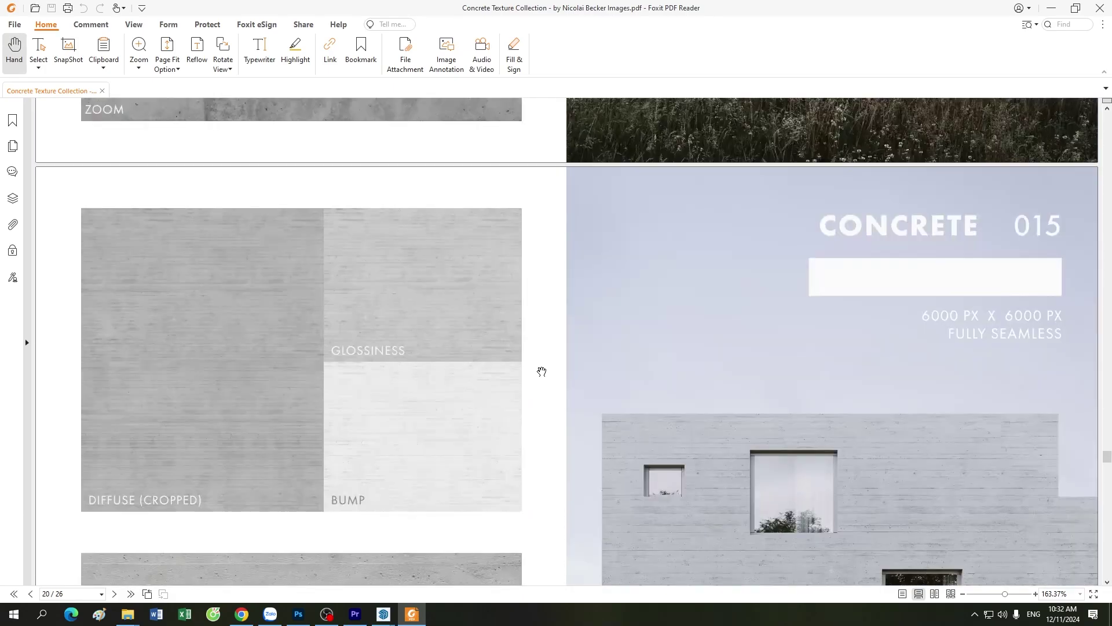
scroll(541, 372, "up", 7)
scroll(541, 371, "down", 3)
scroll(542, 372, "up", 10)
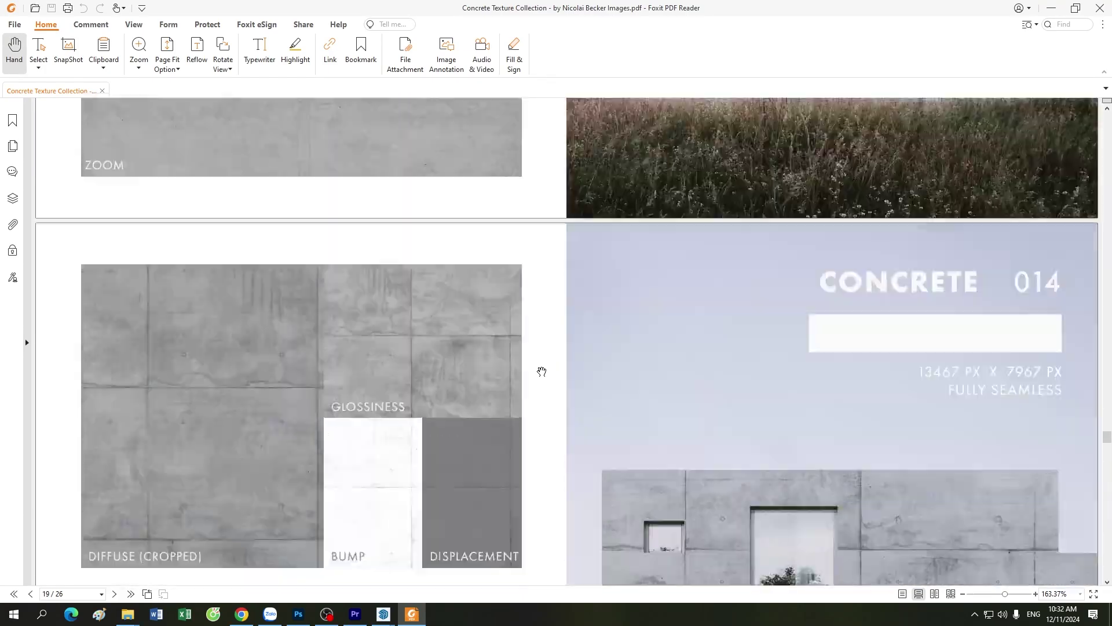
scroll(541, 371, "down", 6)
scroll(541, 371, "up", 4)
scroll(541, 371, "down", 10)
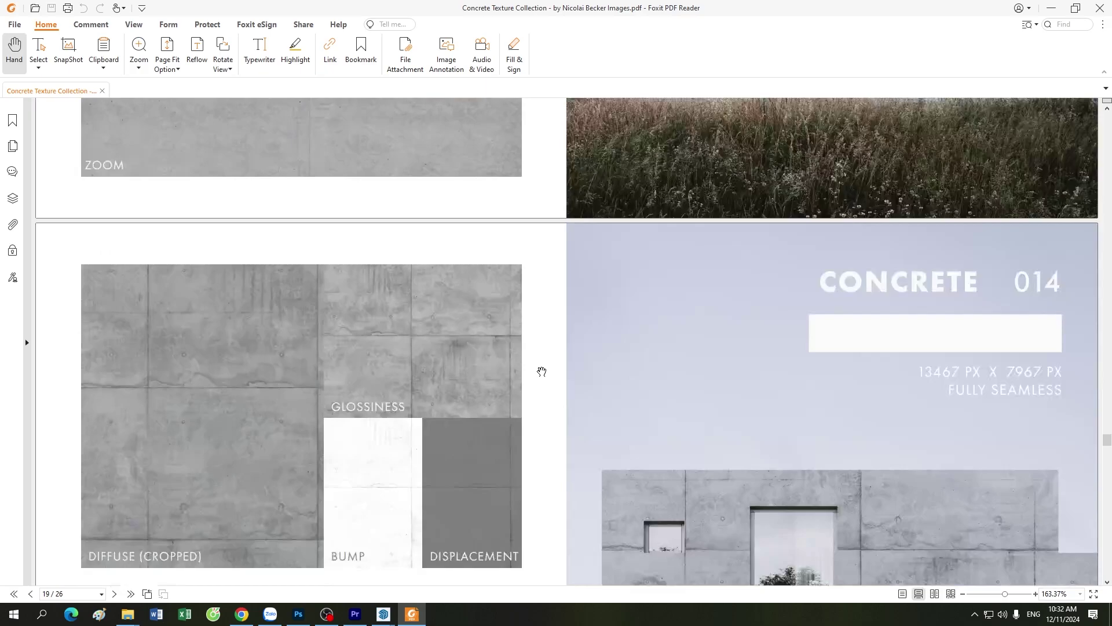
scroll(541, 372, "down", 10)
scroll(541, 371, "down", 10)
scroll(541, 371, "down", 10)
scroll(541, 371, "down", 12)
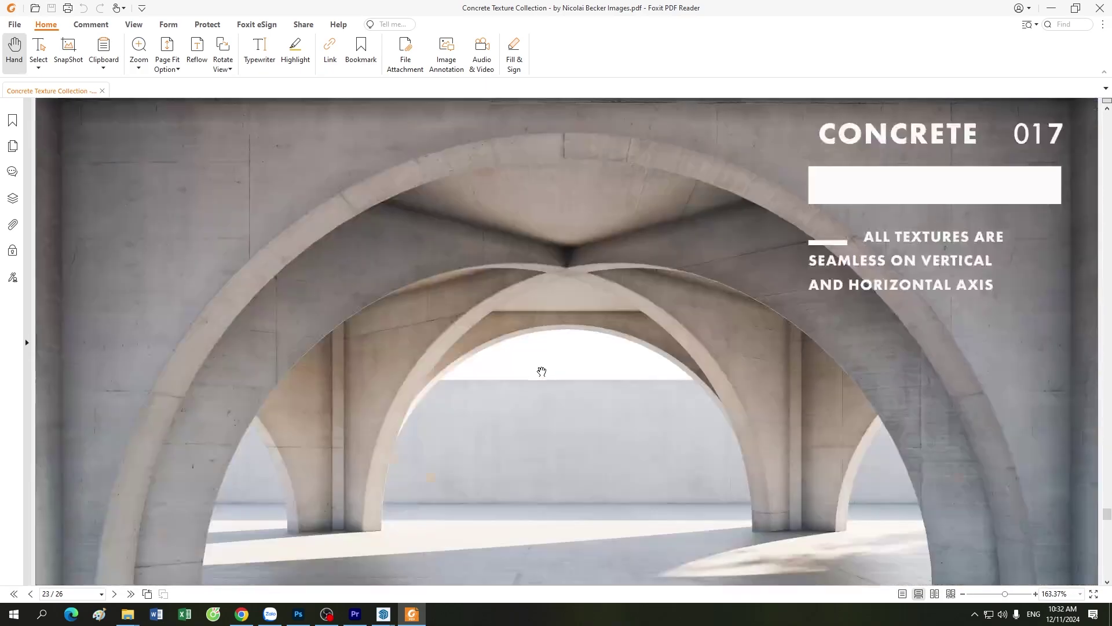
scroll(542, 372, "down", 5)
scroll(541, 372, "up", 5)
scroll(541, 371, "up", 2)
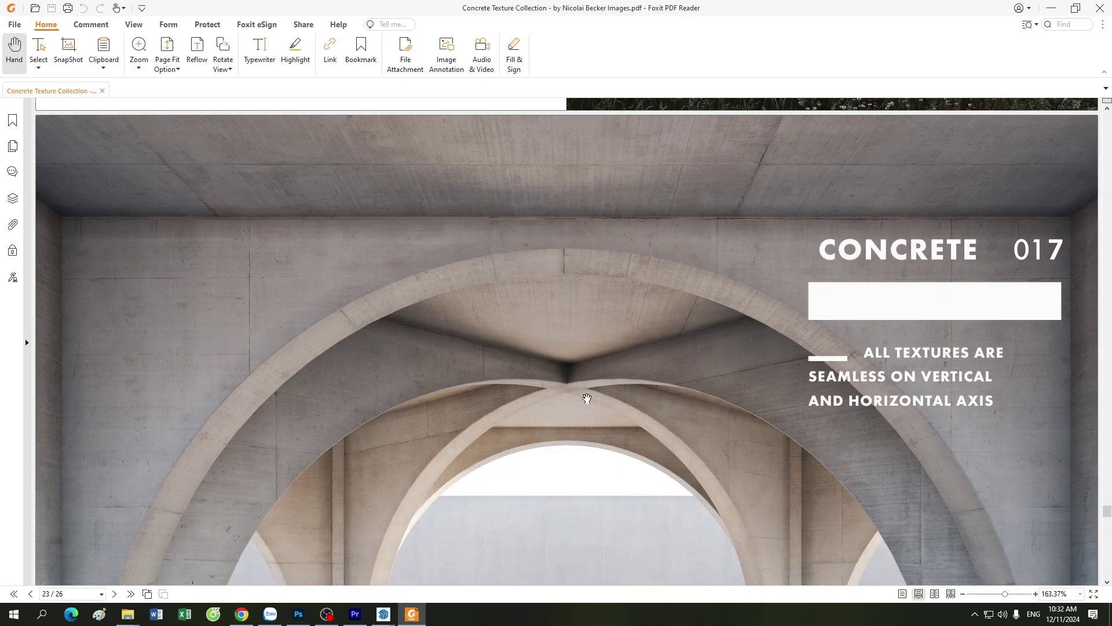
scroll(537, 360, "up", 6)
scroll(538, 360, "up", 4)
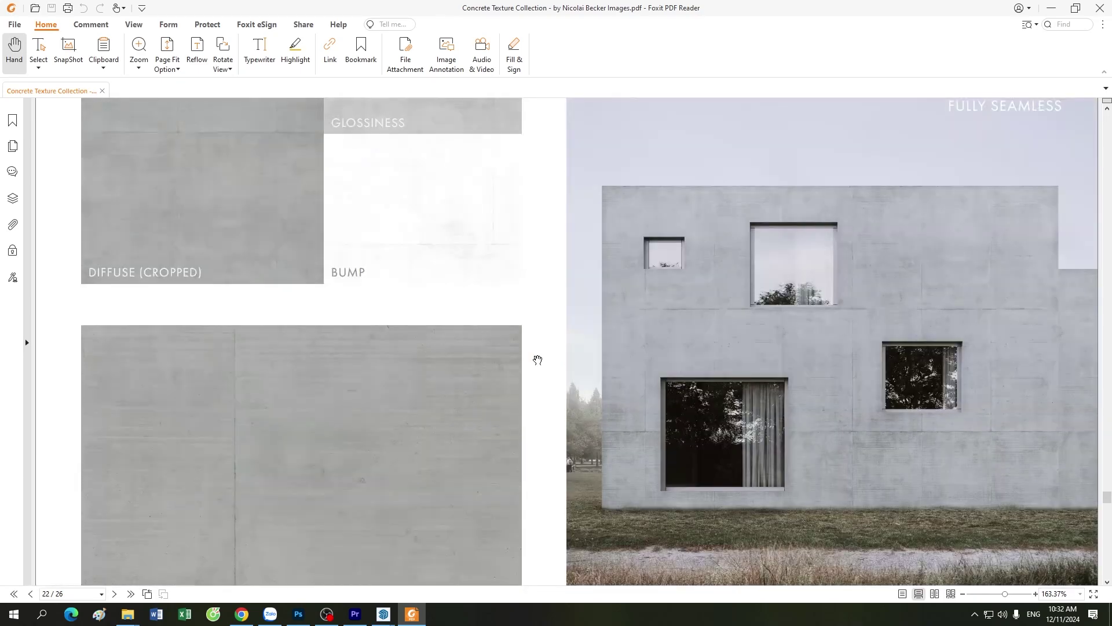
scroll(538, 360, "down", 10)
scroll(537, 360, "down", 5)
scroll(537, 359, "up", 5)
scroll(538, 360, "down", 4)
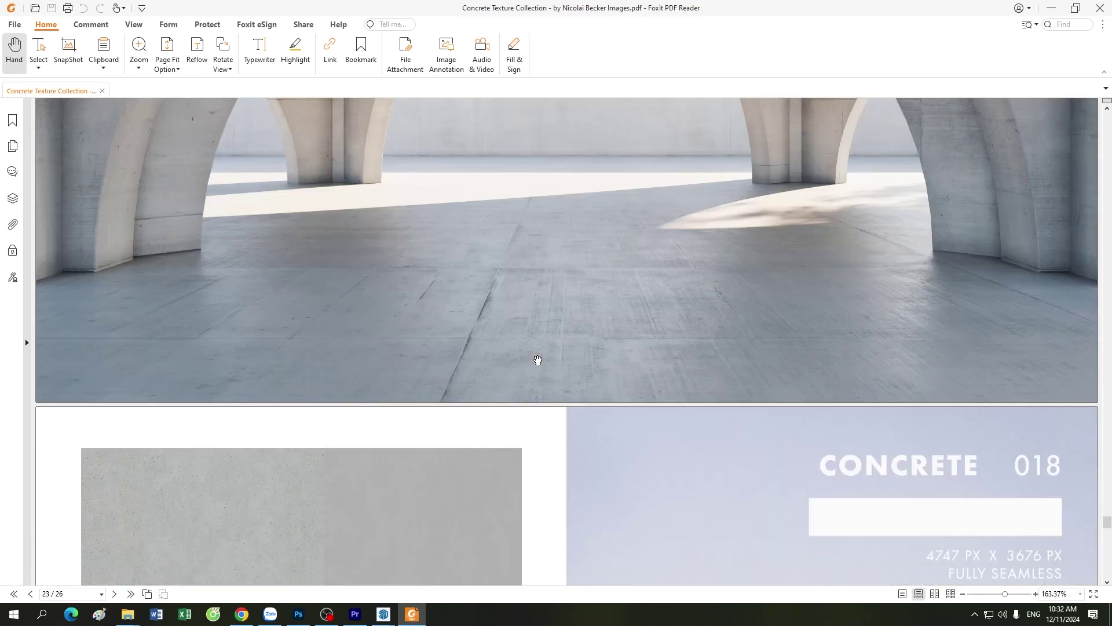
scroll(538, 360, "down", 4)
scroll(538, 359, "up", 4)
scroll(537, 360, "up", 4)
scroll(538, 360, "up", 4)
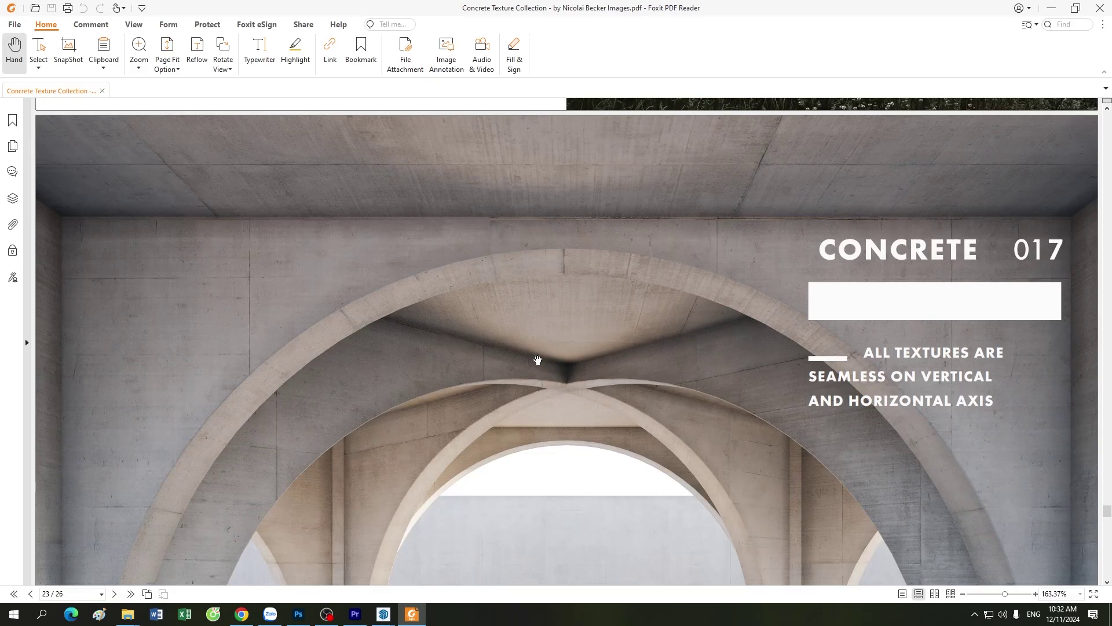
scroll(538, 360, "down", 4)
scroll(538, 360, "down", 4)
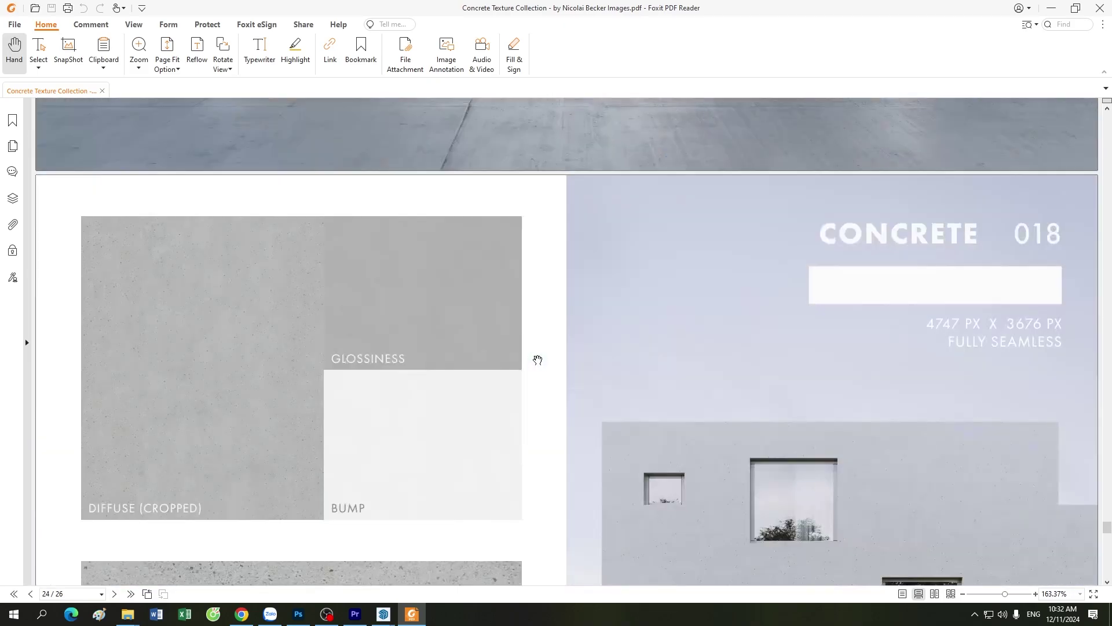
scroll(537, 359, "down", 4)
scroll(538, 360, "down", 4)
scroll(537, 360, "up", 2)
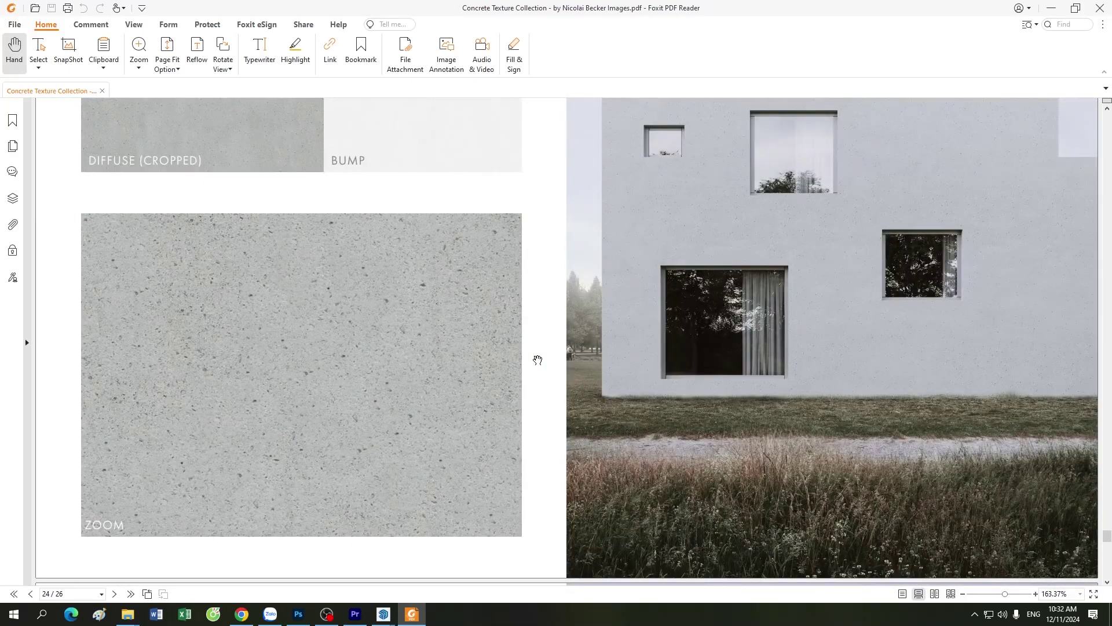
scroll(538, 360, "up", 2)
scroll(538, 360, "up", 2)
scroll(538, 359, "up", 2)
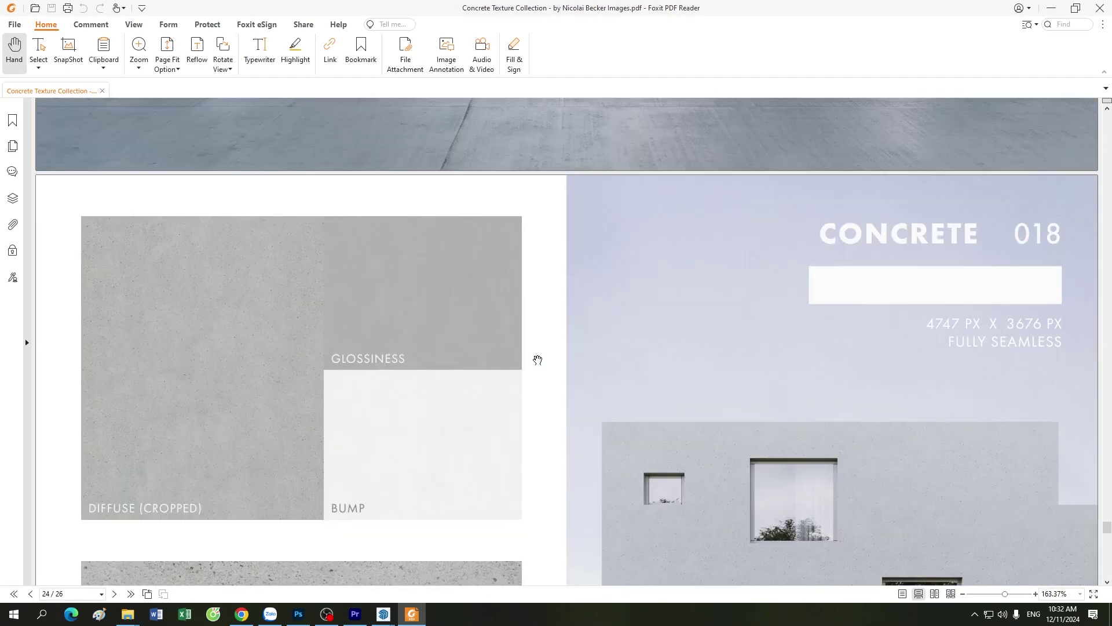
scroll(538, 359, "down", 12)
scroll(537, 360, "down", 6)
scroll(538, 360, "down", 6)
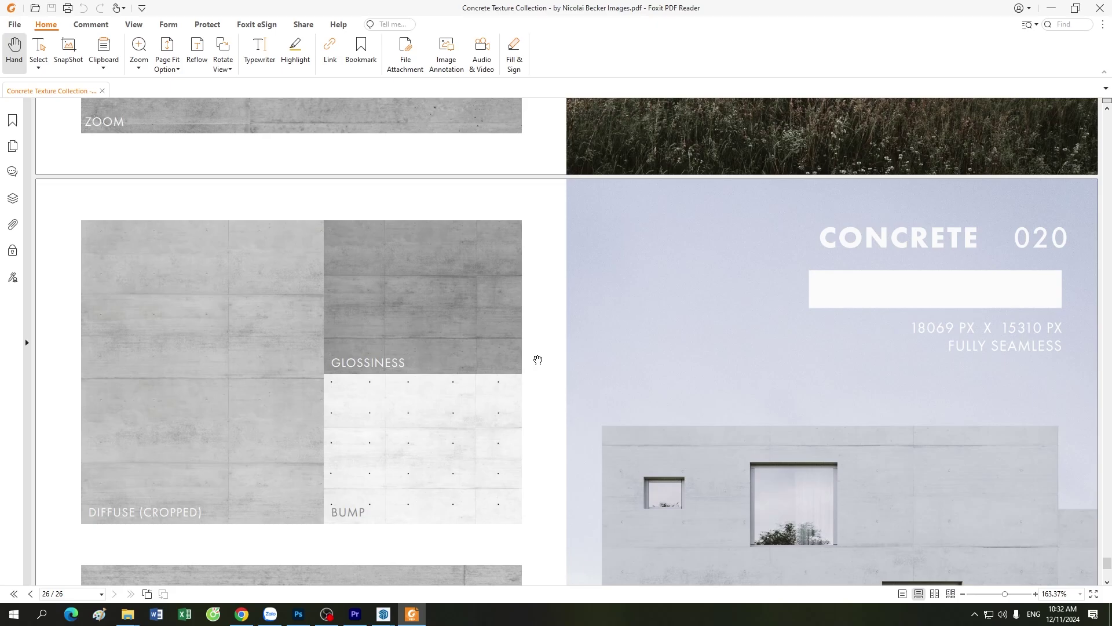
scroll(538, 359, "down", 6)
scroll(537, 360, "up", 6)
scroll(538, 360, "up", 4)
scroll(537, 359, "down", 8)
scroll(538, 360, "up", 8)
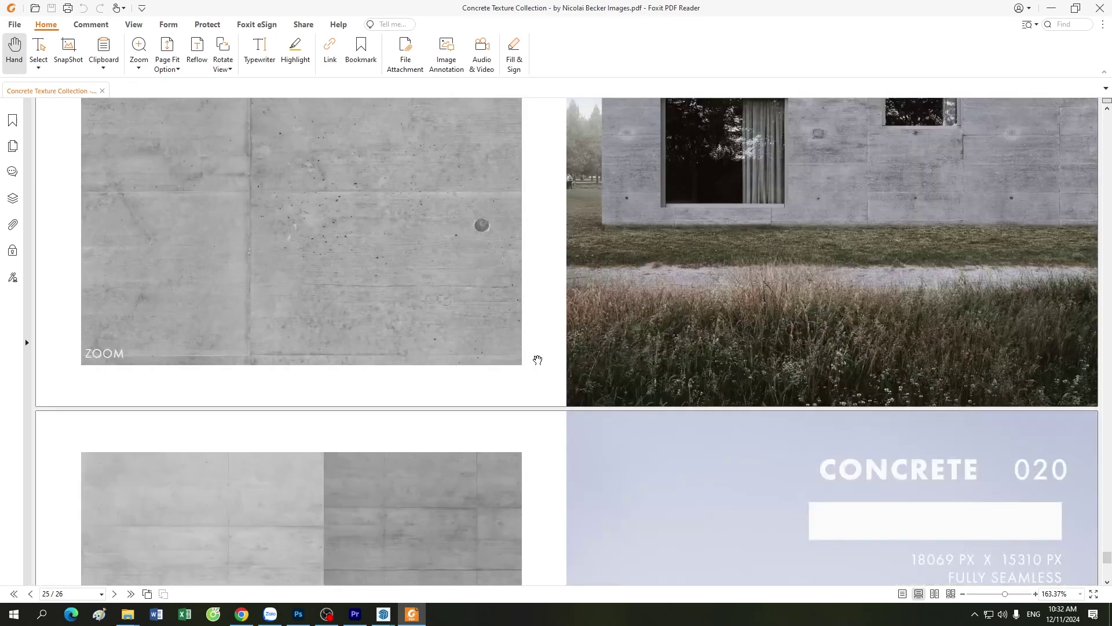
scroll(538, 359, "down", 6)
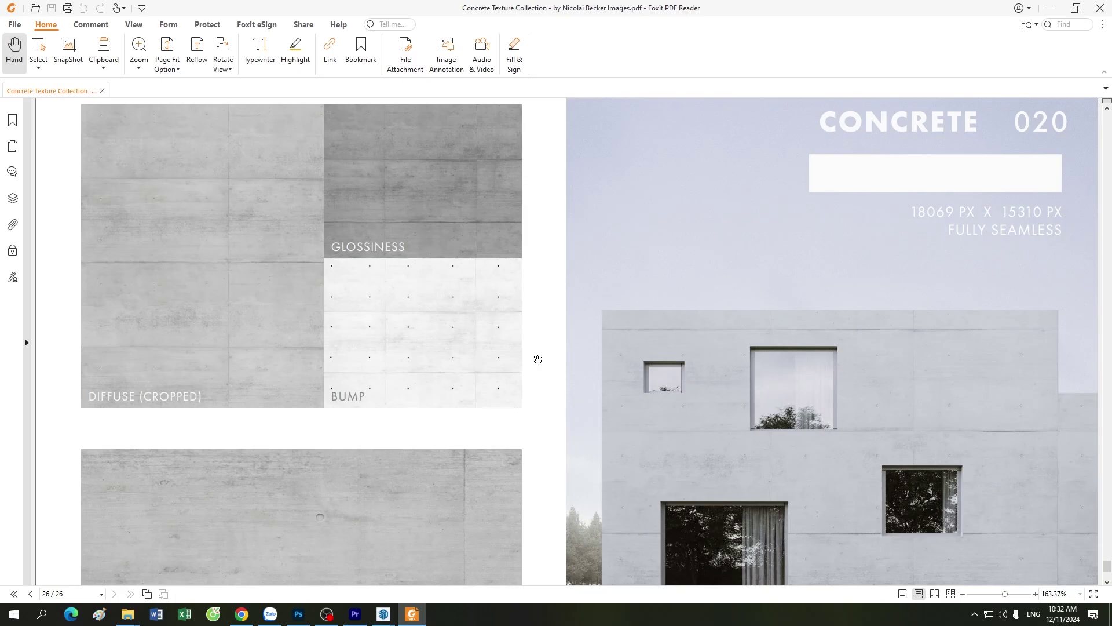
Step: Browse back up through the concrete catalogue toward the Concrete 007 page
scroll(537, 360, "up", 10)
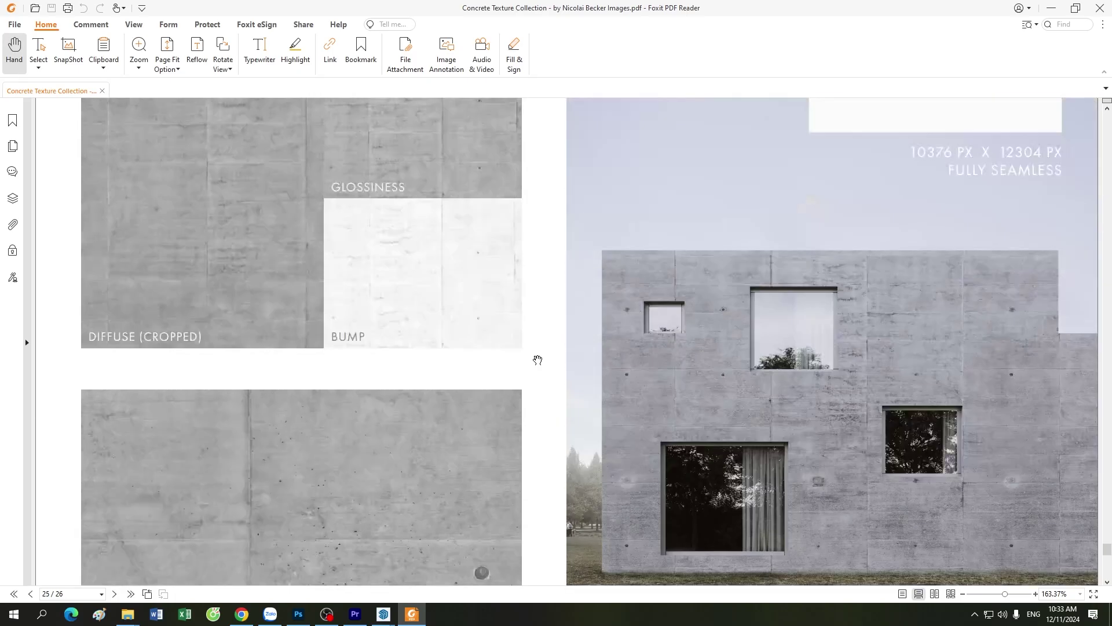
scroll(538, 360, "up", 10)
scroll(537, 360, "up", 10)
scroll(538, 360, "up", 10)
scroll(538, 360, "up", 10)
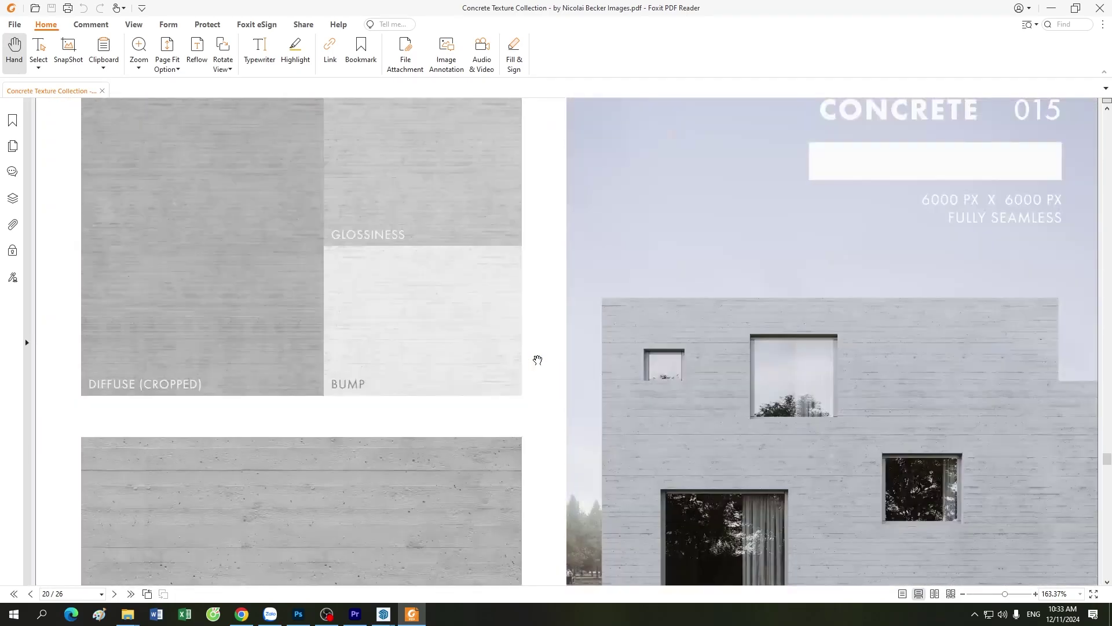
scroll(538, 360, "up", 10)
scroll(537, 360, "up", 8)
scroll(538, 360, "up", 8)
scroll(537, 360, "up", 8)
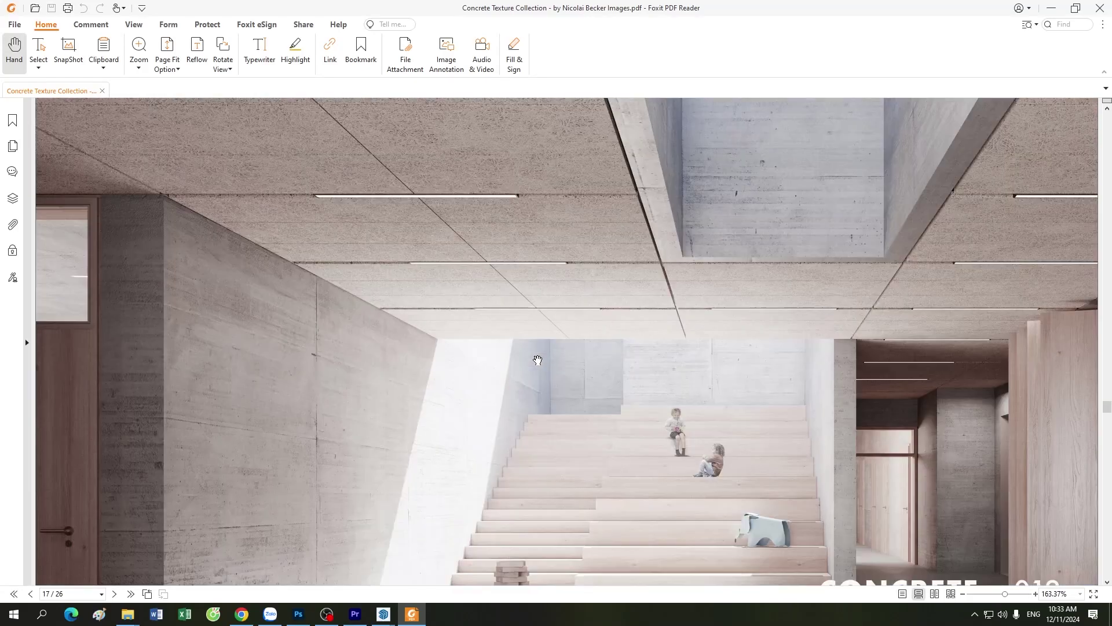
scroll(537, 360, "up", 3)
scroll(538, 360, "up", 6)
scroll(538, 360, "up", 8)
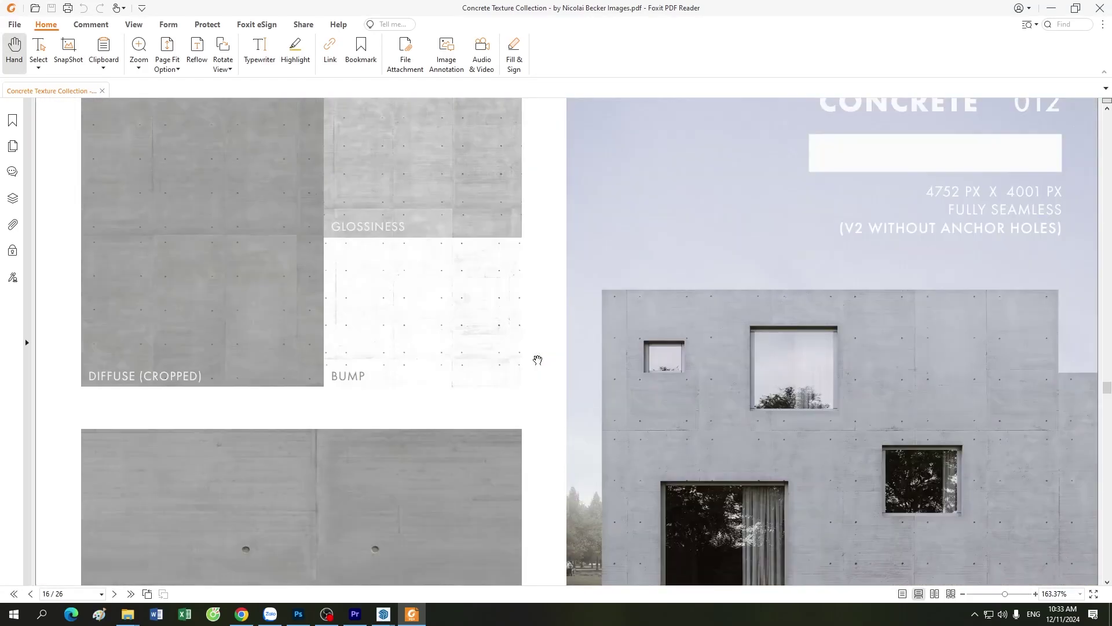
scroll(538, 360, "up", 6)
scroll(538, 360, "up", 10)
scroll(538, 360, "up", 6)
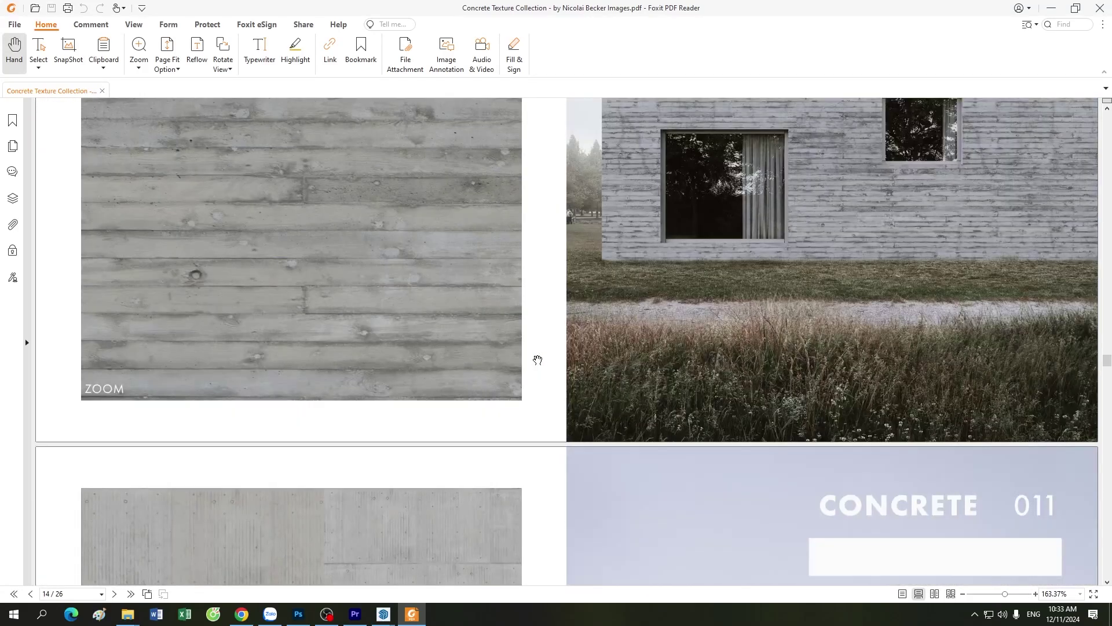
scroll(538, 360, "down", 8)
scroll(537, 360, "up", 2)
scroll(538, 360, "up", 10)
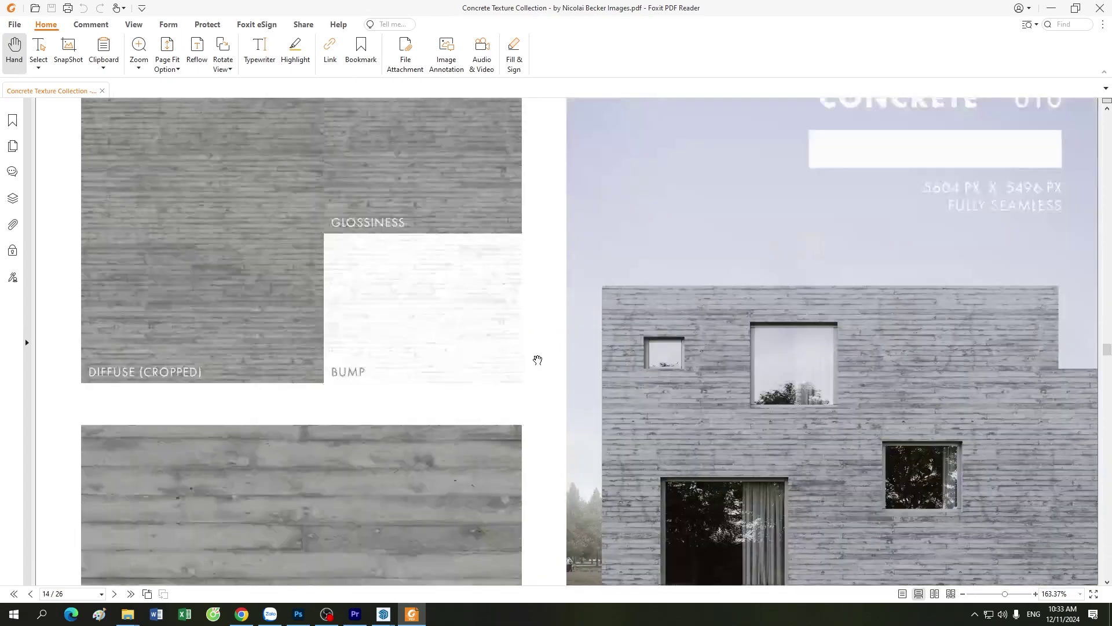
scroll(538, 360, "up", 3)
scroll(537, 359, "up", 6)
scroll(537, 359, "up", 5)
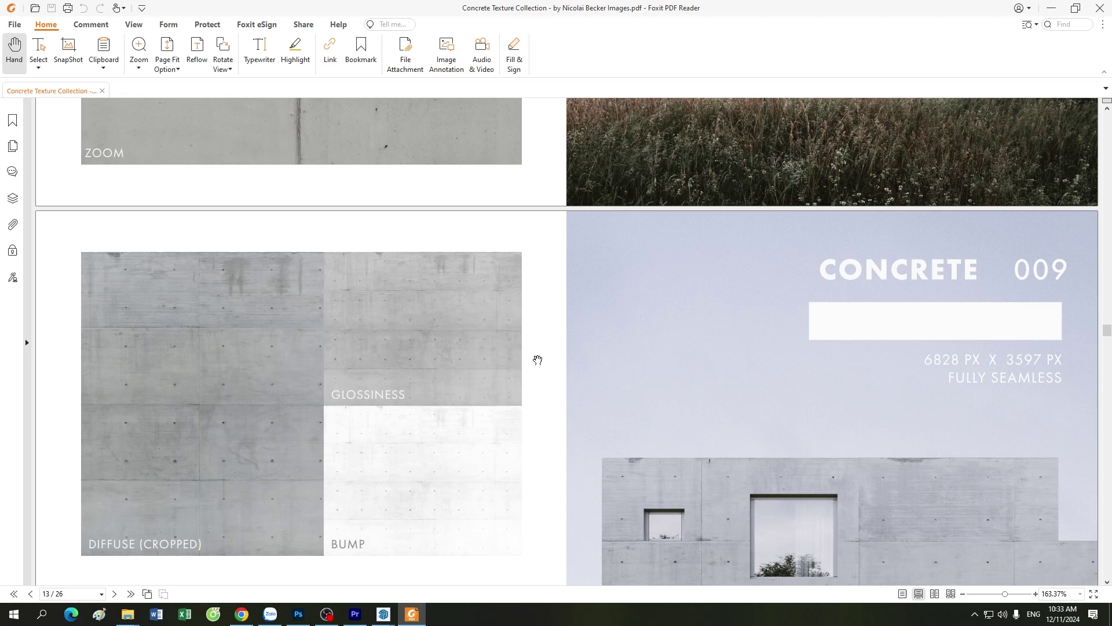
scroll(538, 360, "up", 8)
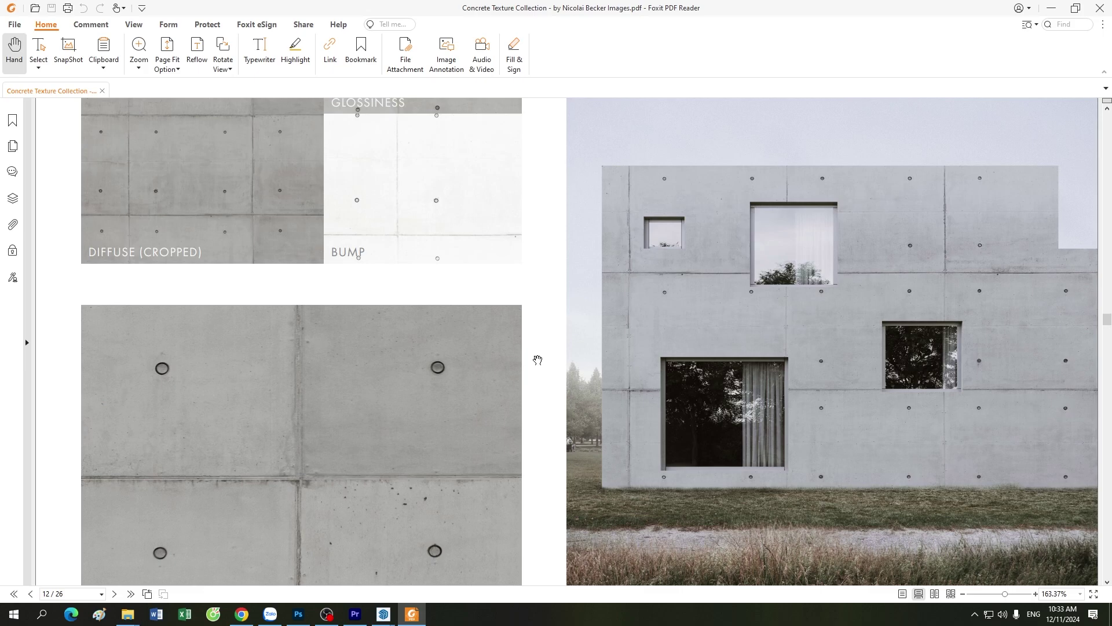
scroll(538, 360, "up", 4)
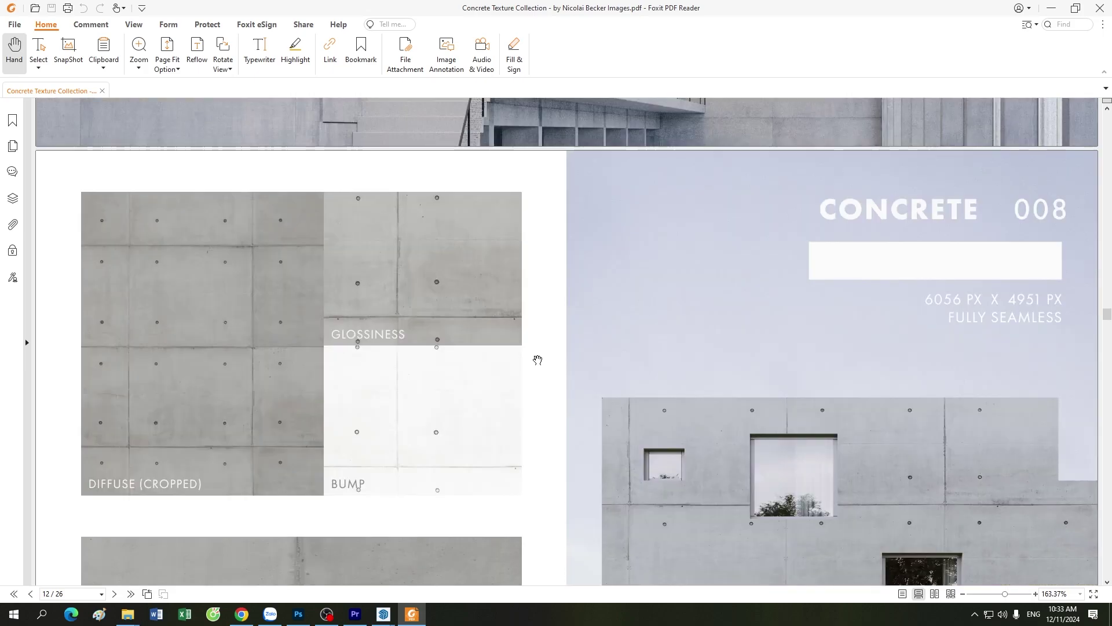
scroll(538, 360, "up", 4)
scroll(538, 360, "up", 6)
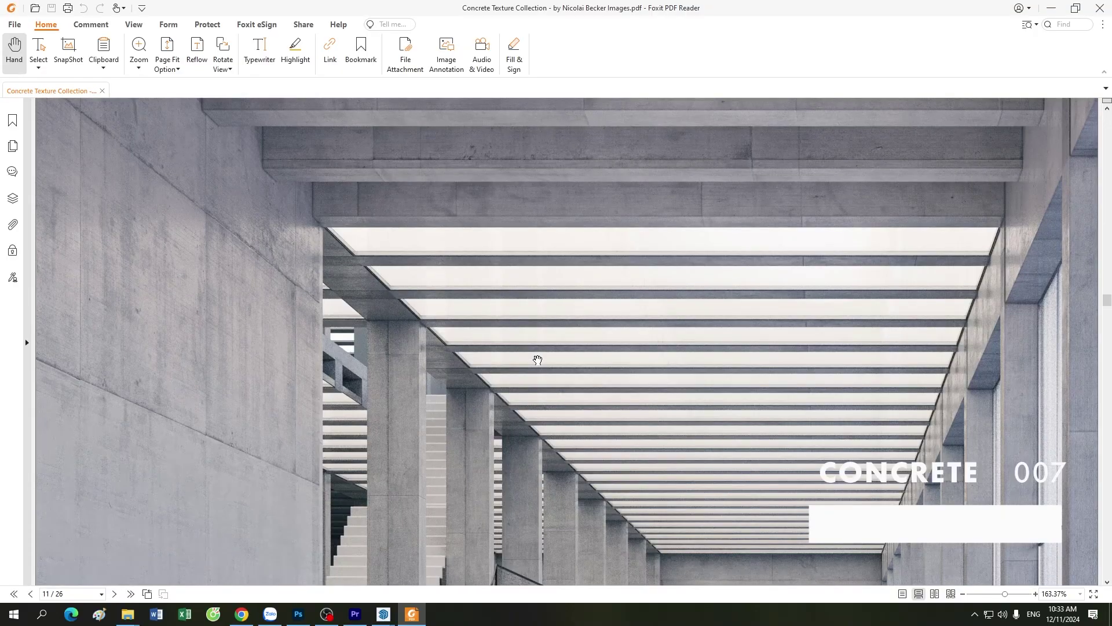
scroll(537, 360, "up", 4)
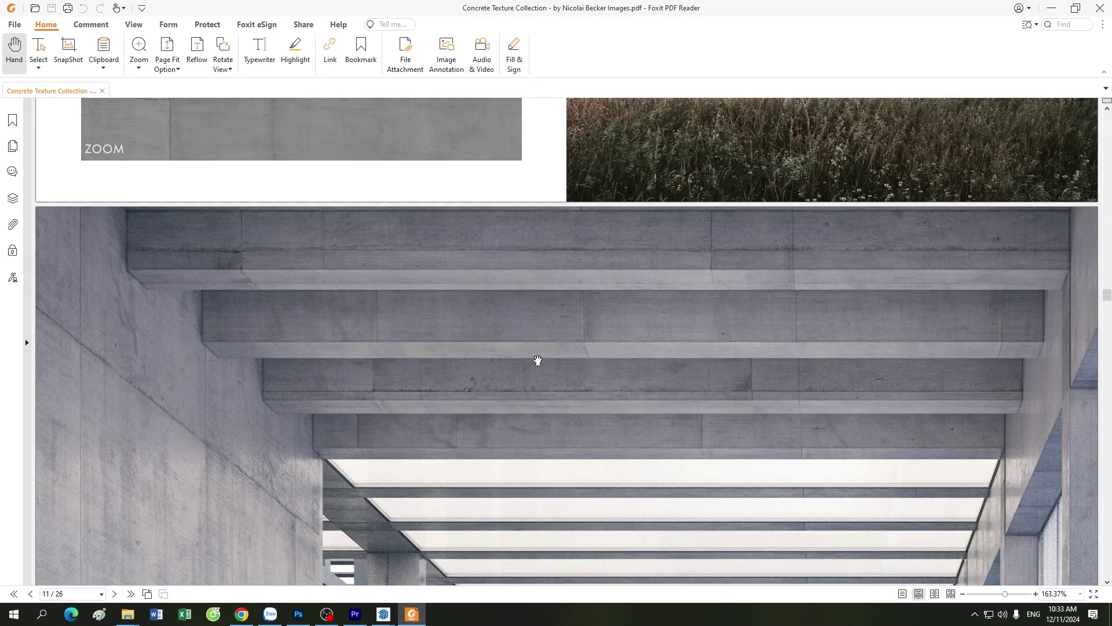
scroll(626, 345, "up", 4)
scroll(625, 344, "down", 8)
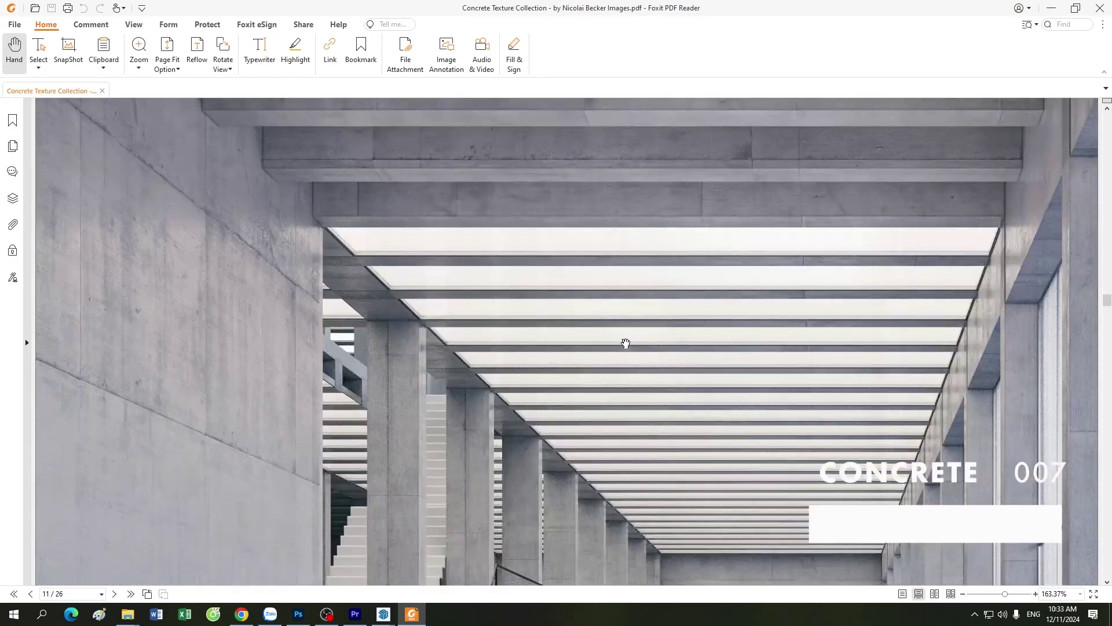
scroll(626, 344, "down", 10)
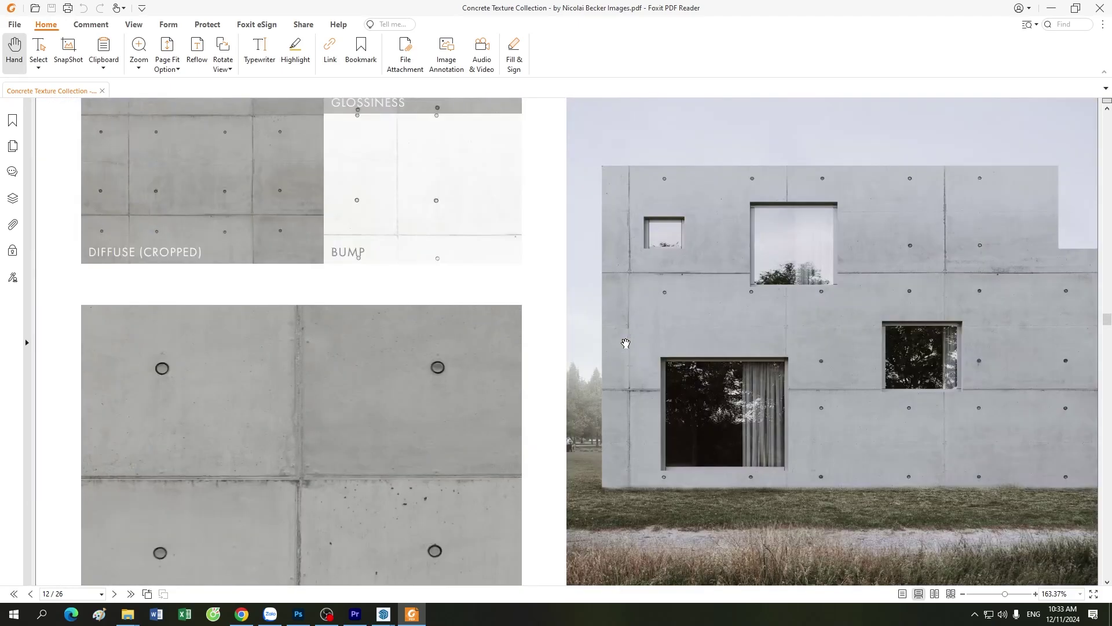
scroll(625, 343, "up", 10)
scroll(626, 344, "down", 10)
scroll(626, 344, "up", 20)
scroll(626, 343, "down", 6)
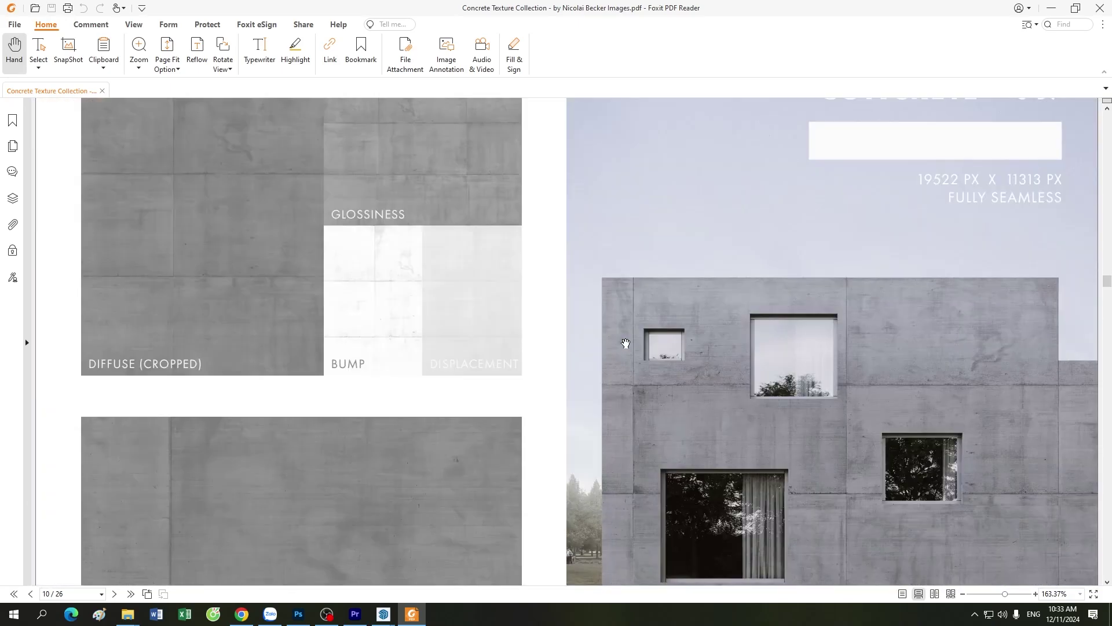
scroll(626, 344, "down", 6)
scroll(626, 344, "up", 4)
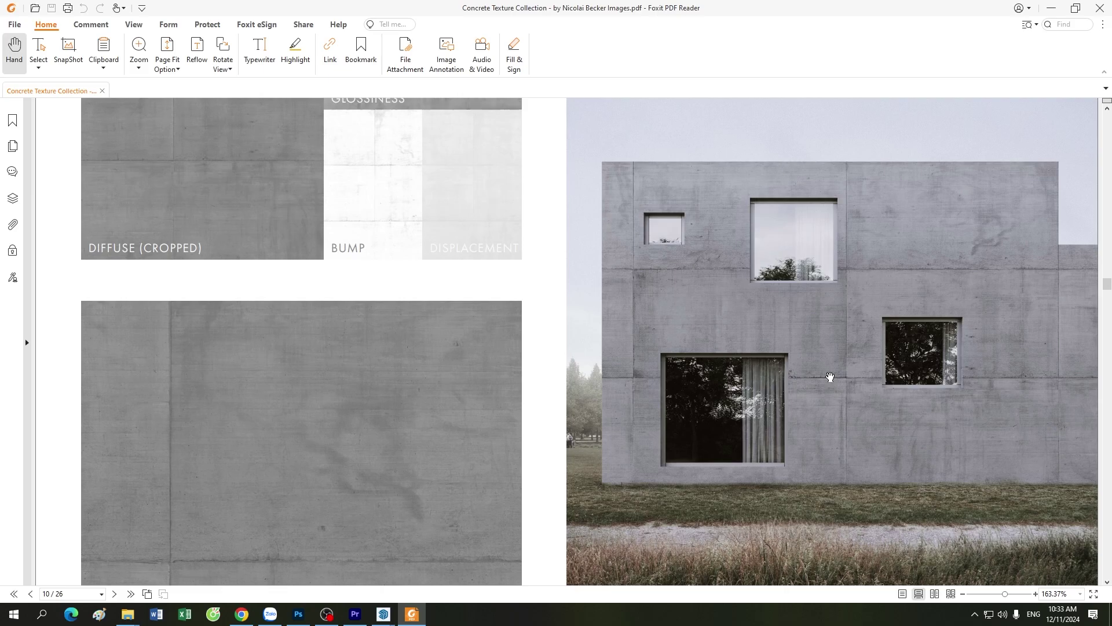
Step: Settle on Concrete 007, then bring Enscape's render and material editor windows forward
scroll(830, 377, "up", 10)
scroll(830, 377, "up", 1)
scroll(831, 377, "down", 4)
scroll(830, 378, "down", 5)
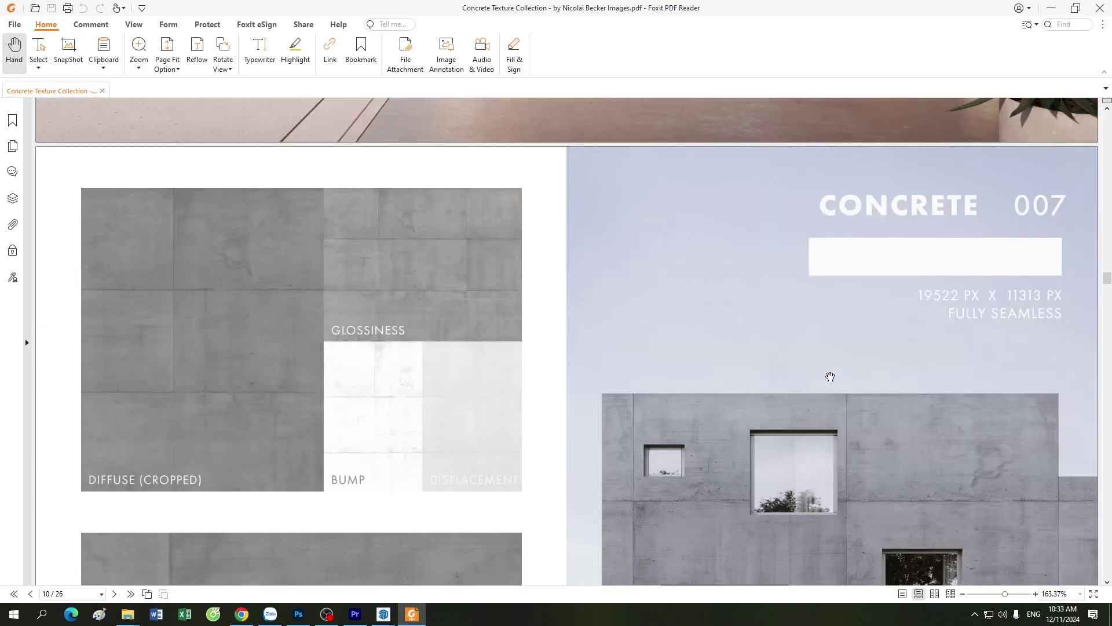
scroll(830, 378, "down", 4)
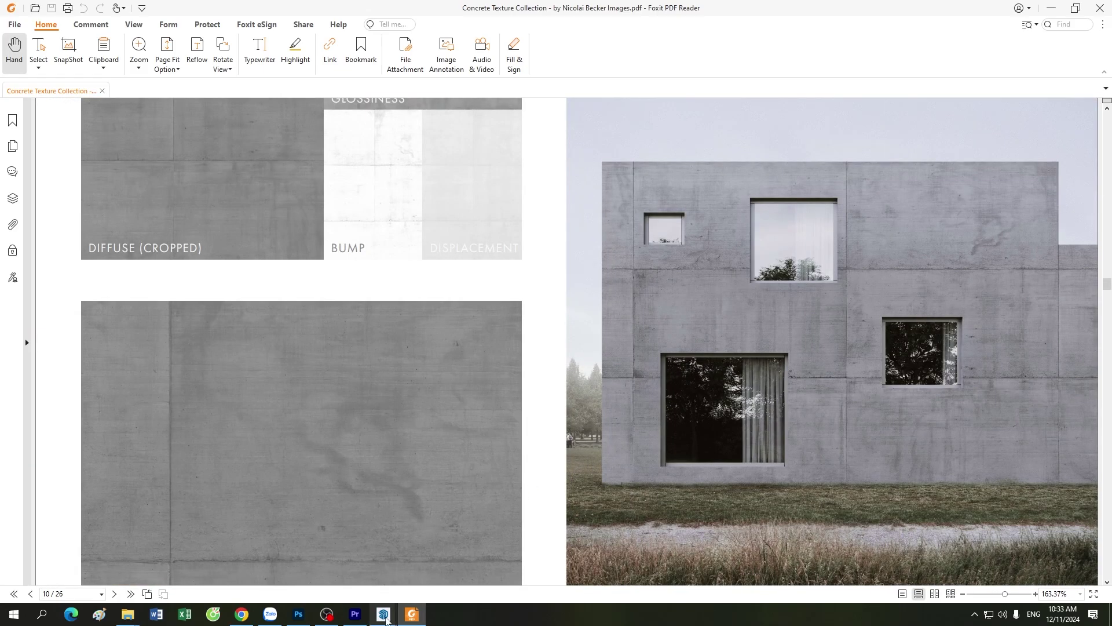
mouse_move(383, 614)
left_click(490, 567)
left_click(391, 589)
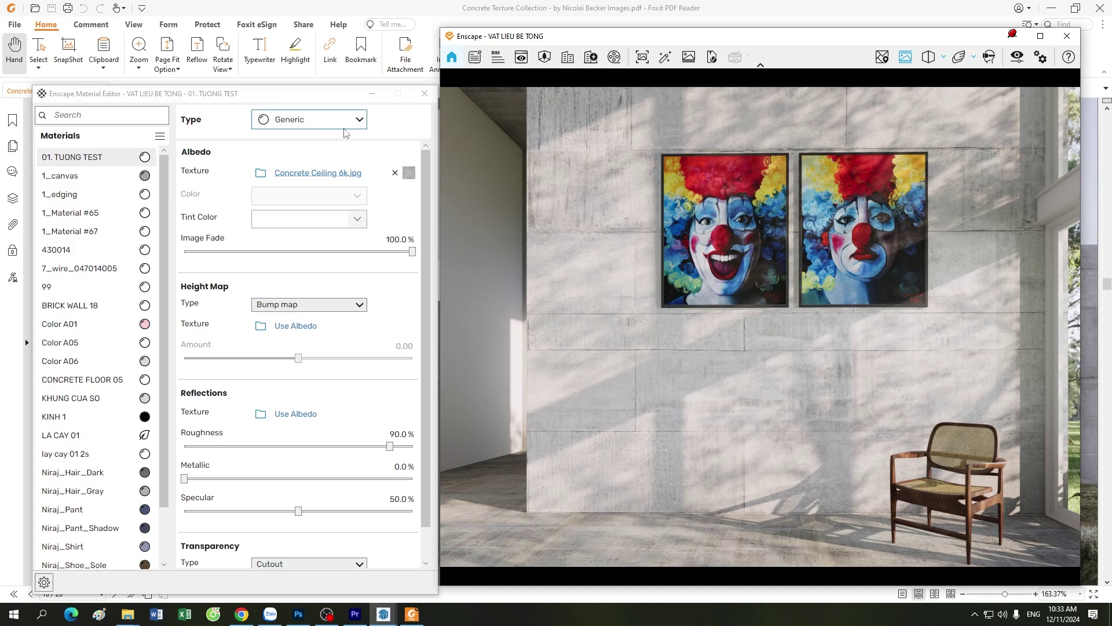
Step: Zoom SketchUp to the clown-painting wall beside the render, then reopen the 01. TUONG TEST material editor
left_click(361, 101)
scroll(241, 464, "down", 5)
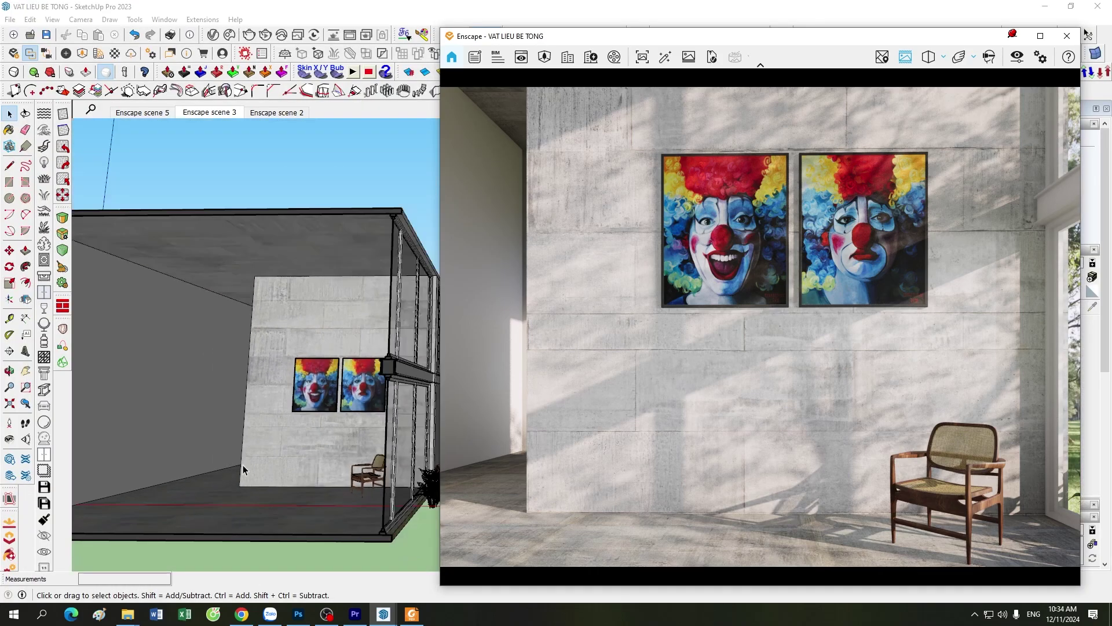
scroll(301, 454, "up", 5)
scroll(301, 454, "down", 2)
scroll(256, 456, "up", 2)
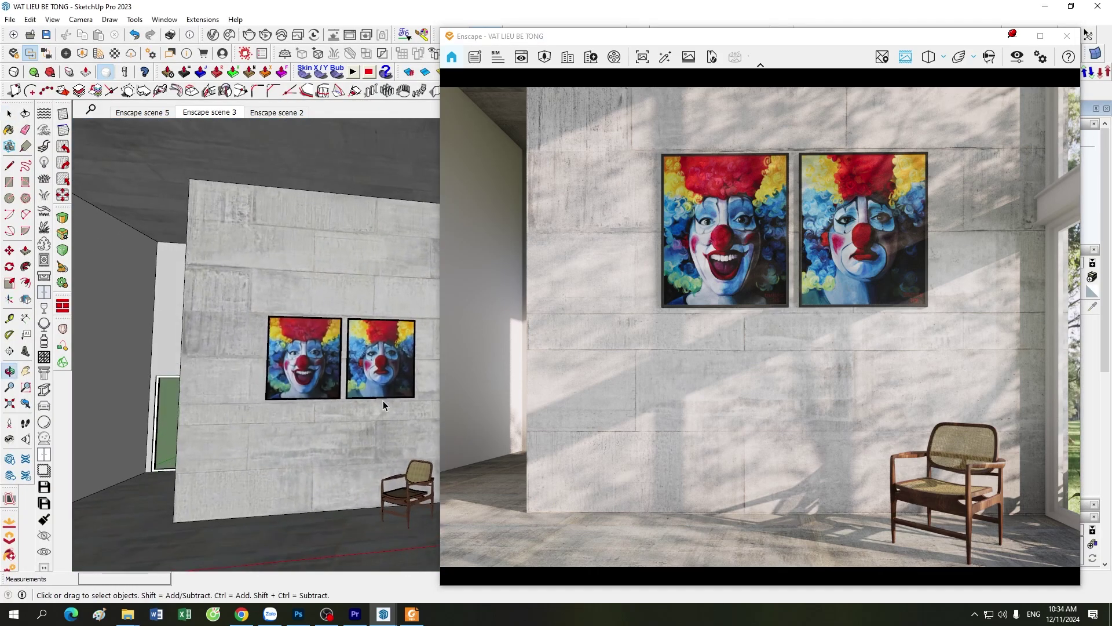
left_click_drag(626, 46, 660, 42)
scroll(372, 352, "up", 2)
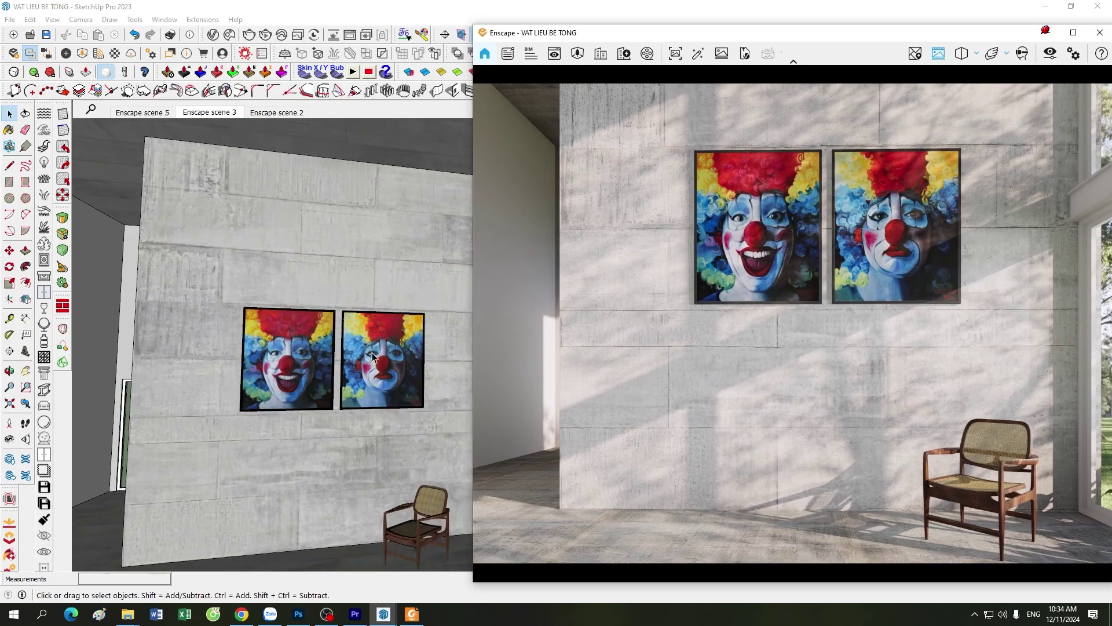
scroll(372, 353, "up", 2)
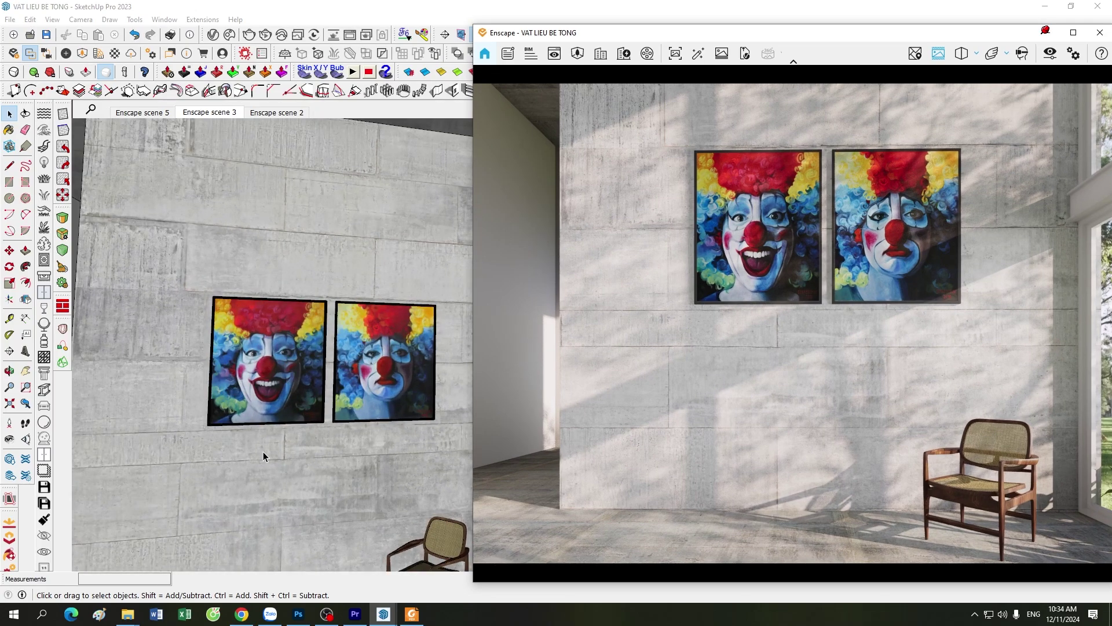
scroll(263, 451, "down", 1)
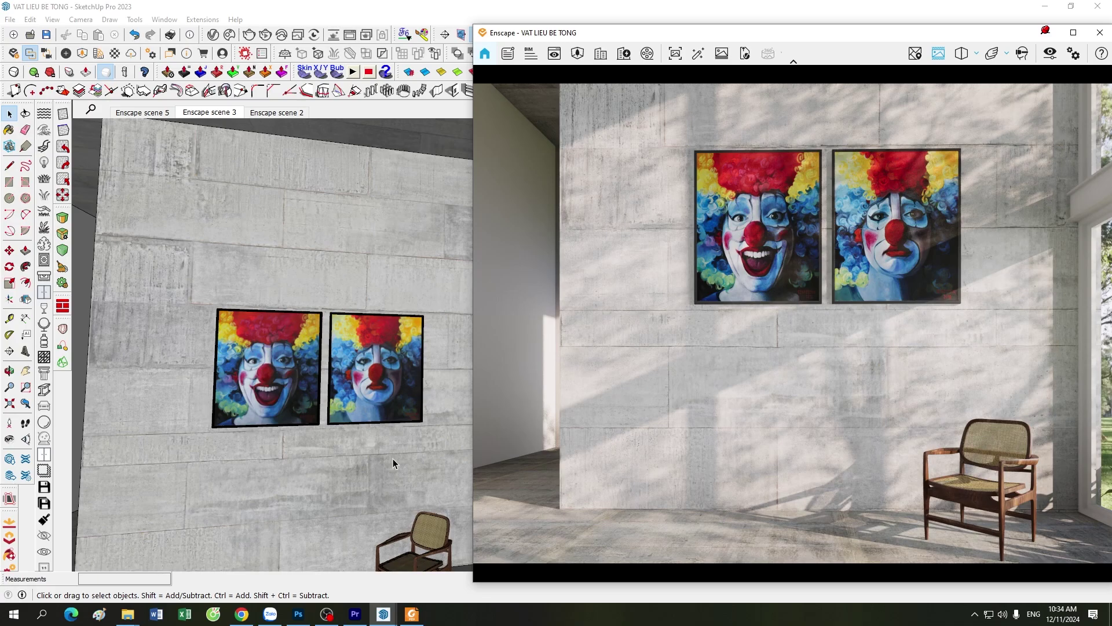
left_click(115, 53)
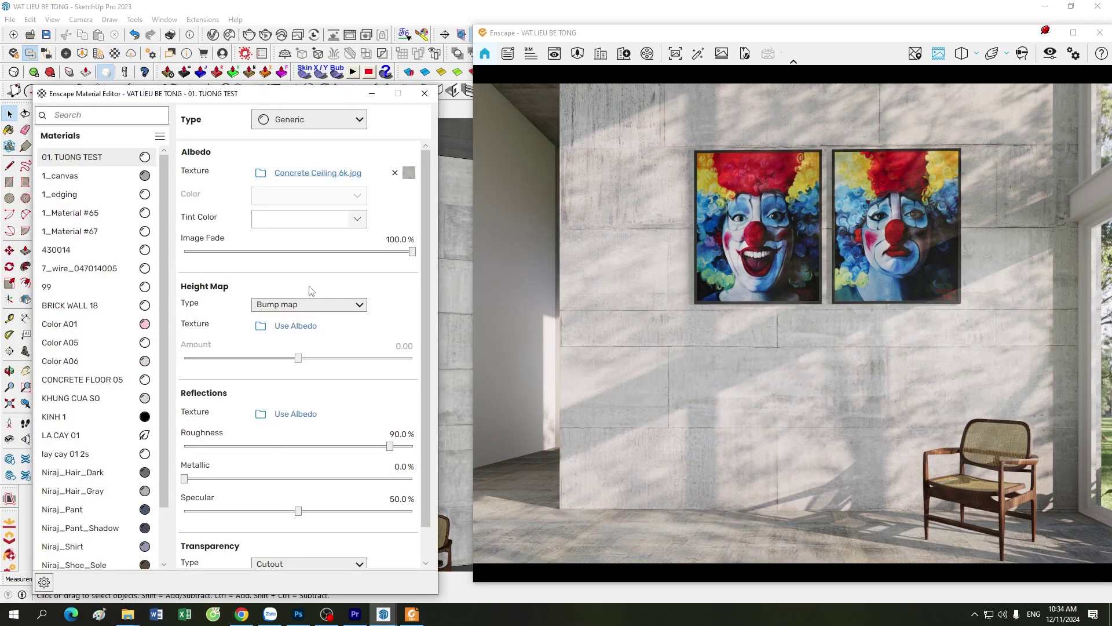
Step: Load Concrete Ceiling_n 4K.jpg as the wall's height map, a 150% normal map
left_click_drag(293, 88, 274, 69)
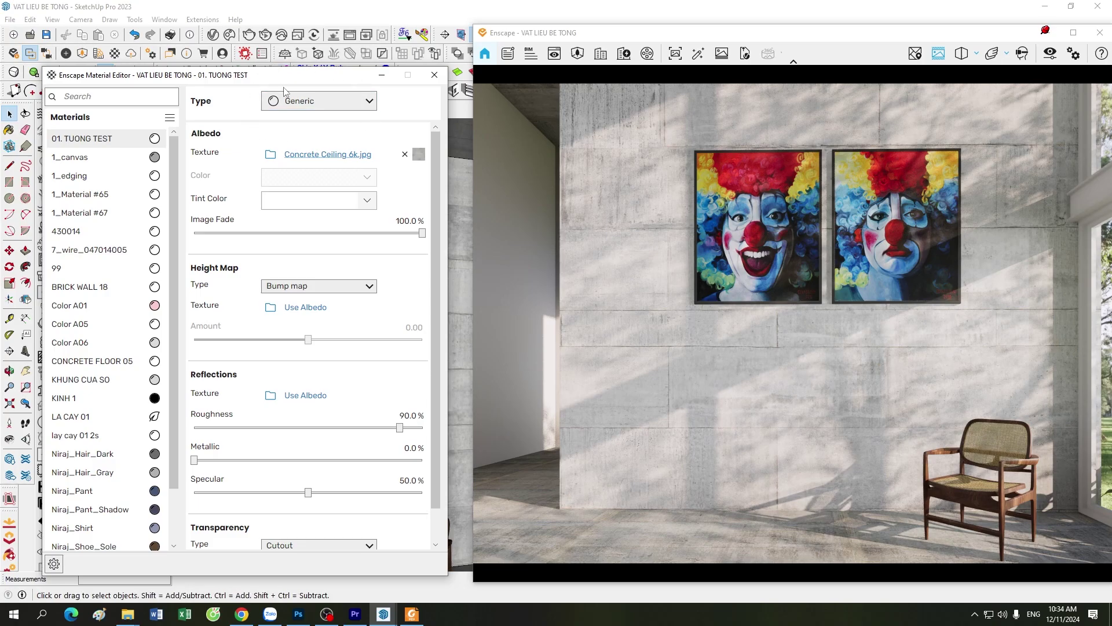
left_click_drag(300, 77, 126, 100)
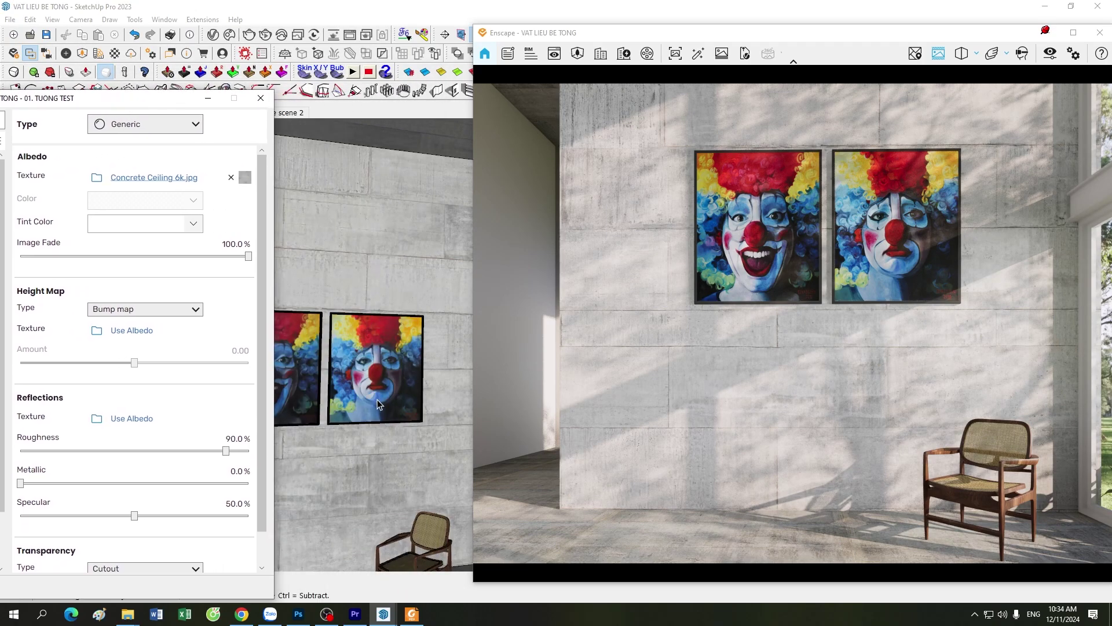
left_click(174, 106)
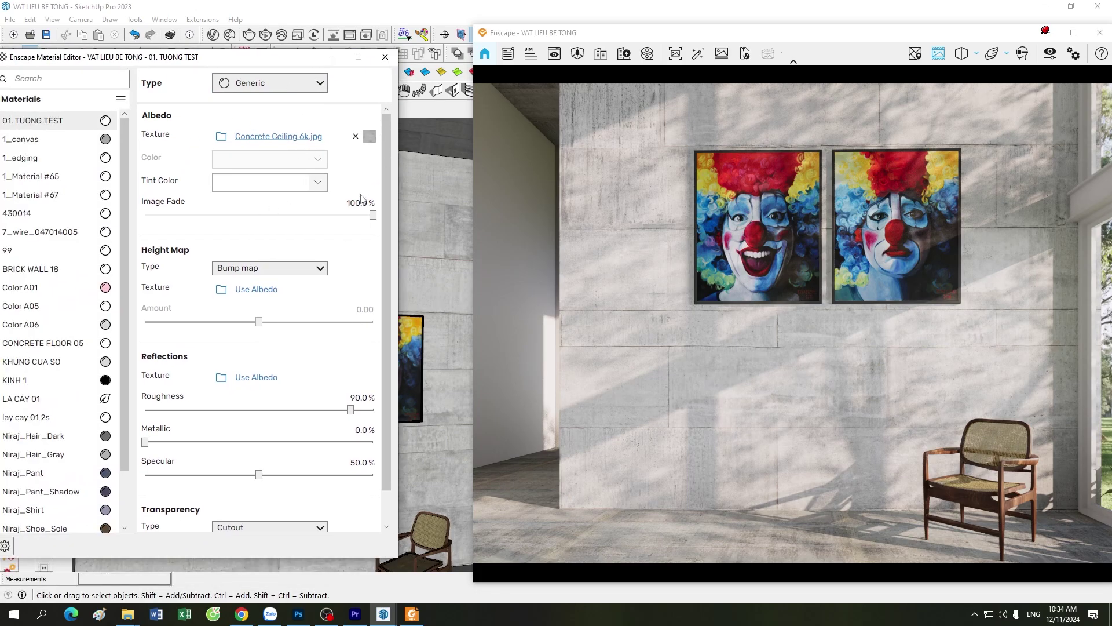
mouse_move(96, 330)
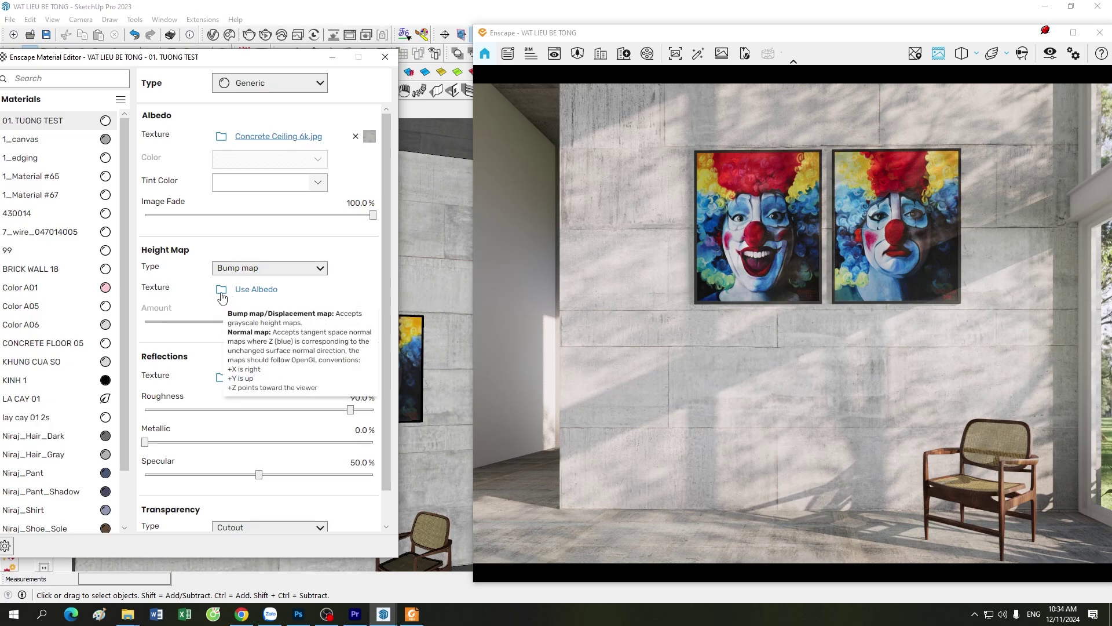
left_click(221, 293)
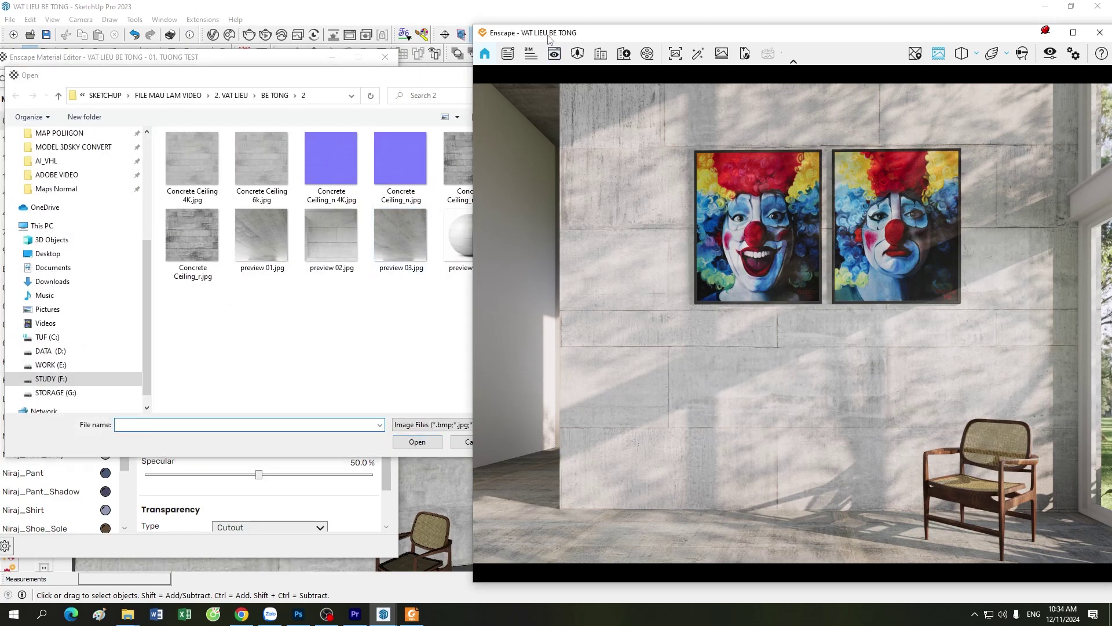
mouse_move(549, 38)
left_mouse_down()
mouse_move(596, 36)
mouse_move(563, 35)
mouse_move(573, 32)
left_mouse_up()
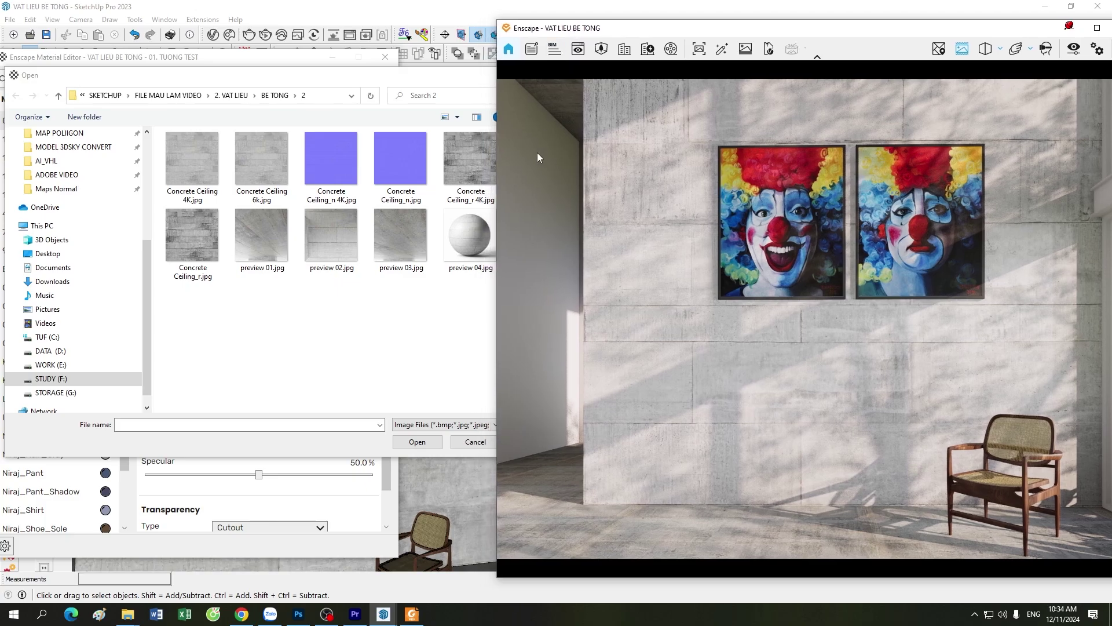
left_click(343, 169)
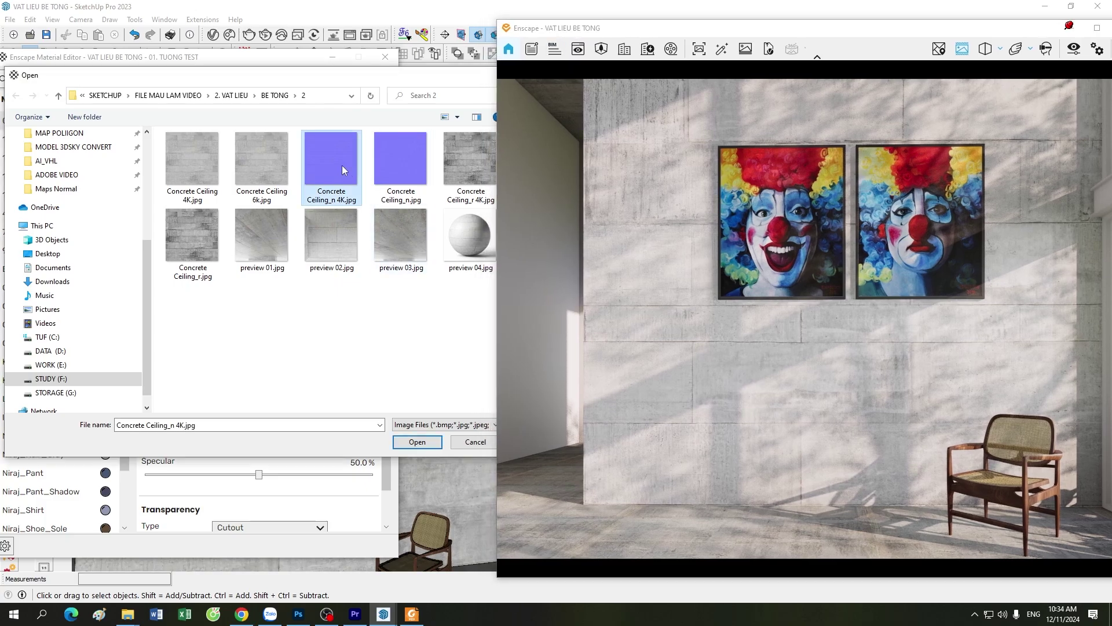
left_click(416, 442)
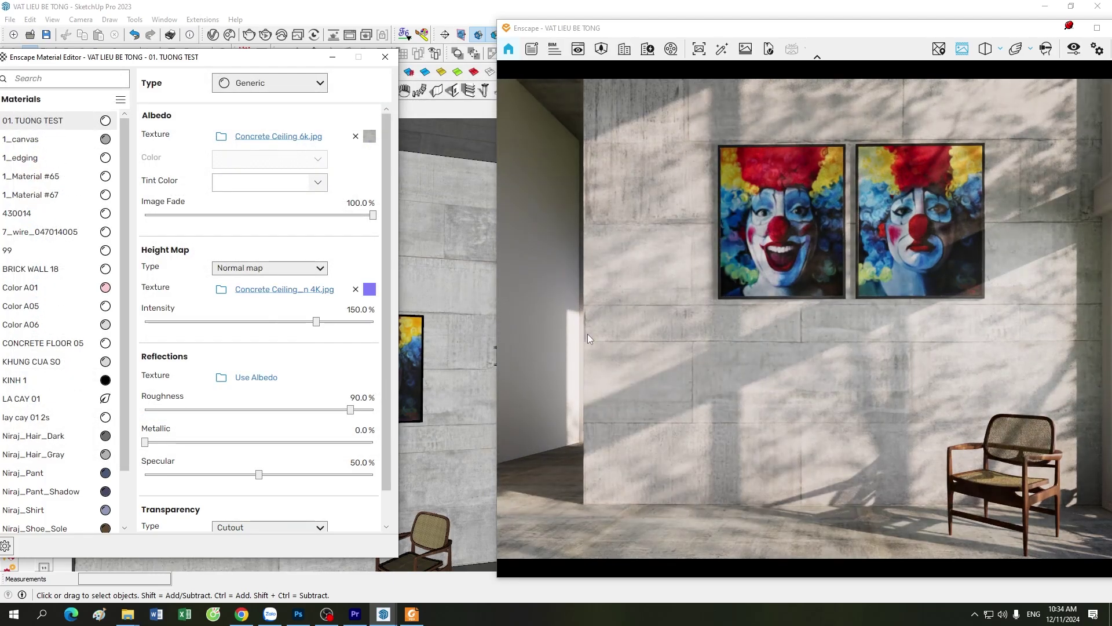
left_click_drag(671, 28, 617, 28)
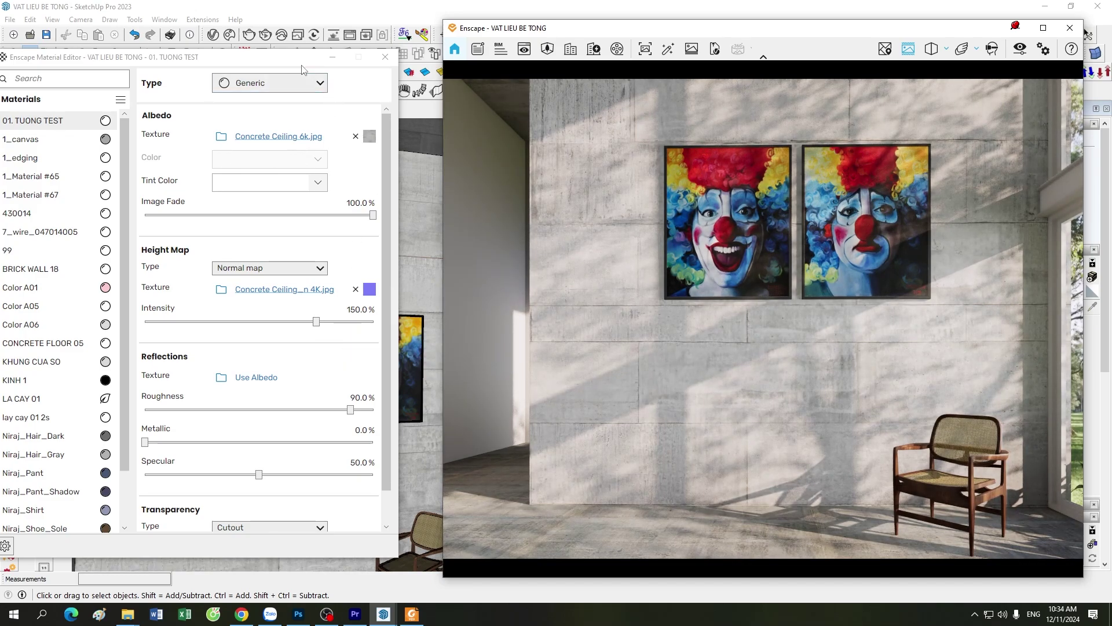
left_click_drag(300, 65, 306, 164)
left_click(271, 113)
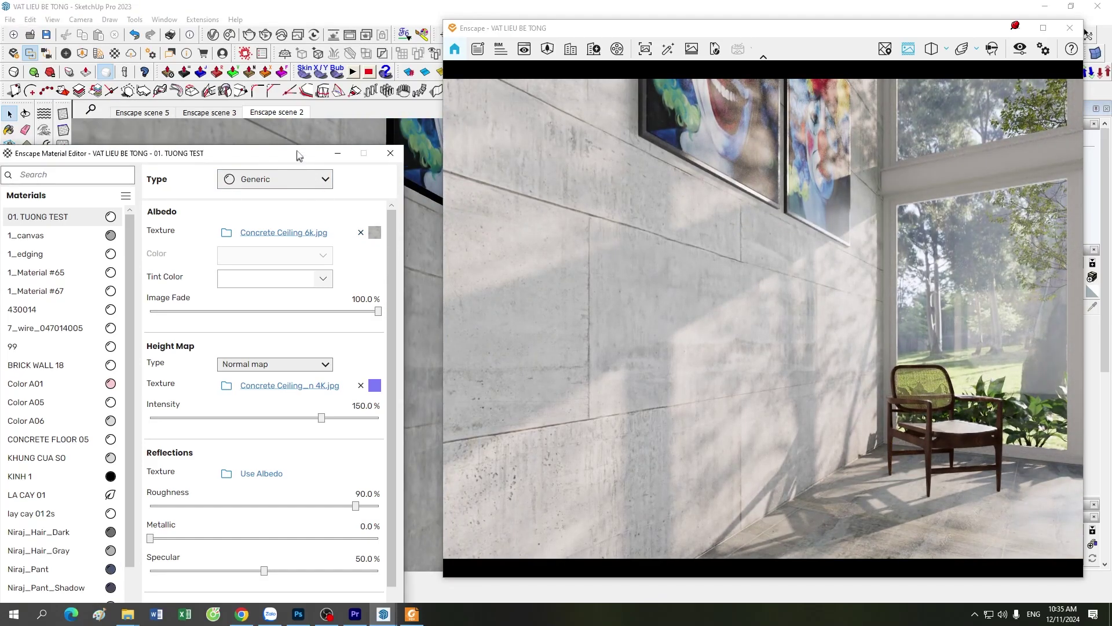
left_click_drag(297, 165, 304, 71)
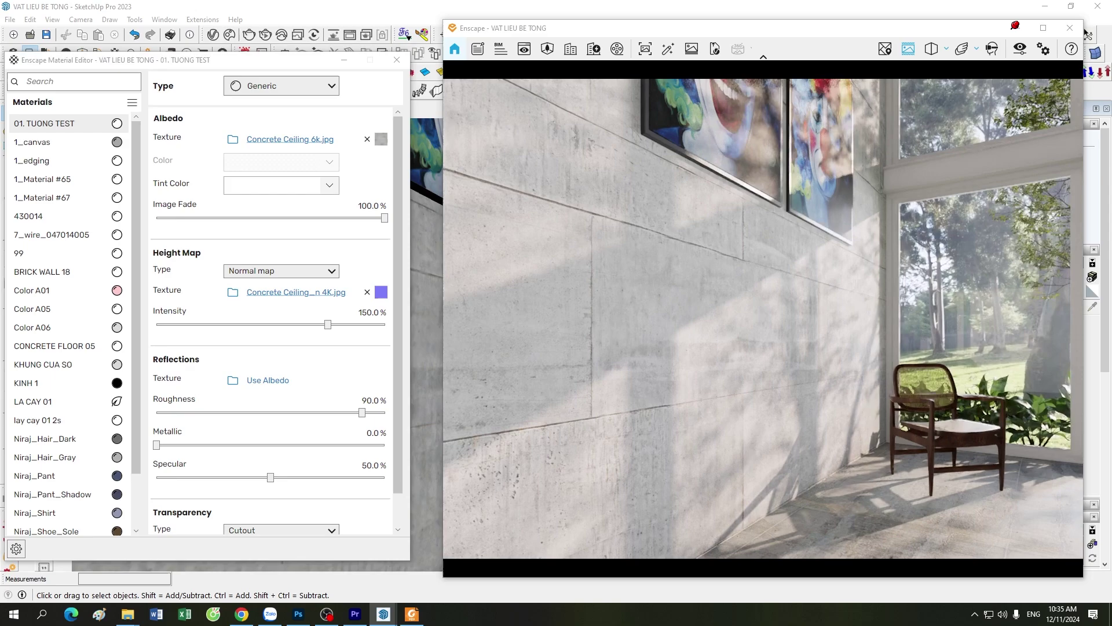
scroll(788, 472, "up", 5)
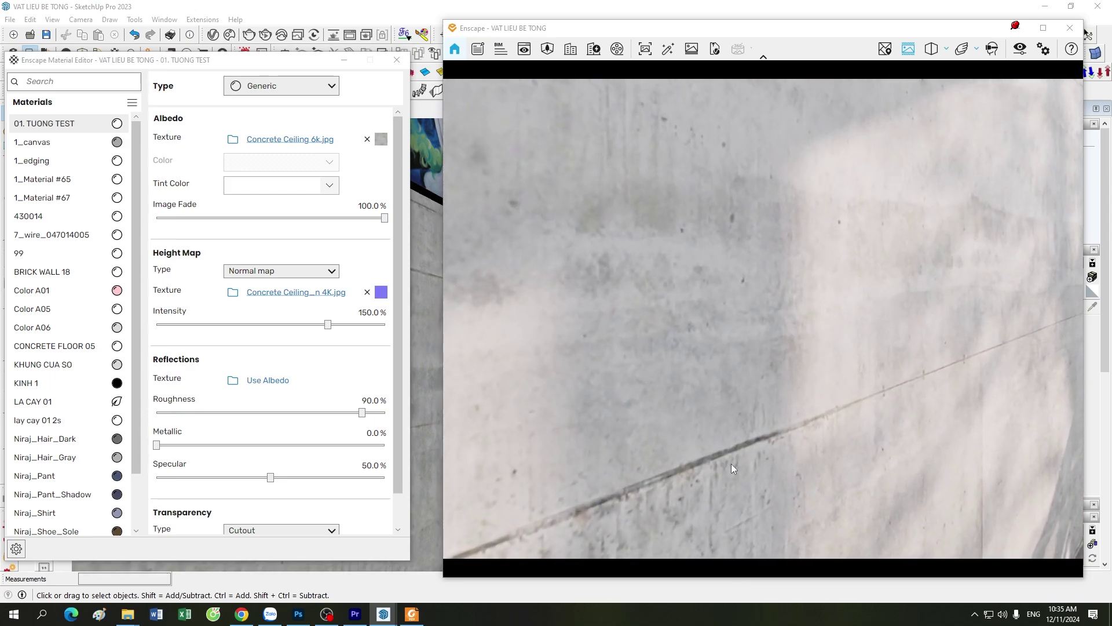
scroll(731, 468, "down", 4)
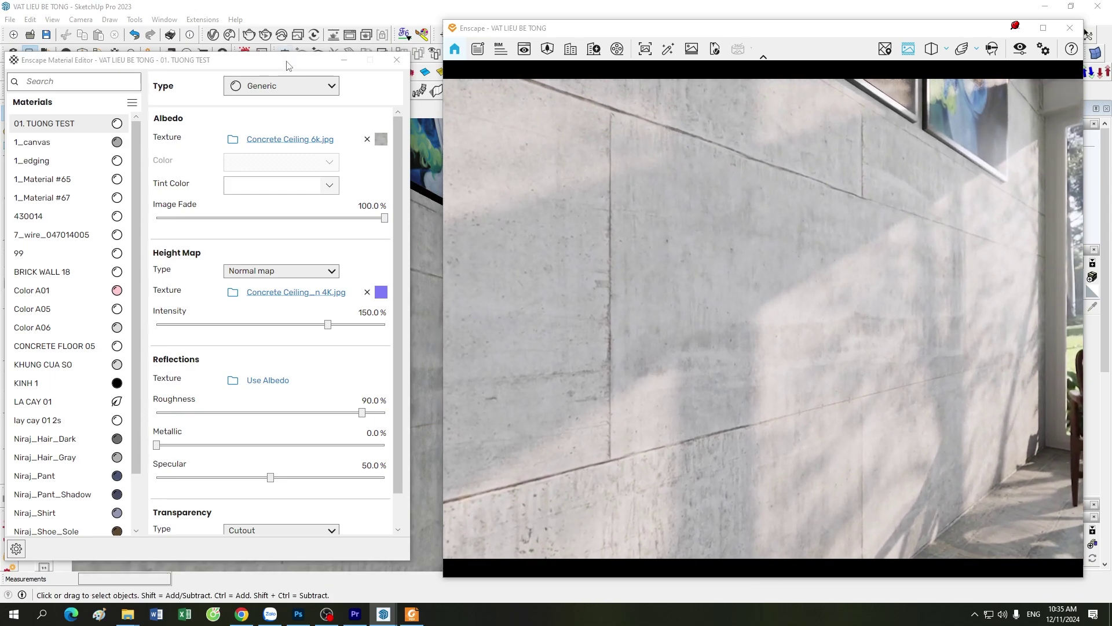
mouse_move(290, 60)
left_mouse_down()
mouse_move(291, 132)
mouse_move(322, 83)
left_mouse_up()
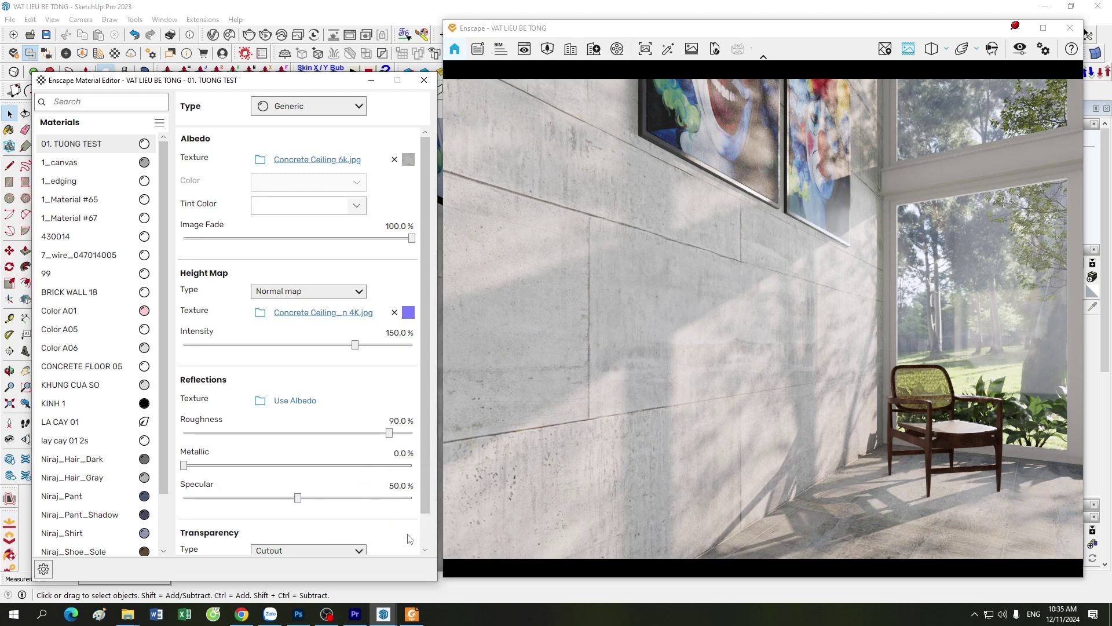
Step: Try 60% roughness on 01. TUONG TEST and inspect the wall in the render
left_click(427, 549)
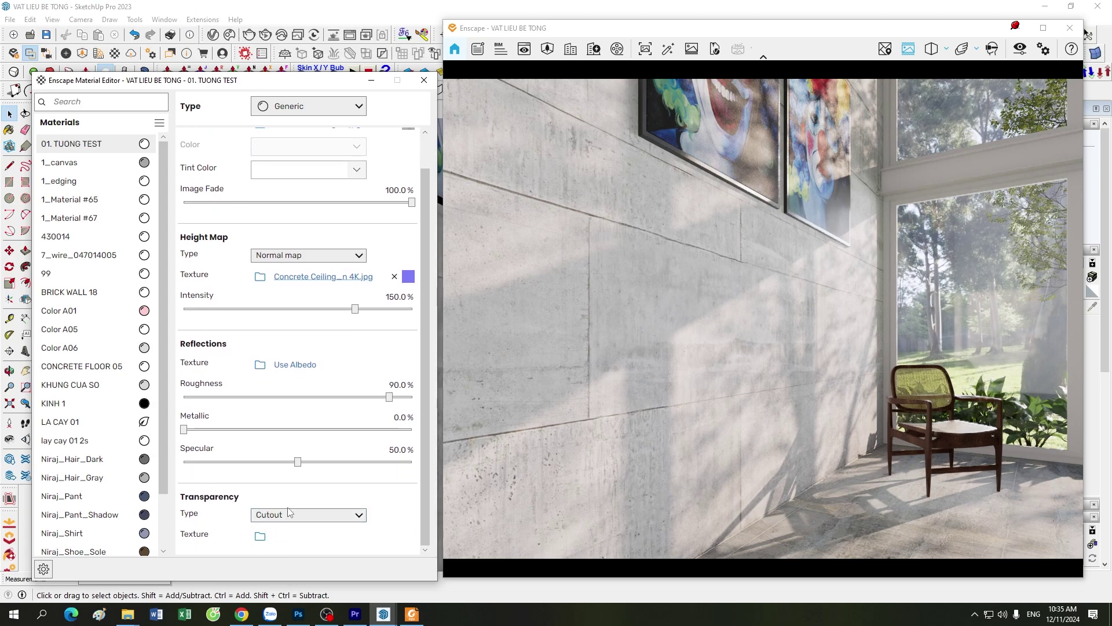
left_click_drag(426, 523, 425, 464)
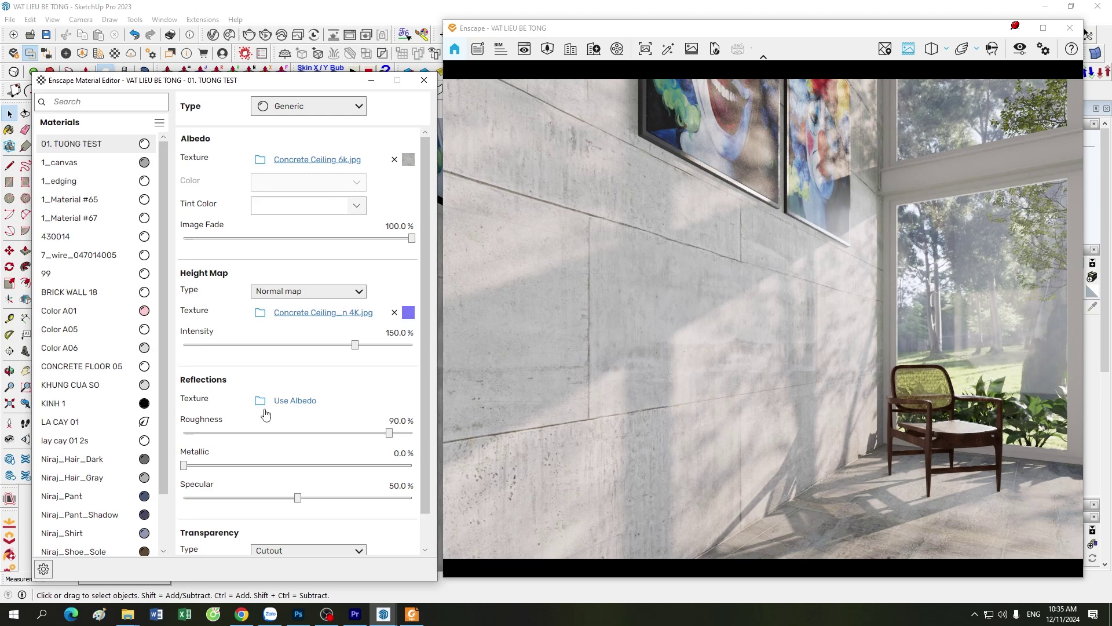
left_click(397, 420)
type("6")
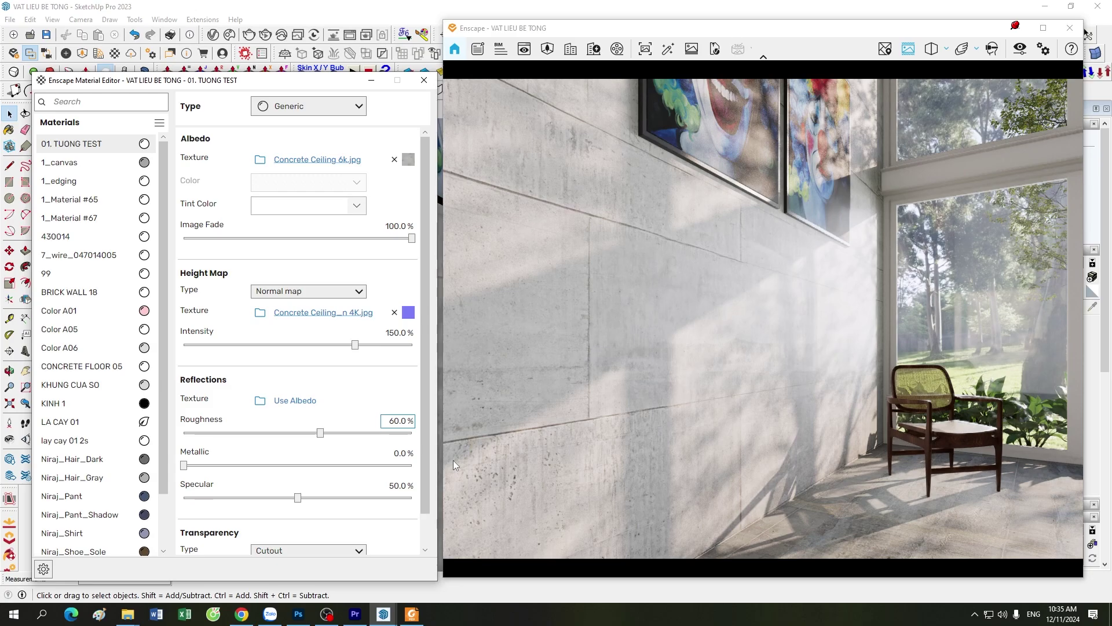
left_click(790, 415)
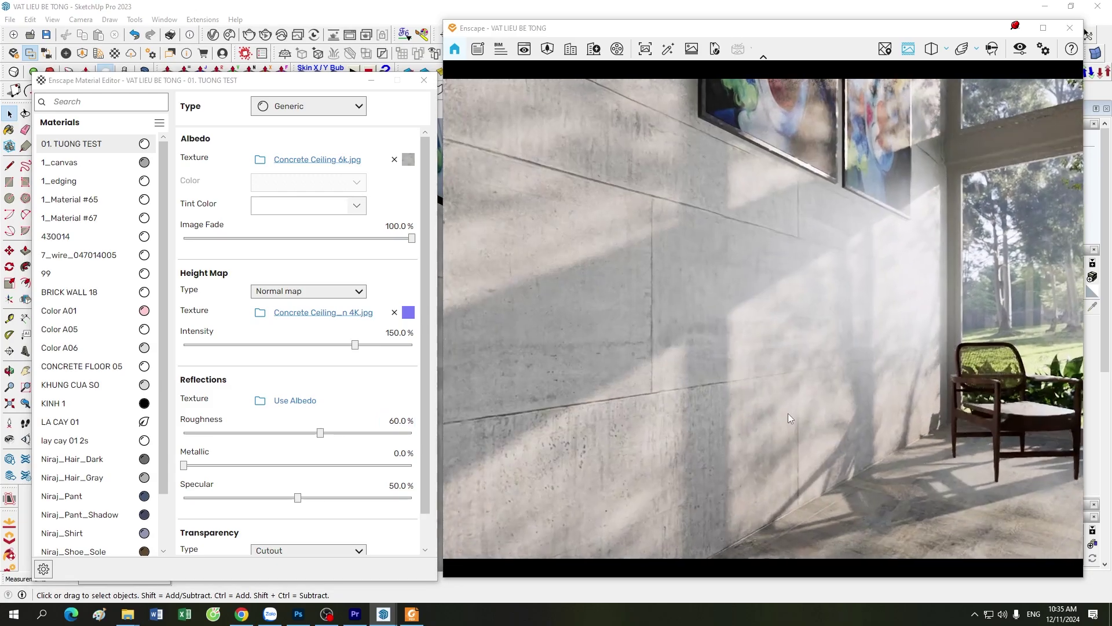
scroll(790, 414, "up", 3)
scroll(788, 413, "up", 1)
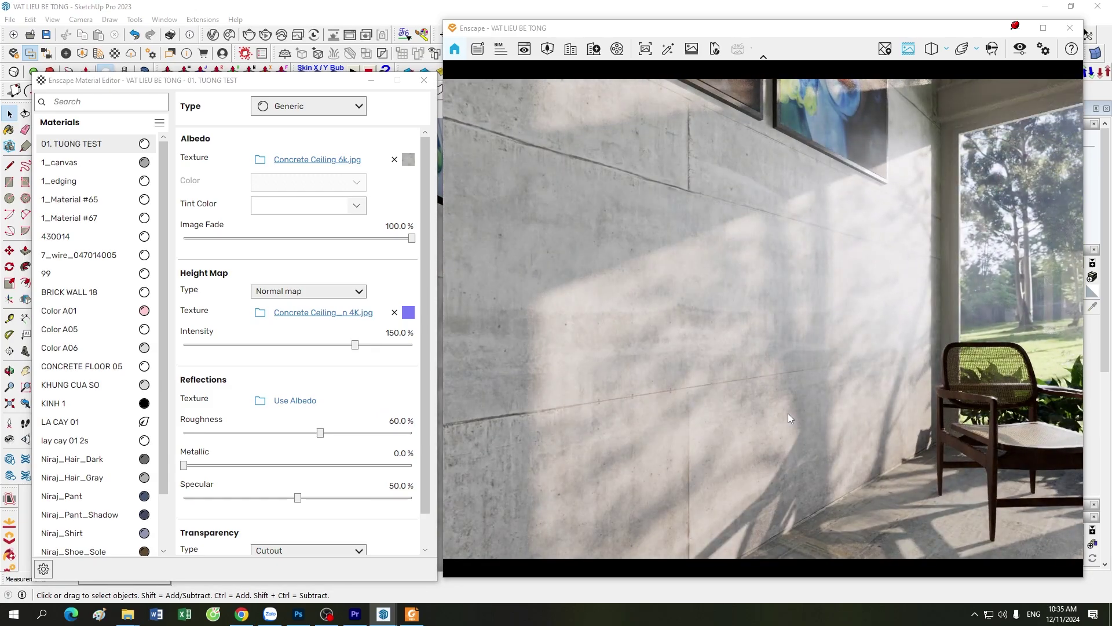
scroll(788, 413, "up", 1)
scroll(788, 412, "up", 2)
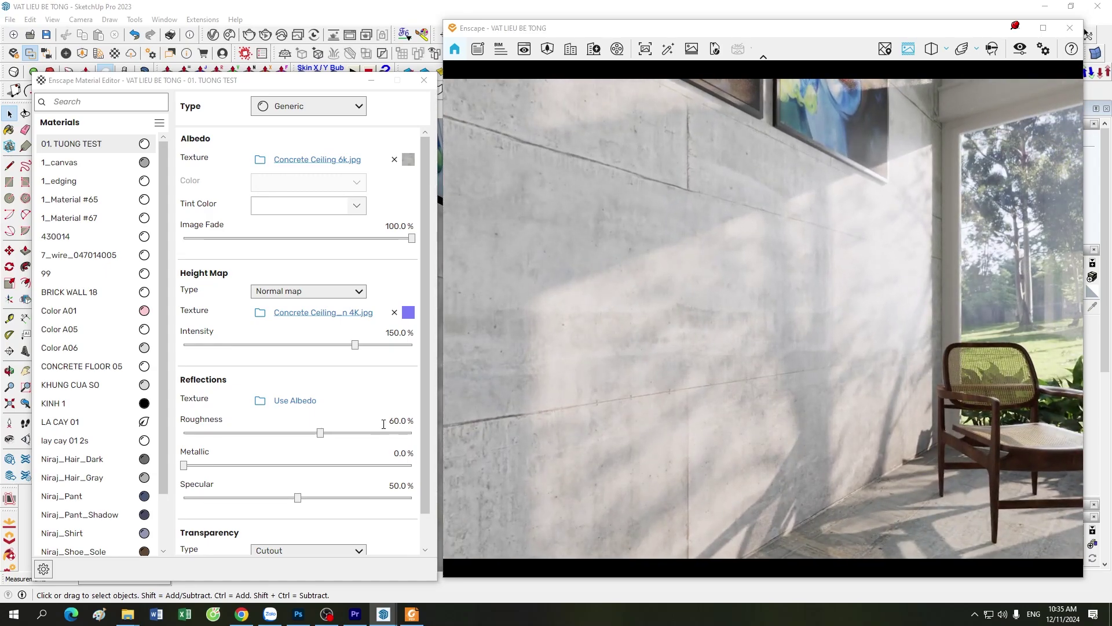
Step: Settle the roughness at 70% instead
left_click(388, 421)
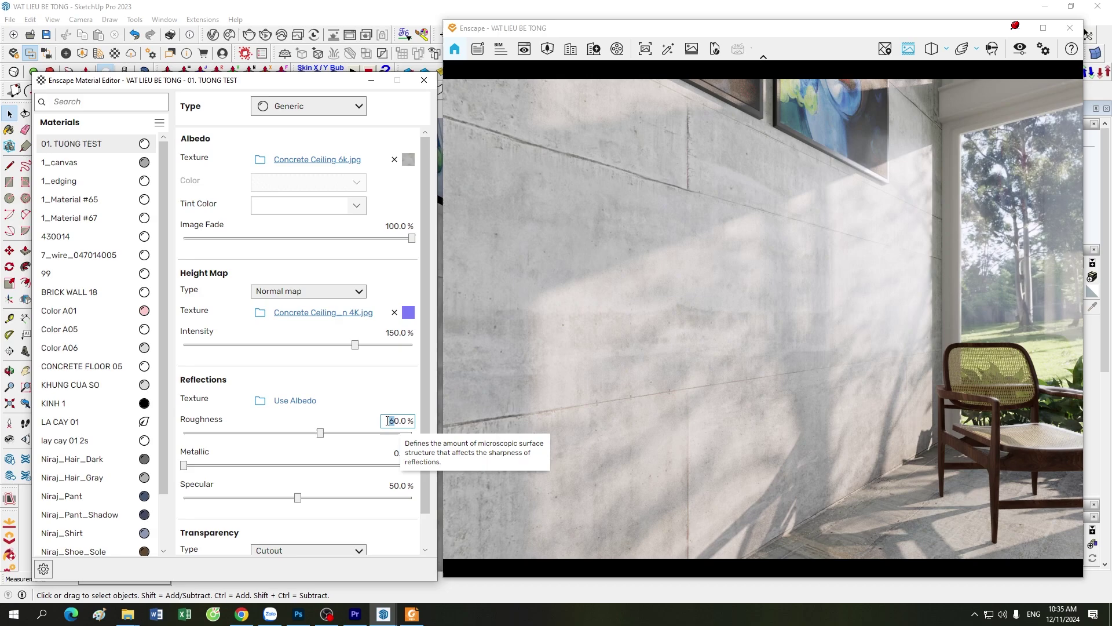
type("7")
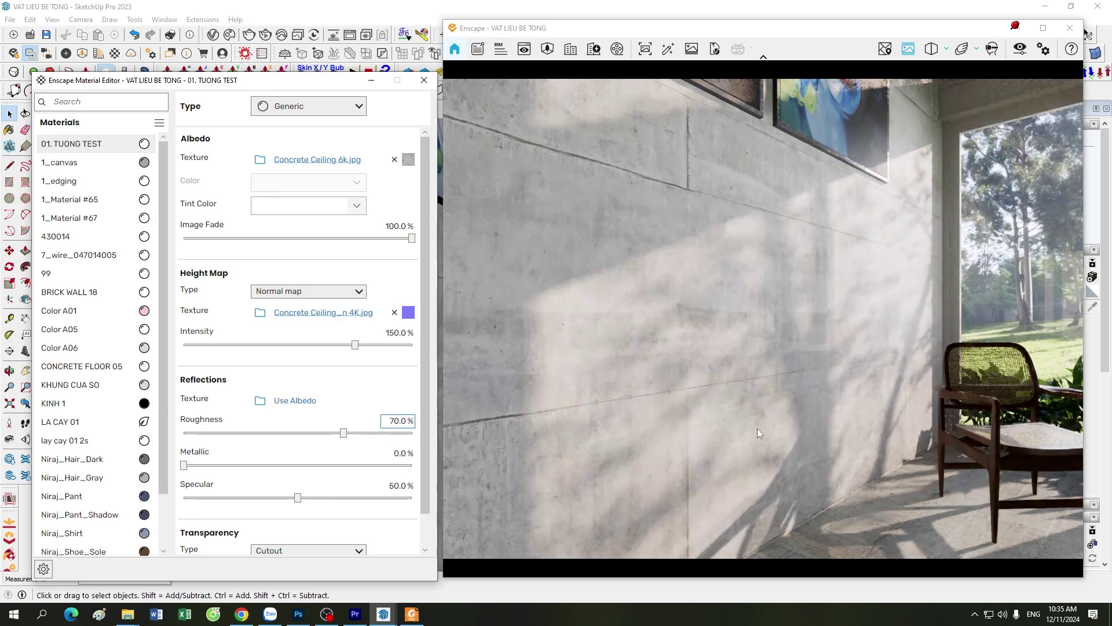
scroll(721, 416, "up", 2)
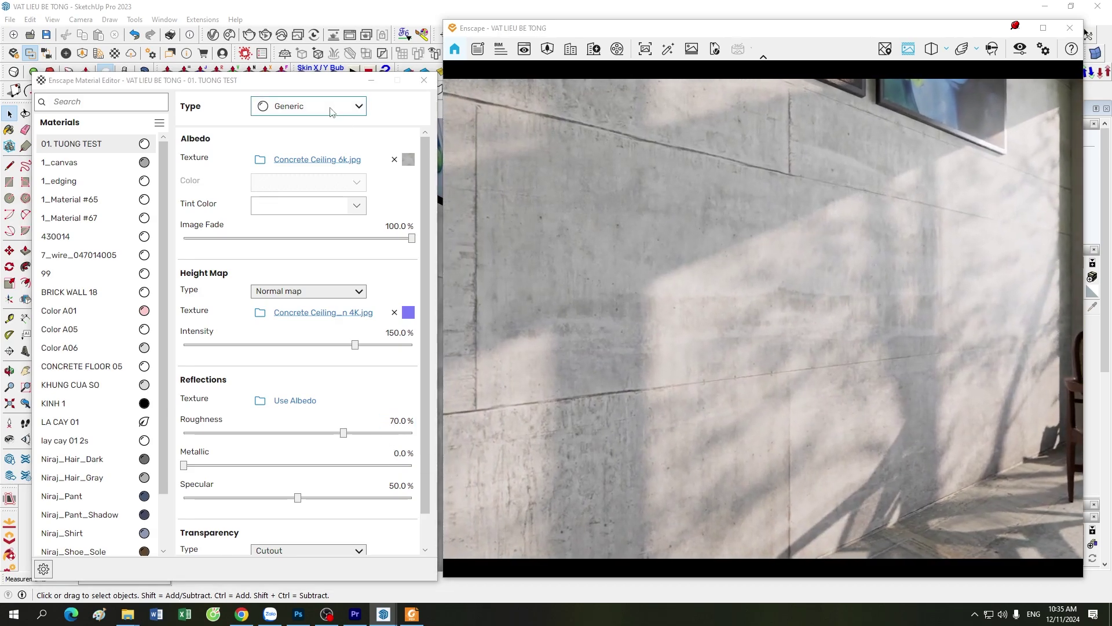
left_click_drag(324, 80, 325, 138)
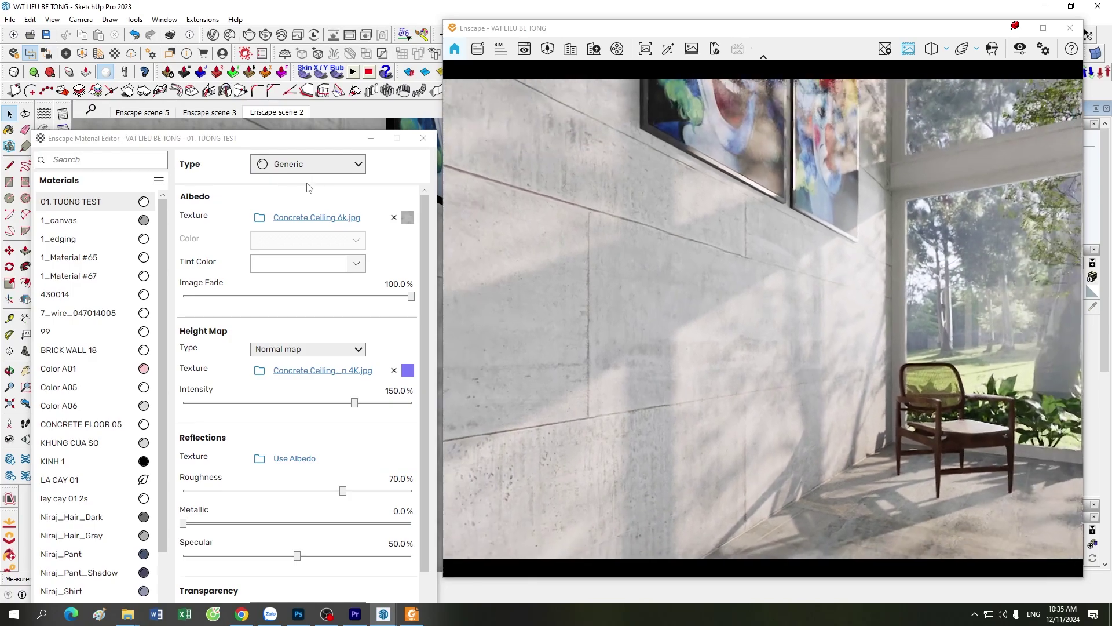
left_click_drag(309, 147, 289, 59)
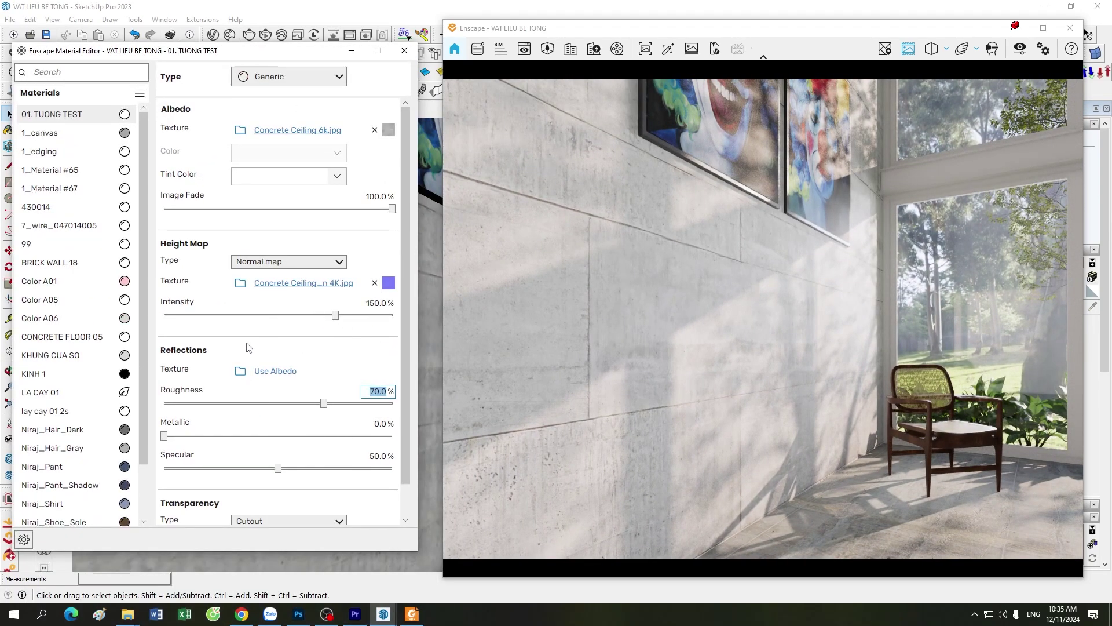
Step: Load Concrete Ceiling_r 4K.jpg as the 01. TUONG TEST reflections texture
left_click(240, 370)
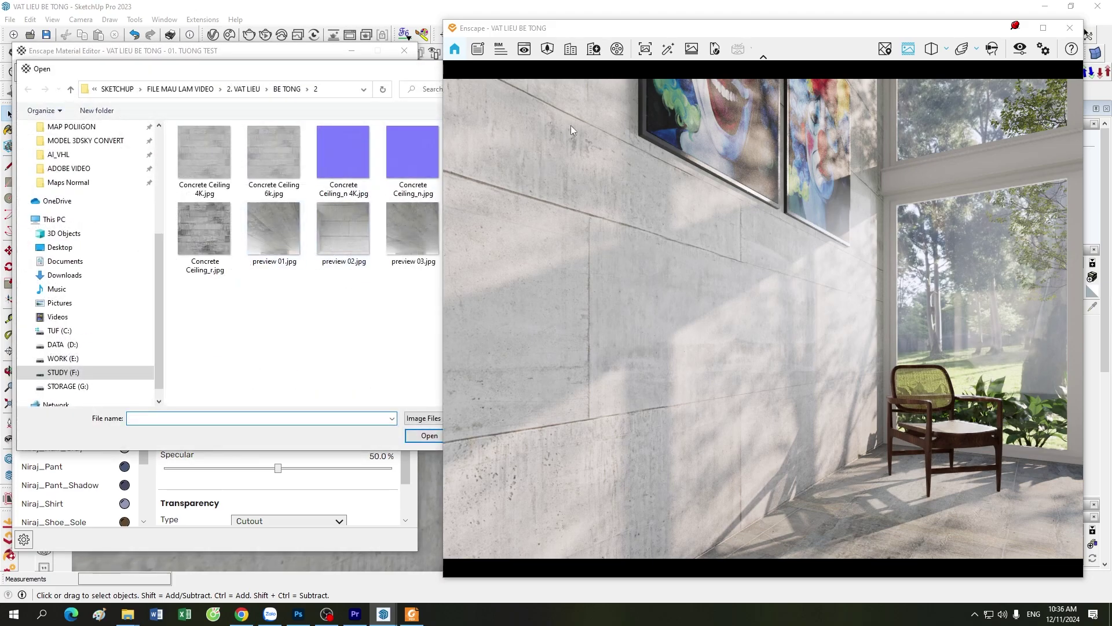
left_click_drag(556, 28, 662, 35)
left_click(481, 155)
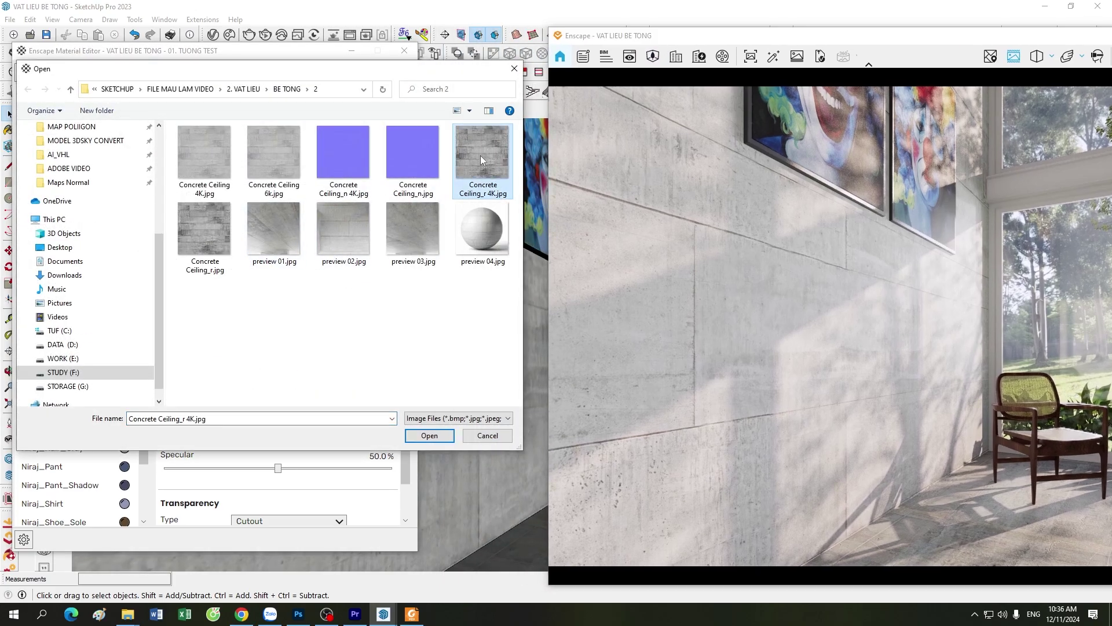
double_click(481, 155)
left_click_drag(635, 41, 540, 25)
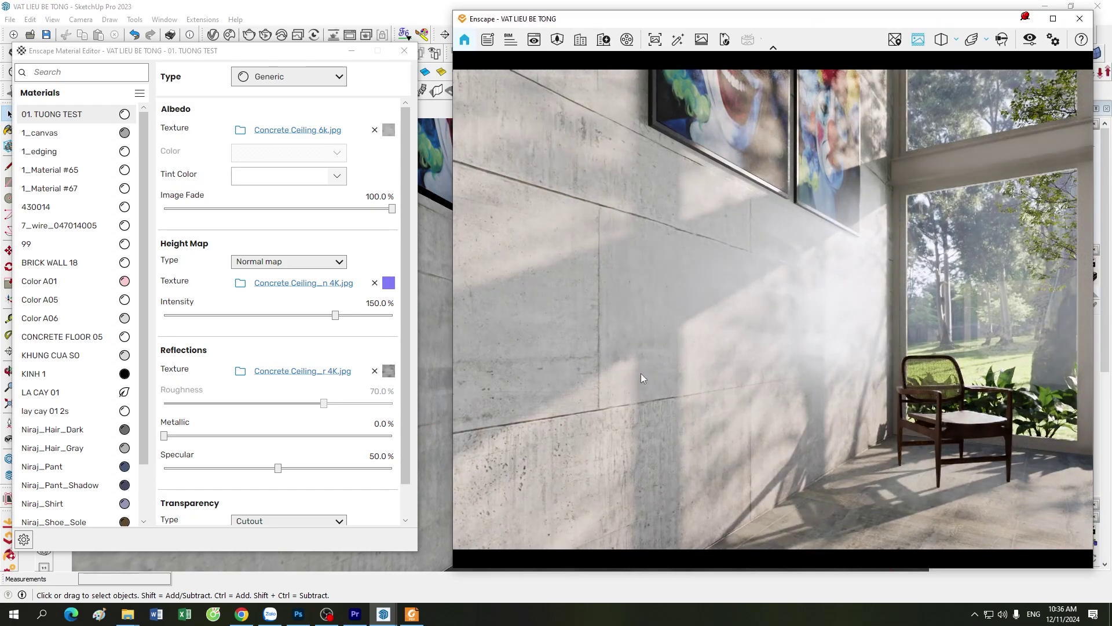
left_click(389, 370)
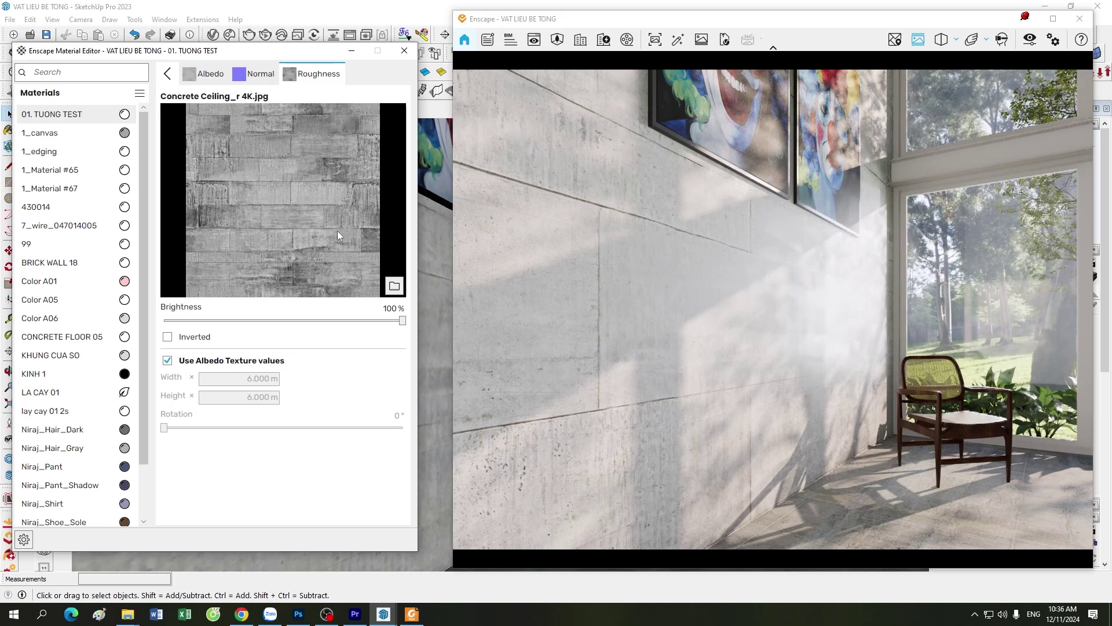
left_click(167, 74)
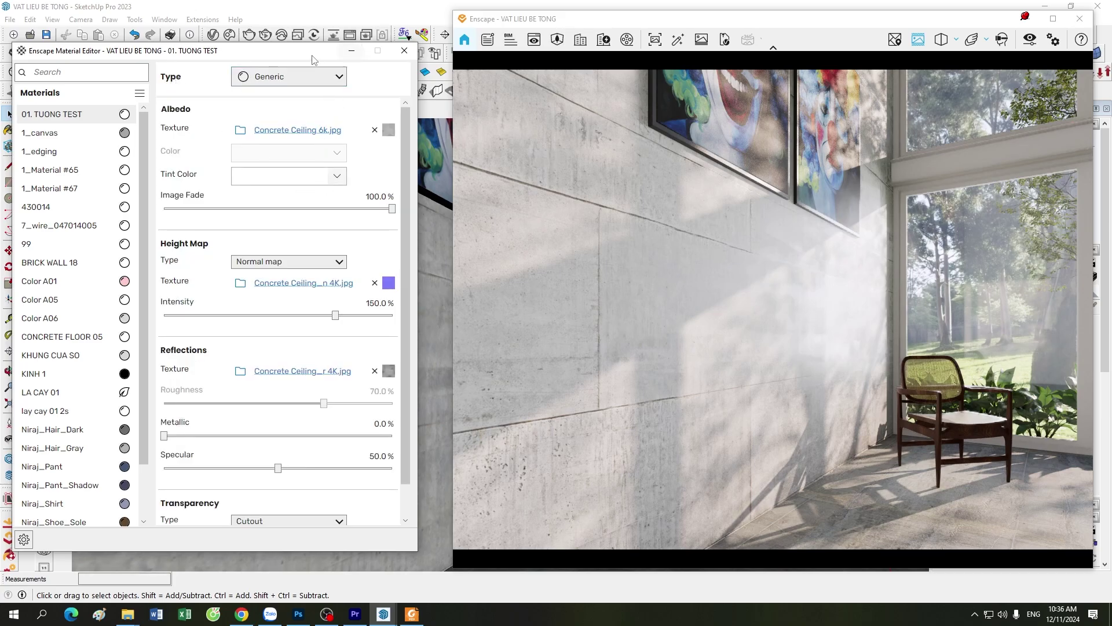
Step: Switch the render to scene 3, facing the clown paintings head-on
left_click_drag(316, 56, 321, 145)
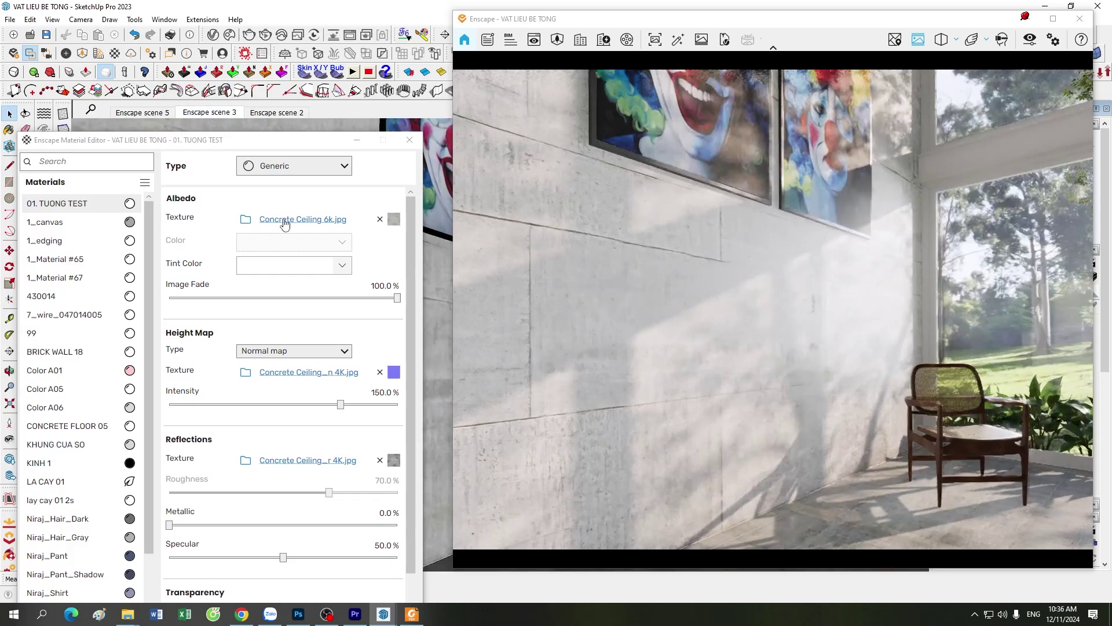
left_click(209, 112)
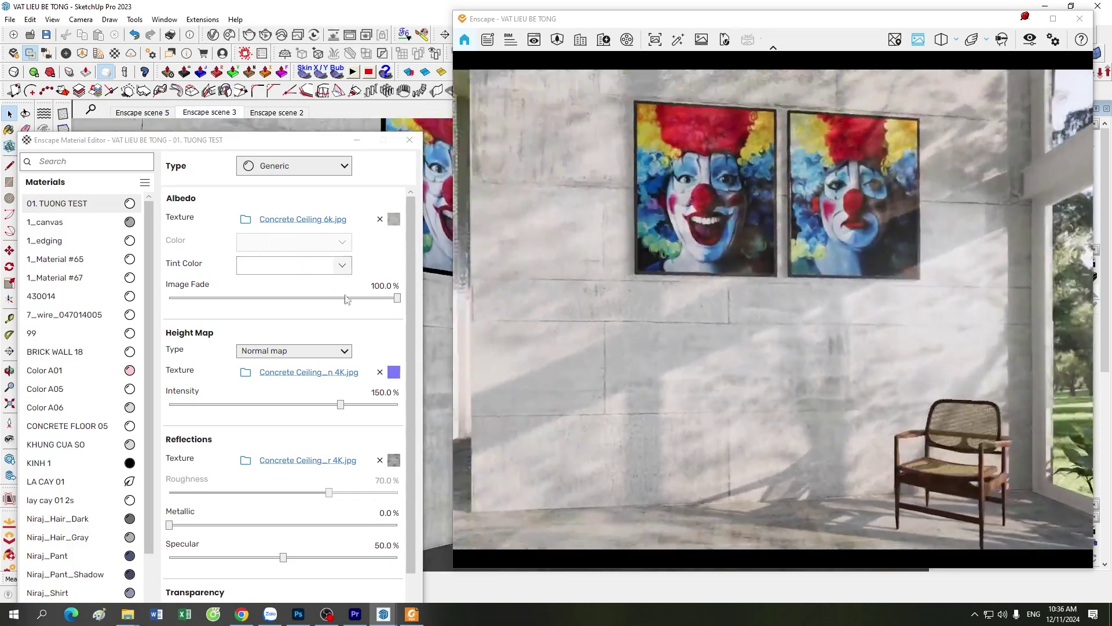
left_click_drag(285, 145, 293, 77)
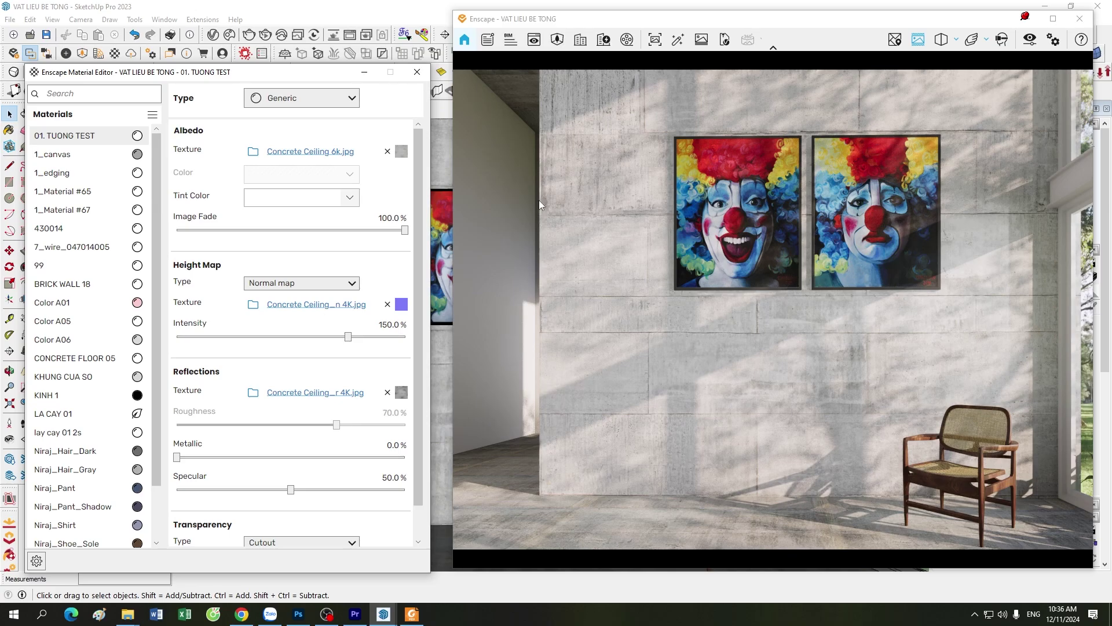
left_click(401, 151)
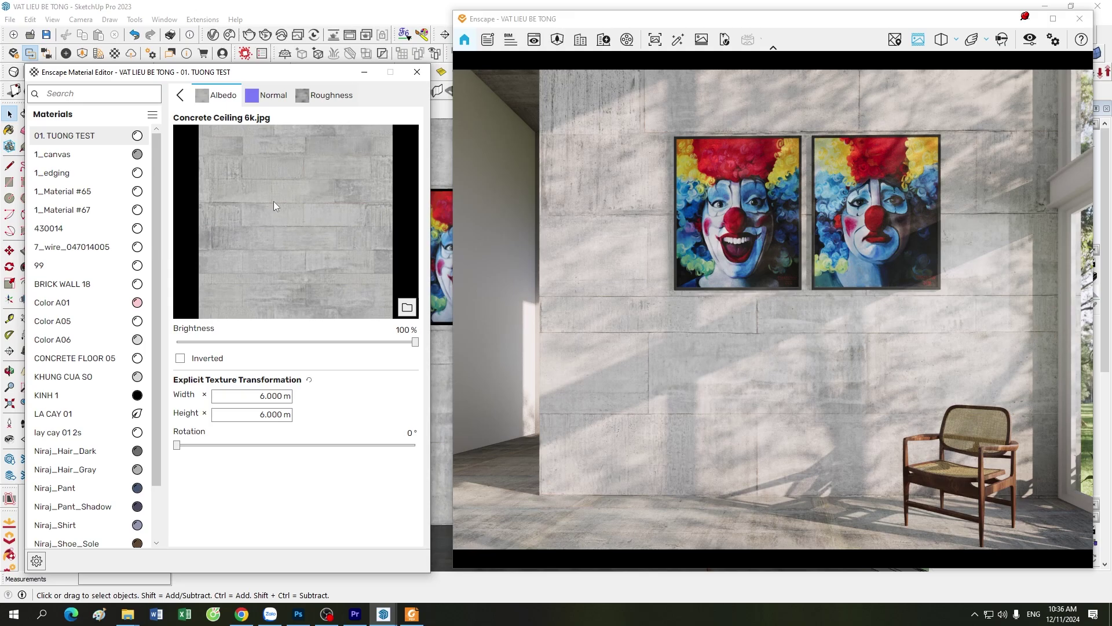
left_click(180, 95)
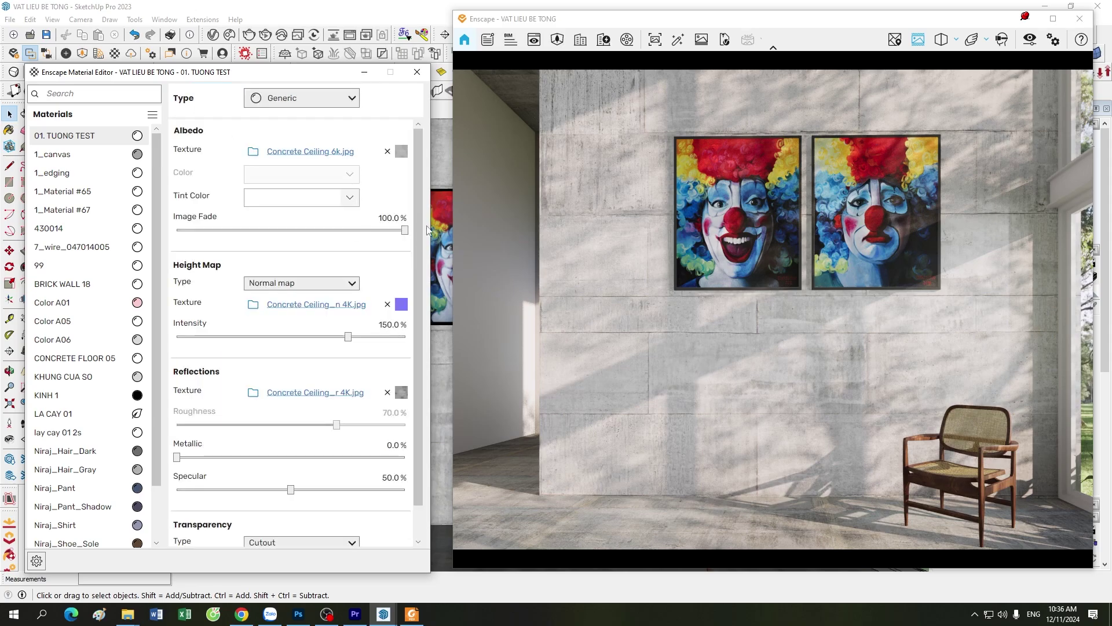
left_click(350, 198)
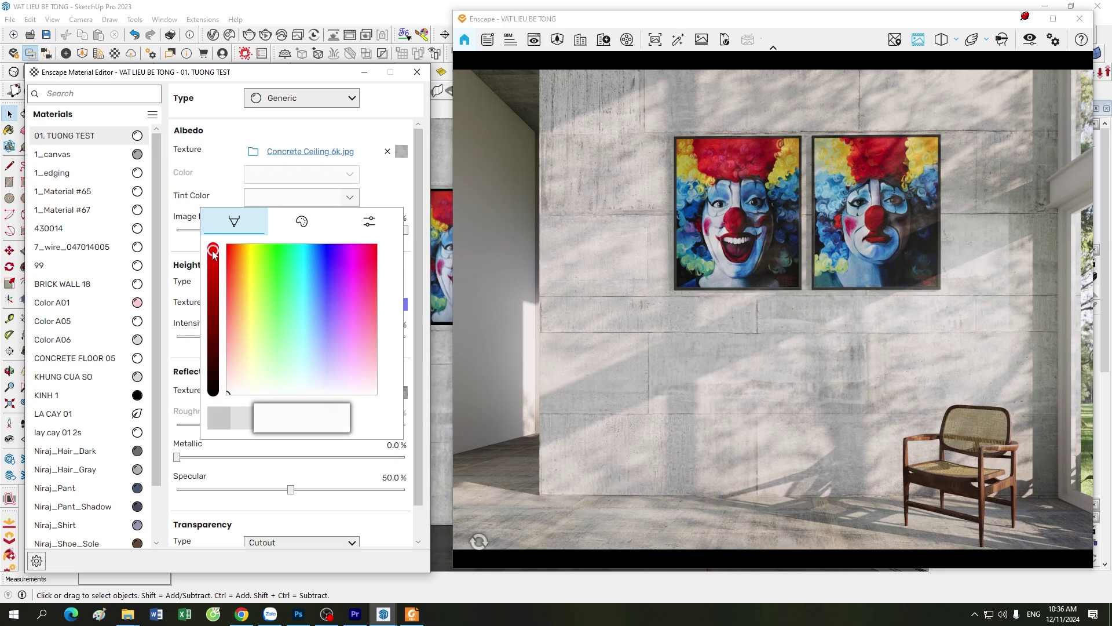
left_click_drag(214, 255, 215, 260)
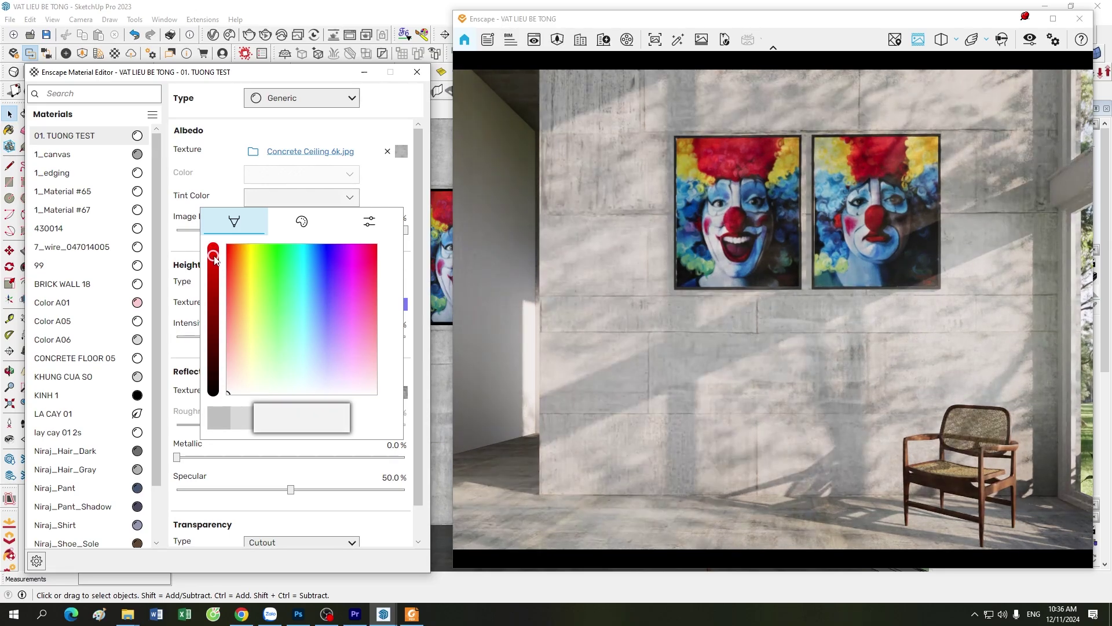
left_click(382, 196)
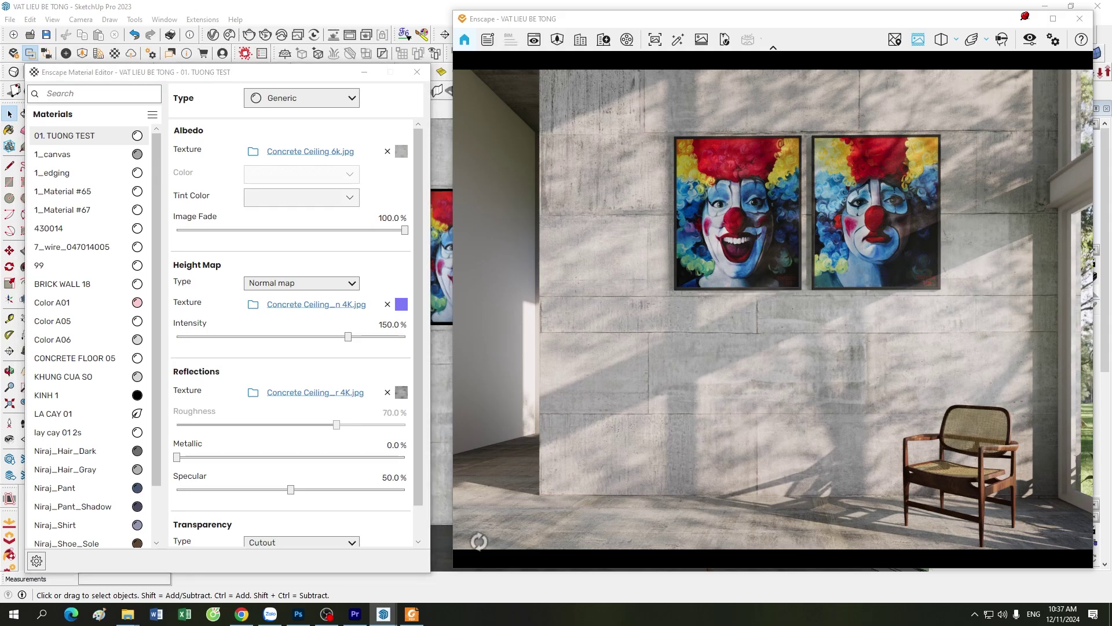
scroll(811, 436, "up", 3)
scroll(814, 430, "down", 2)
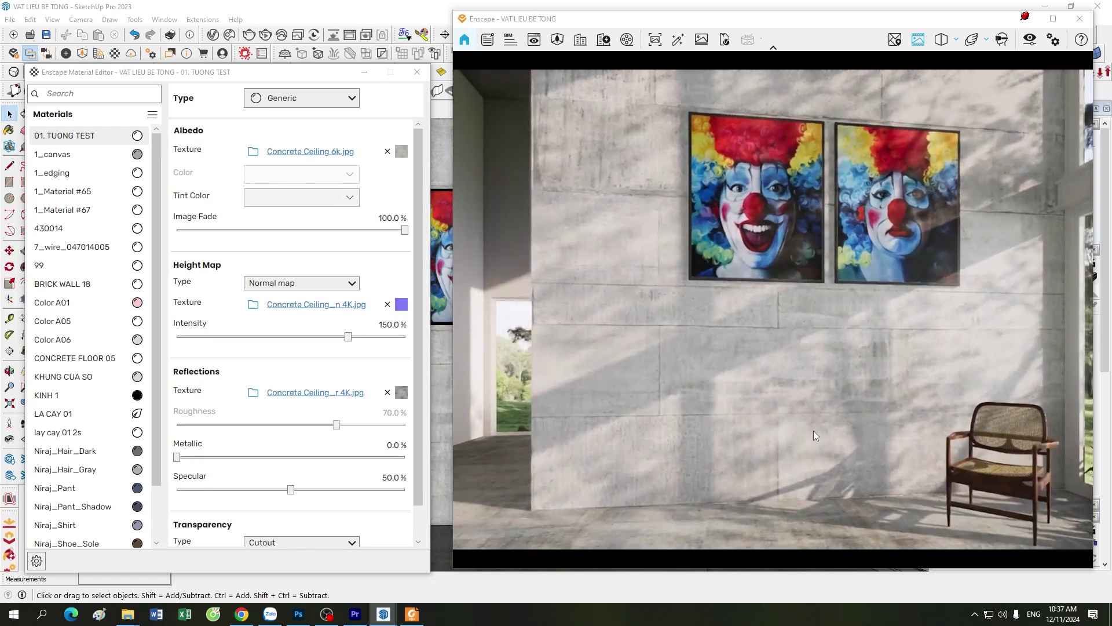
scroll(811, 433, "up", 3)
scroll(811, 433, "down", 3)
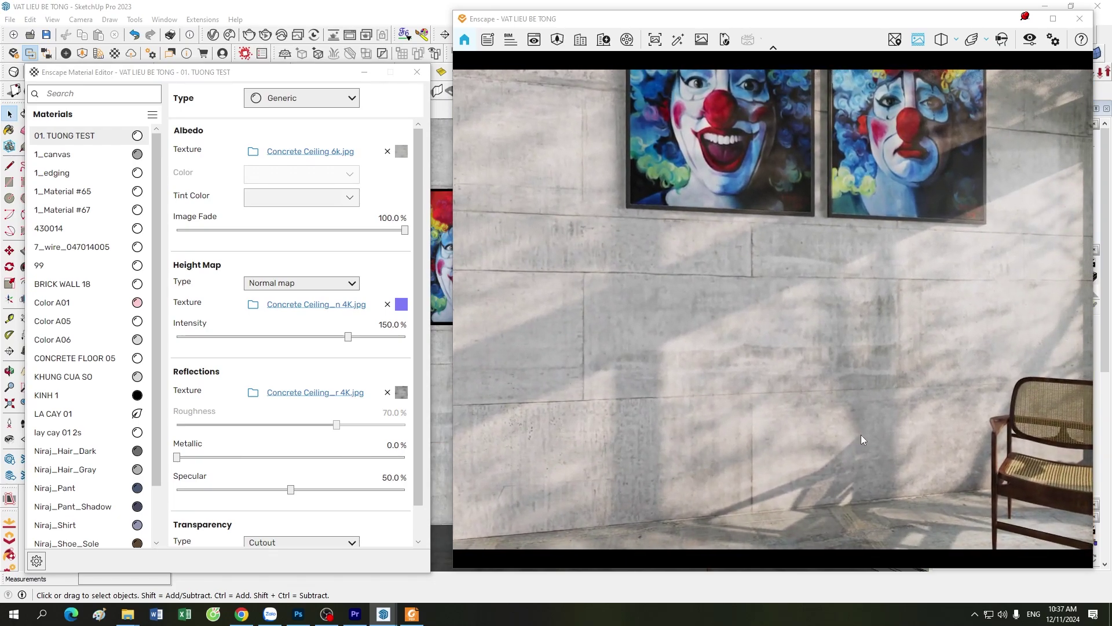
scroll(862, 436, "down", 2)
scroll(852, 432, "up", 3)
scroll(841, 429, "up", 3)
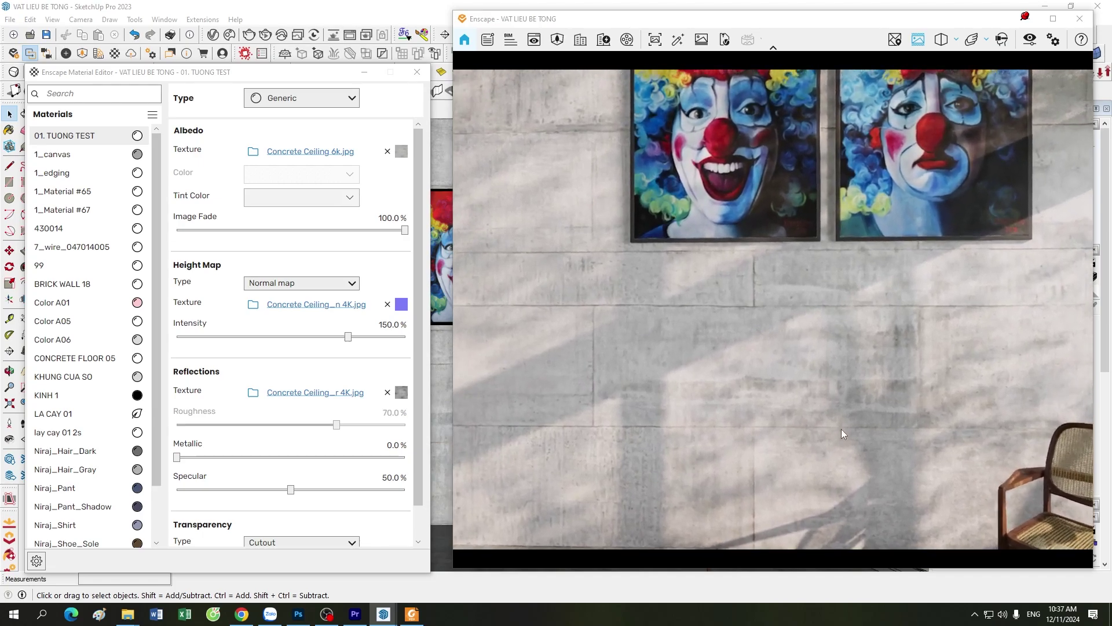
scroll(841, 429, "up", 3)
scroll(841, 433, "down", 3)
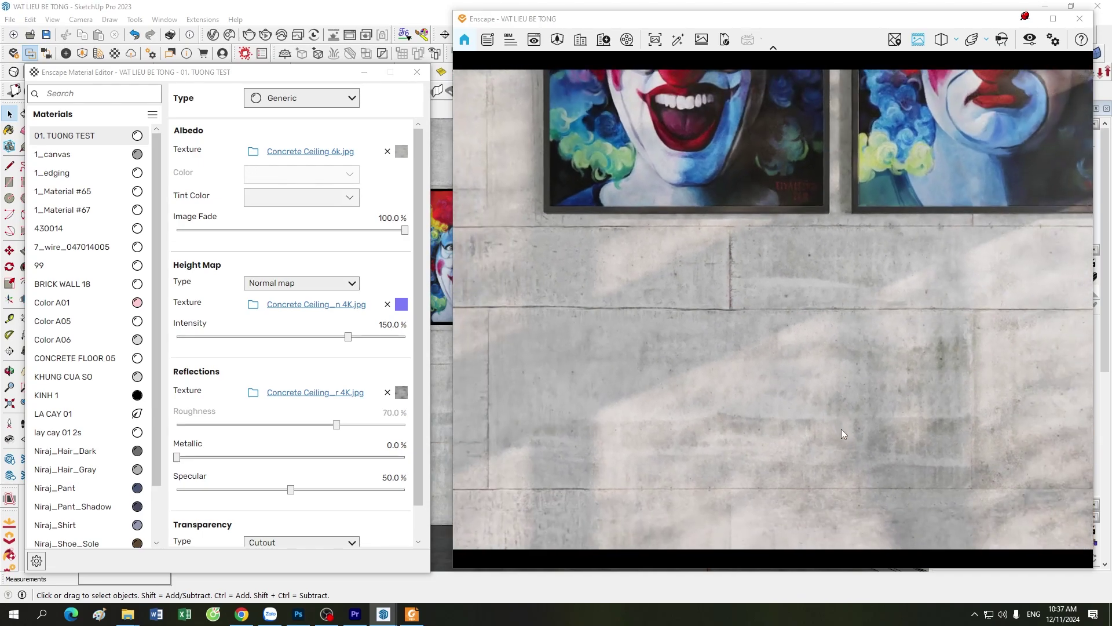
left_click_drag(268, 72, 258, 171)
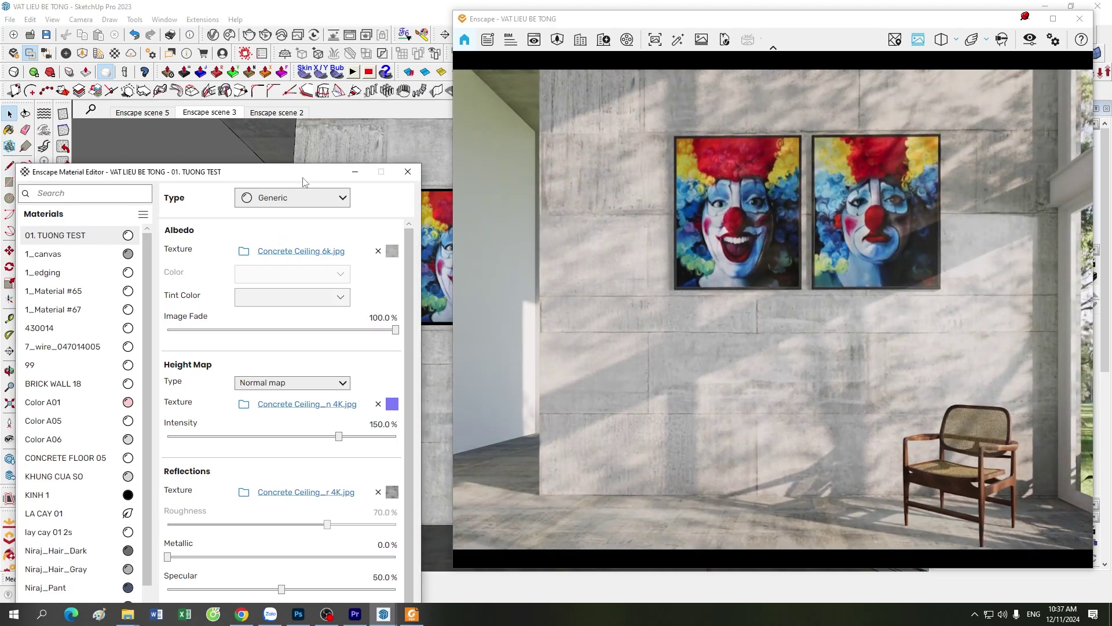
Step: Move the material settings window back up and shift the Enscape render window slightly left
left_click_drag(300, 170, 334, 95)
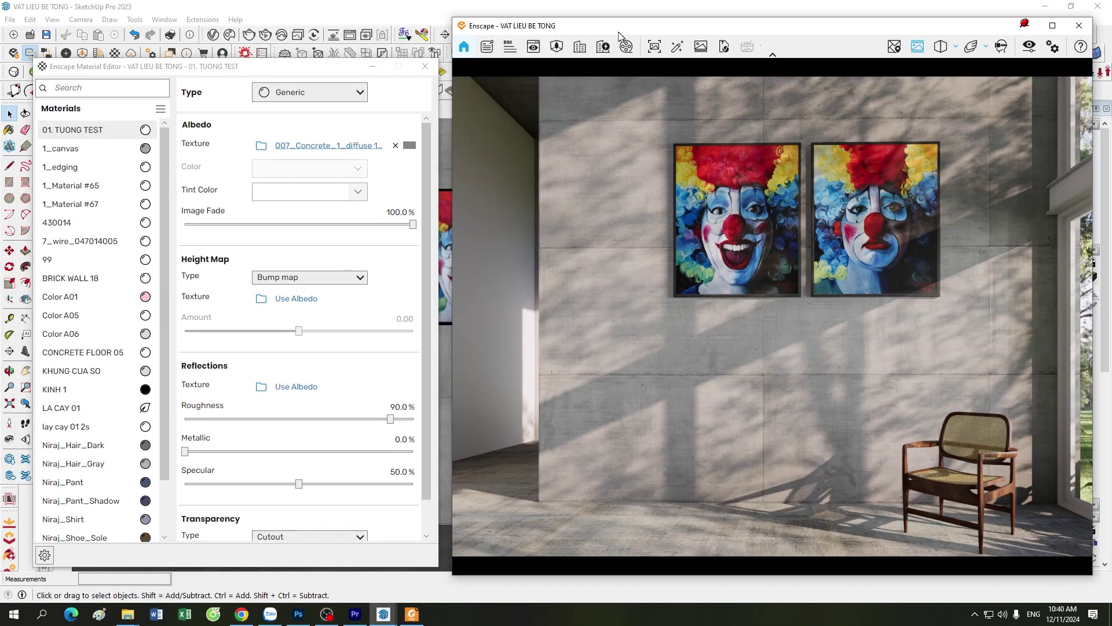
left_click_drag(619, 34, 609, 32)
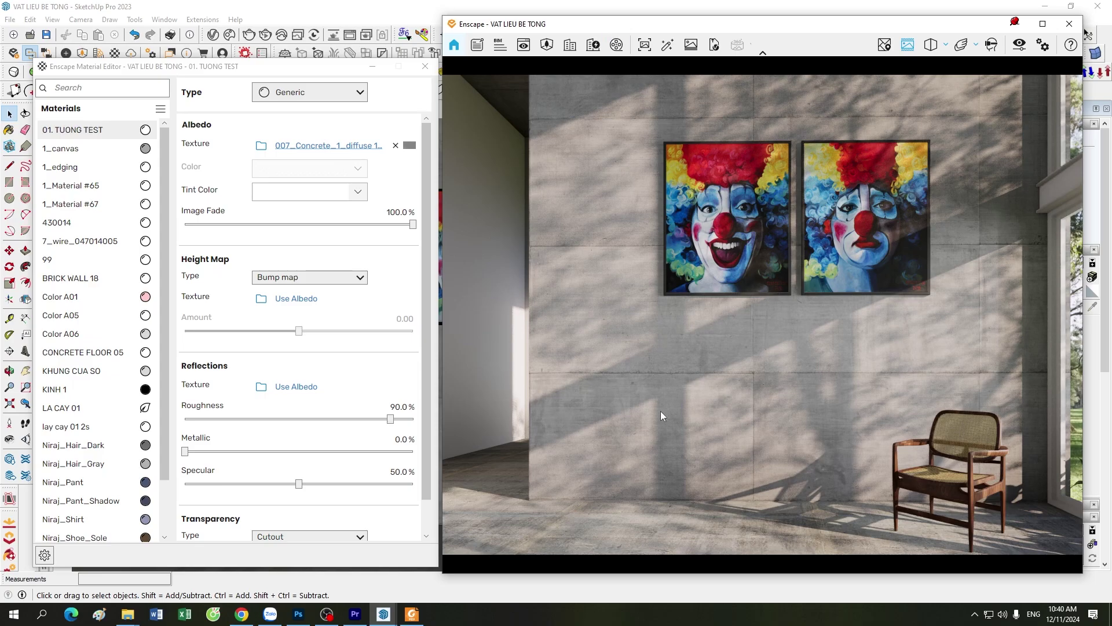
Step: Review the Concrete 007 maps in the Concrete Texture Collection PDF, then bring the Enscape editor back
left_click(411, 614)
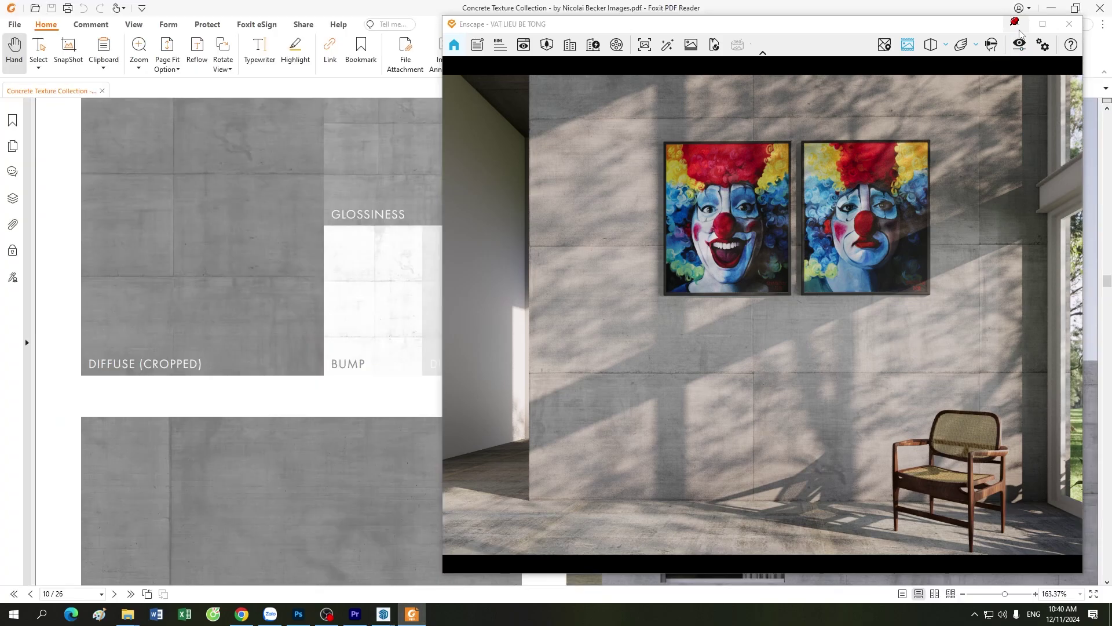
left_click(1015, 24)
scroll(857, 346, "up", 2)
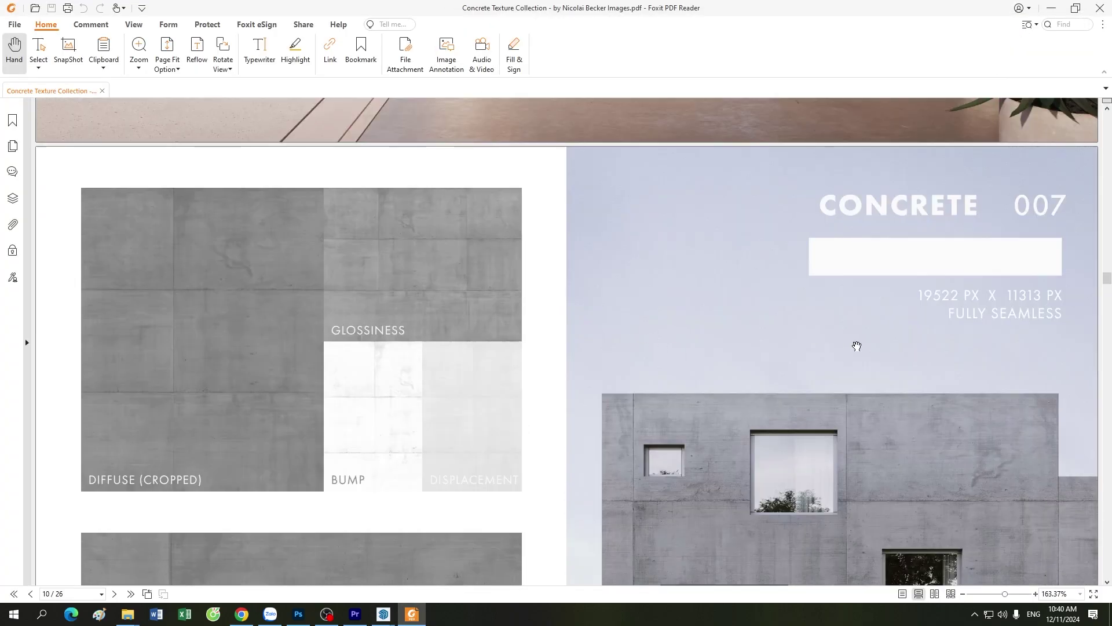
scroll(857, 346, "down", 2)
scroll(352, 268, "down", 2)
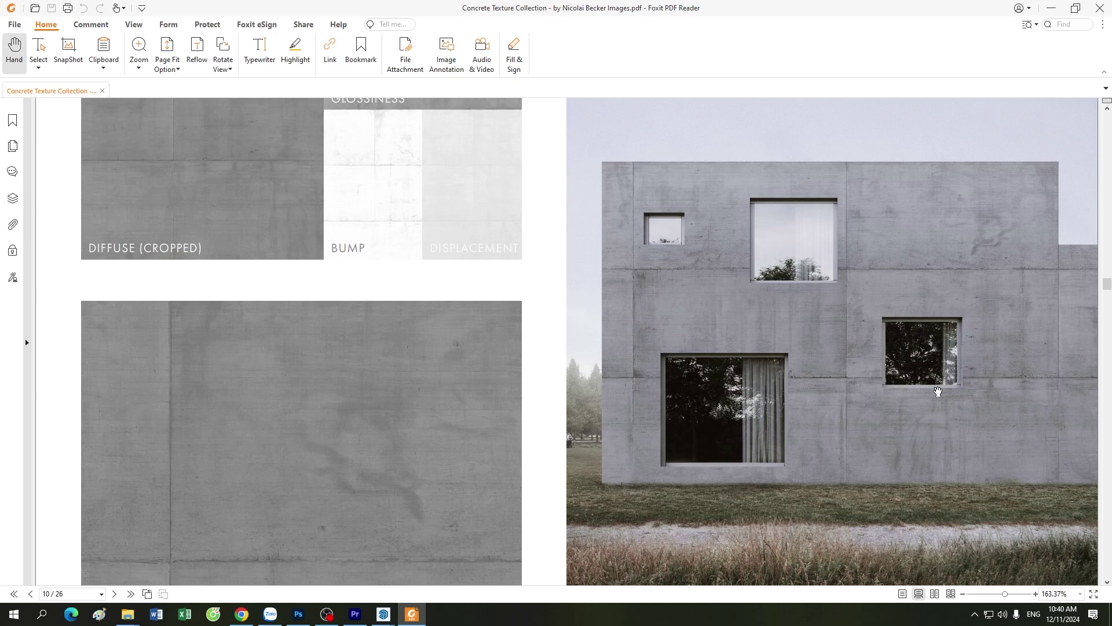
scroll(938, 392, "up", 2)
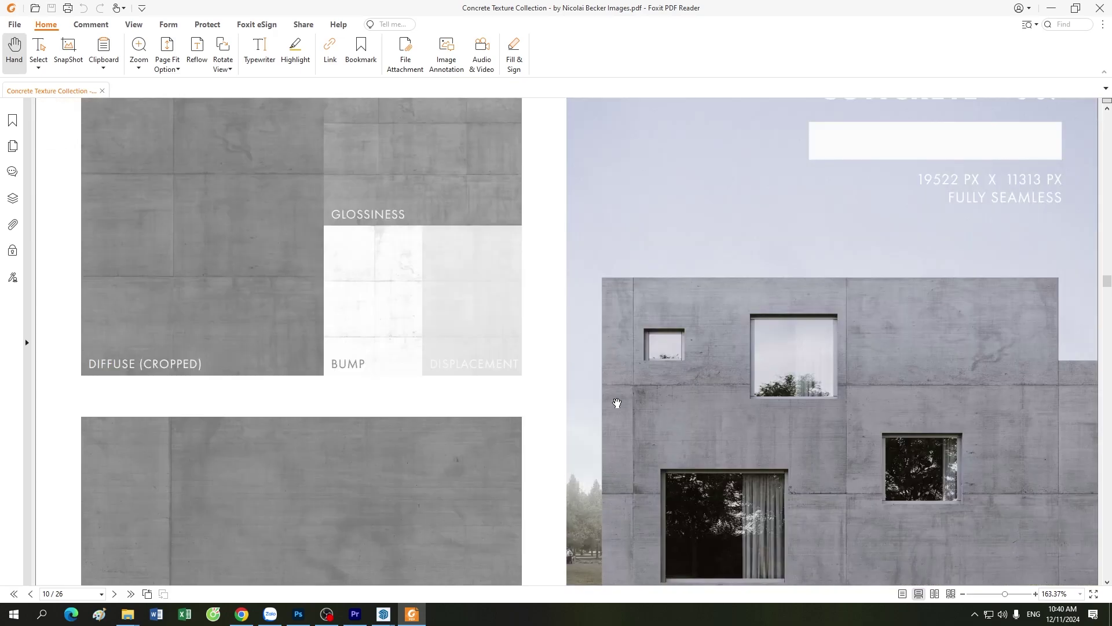
mouse_move(384, 614)
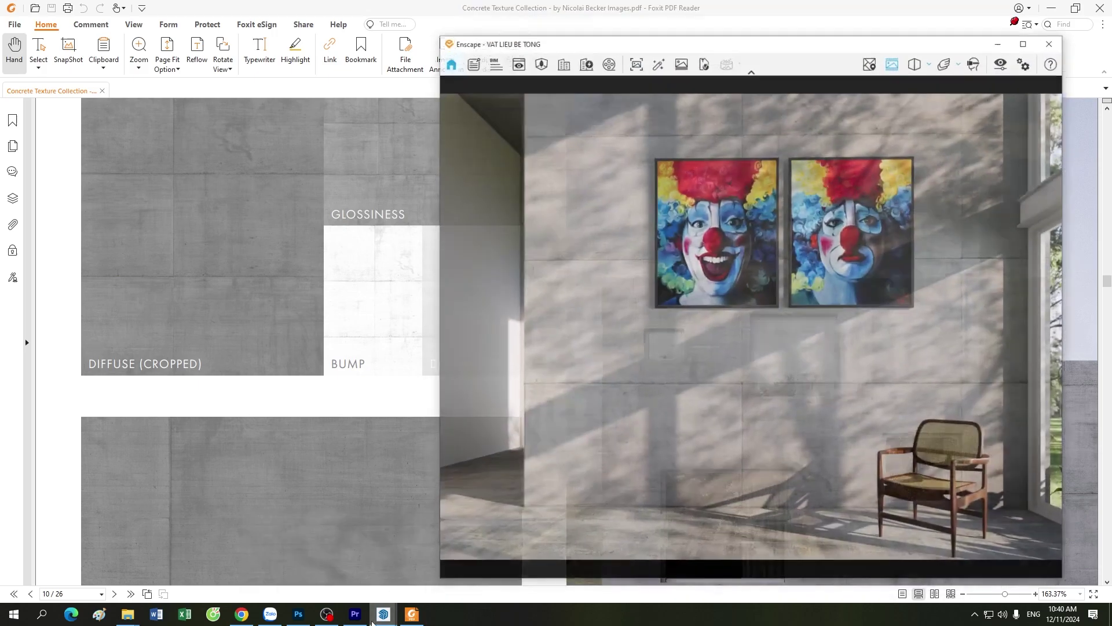
left_click(376, 617)
left_click(488, 571)
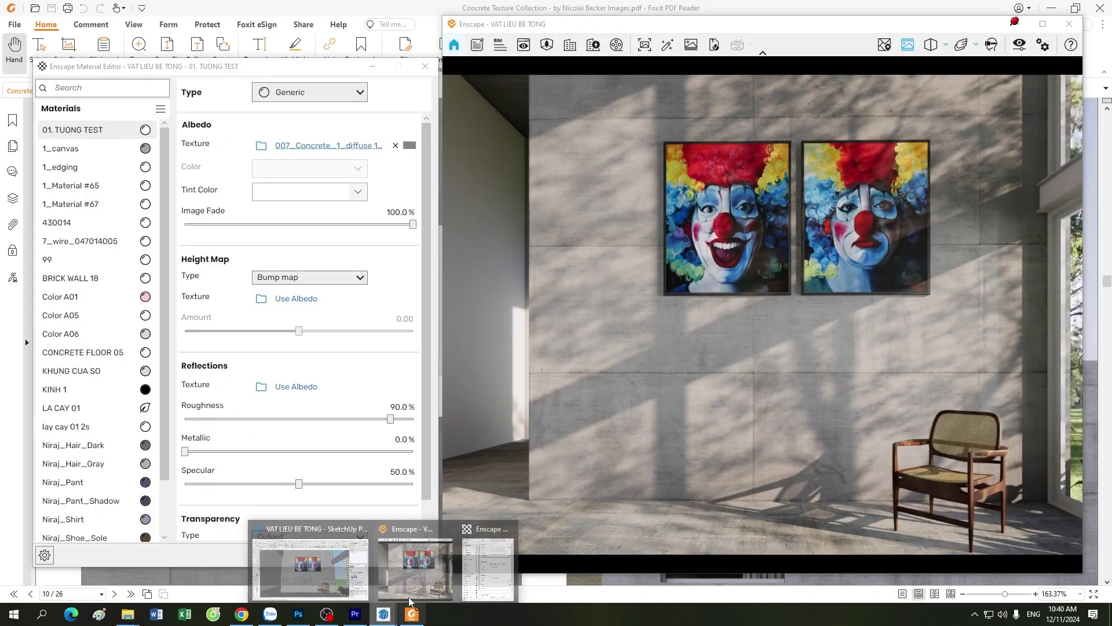
Step: Check the 007 albedo texture's 6.000 × 3.400 m sizing, then browse for a height map image
left_click(310, 571)
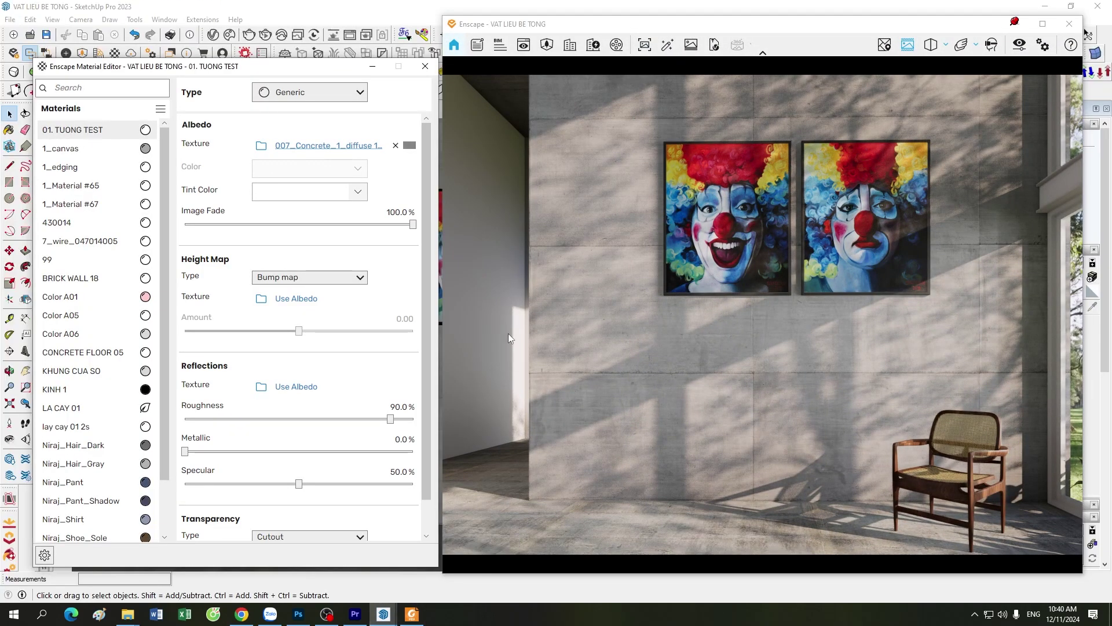
left_click(411, 146)
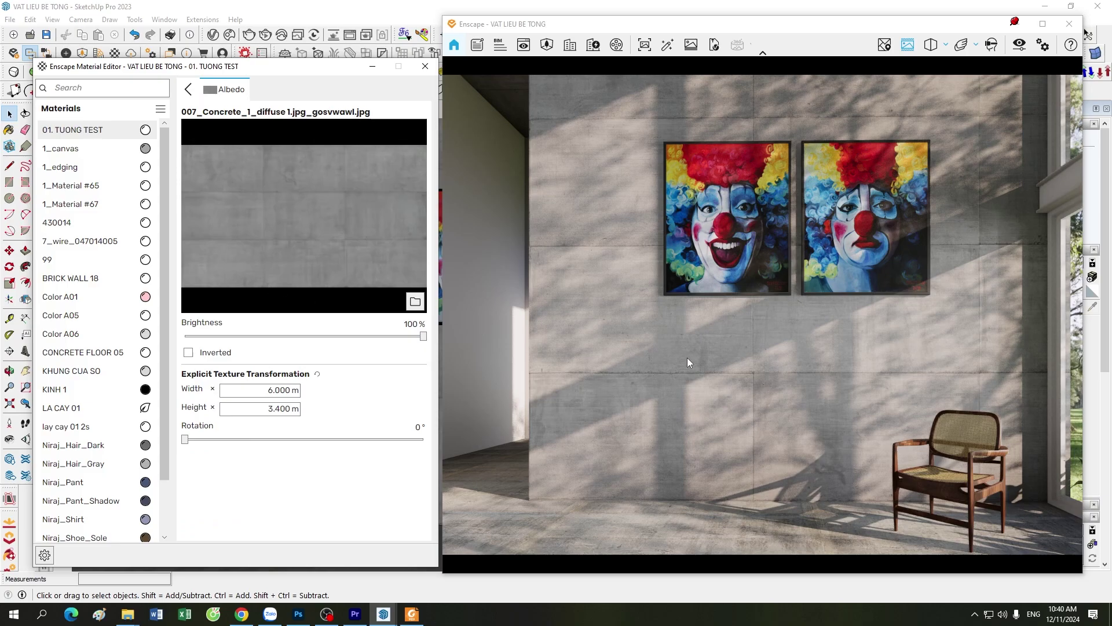
left_click(188, 89)
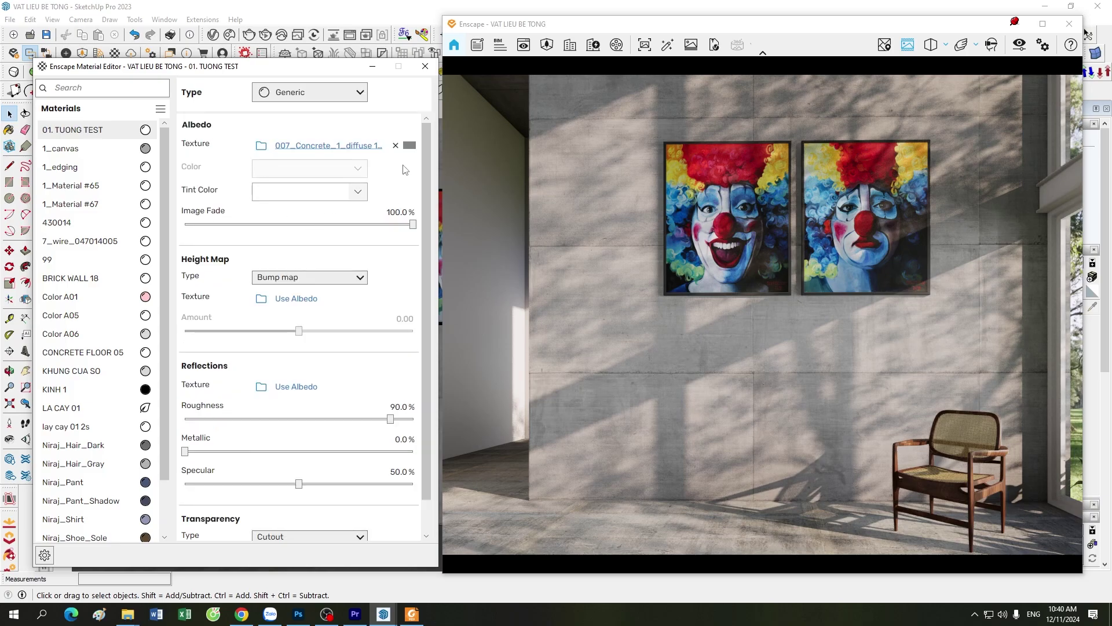
left_click(411, 146)
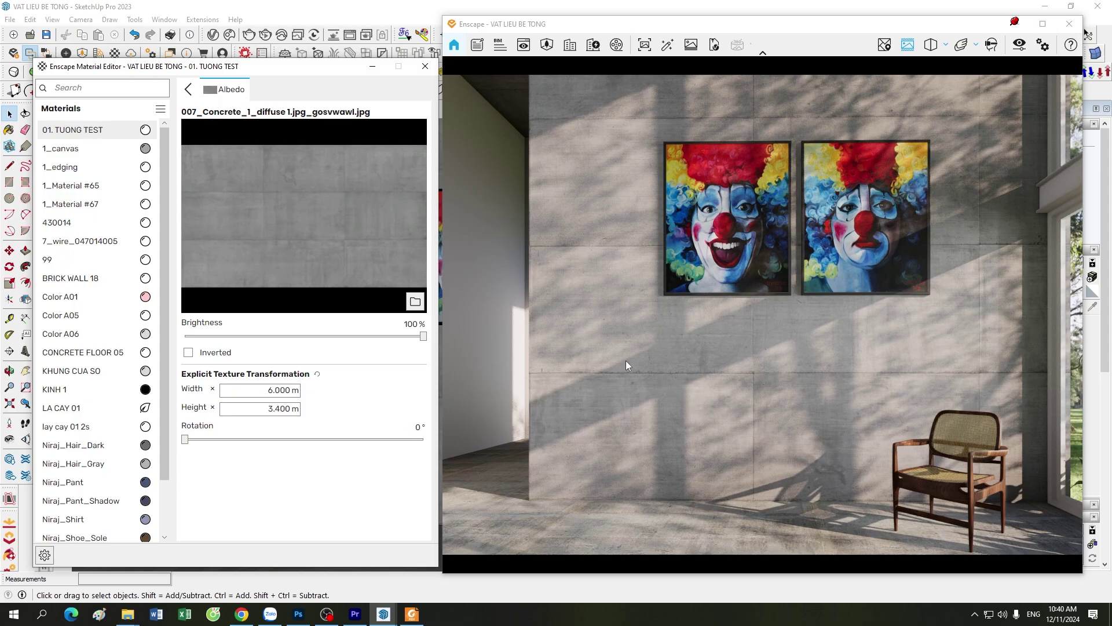
left_click(188, 90)
left_click(261, 299)
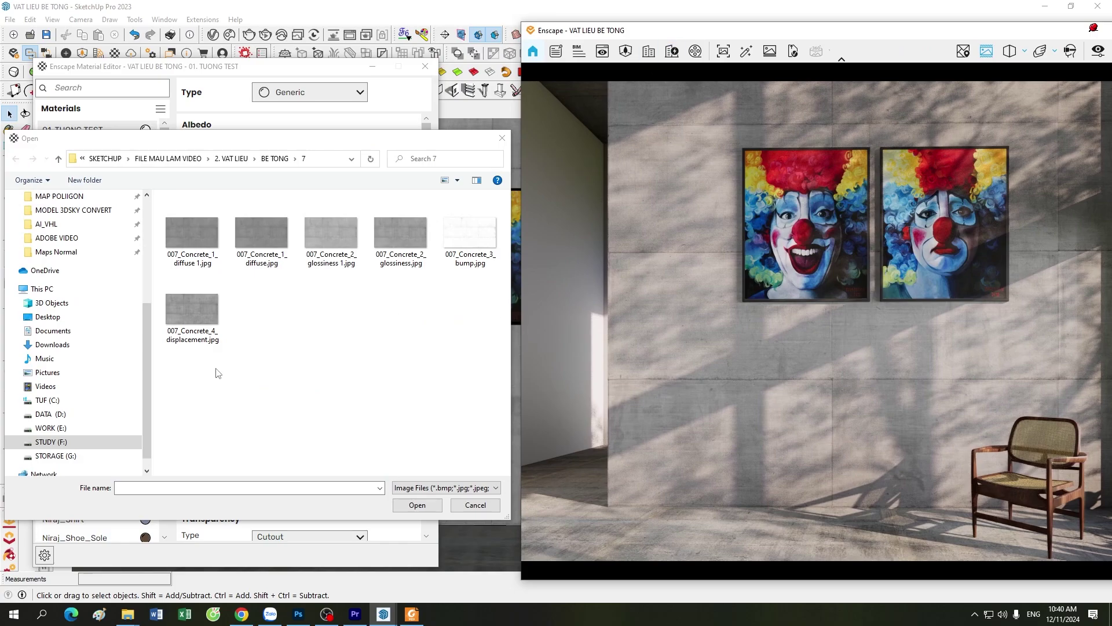
Step: Load 007_Concrete_4_displacement.jpg as the height map and switch to Enscape scene 2
double_click(192, 313)
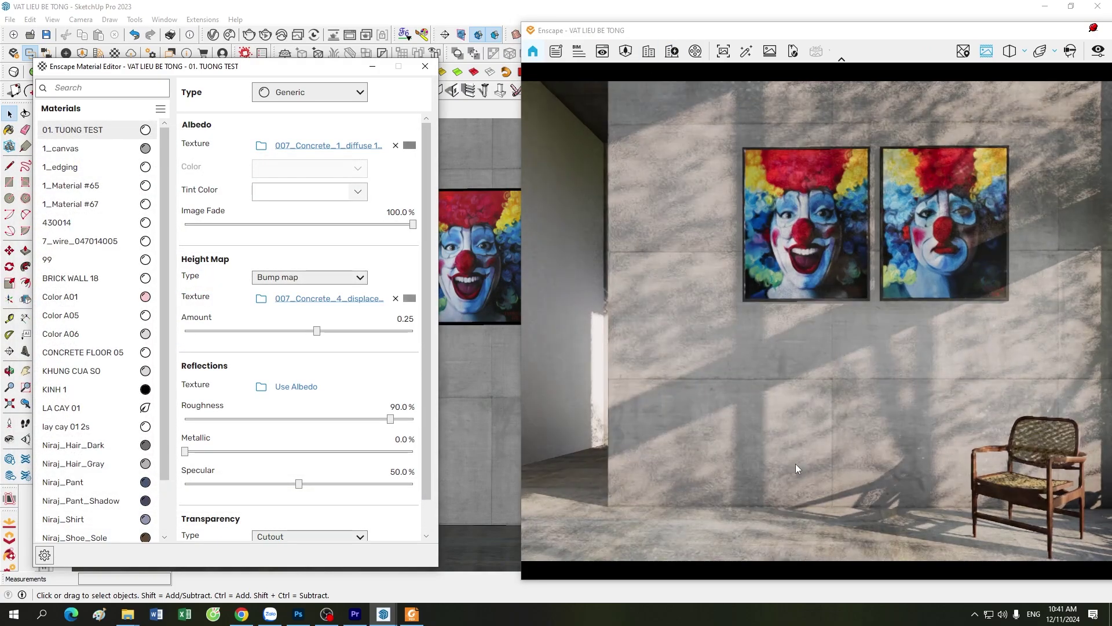
left_click_drag(282, 66, 285, 149)
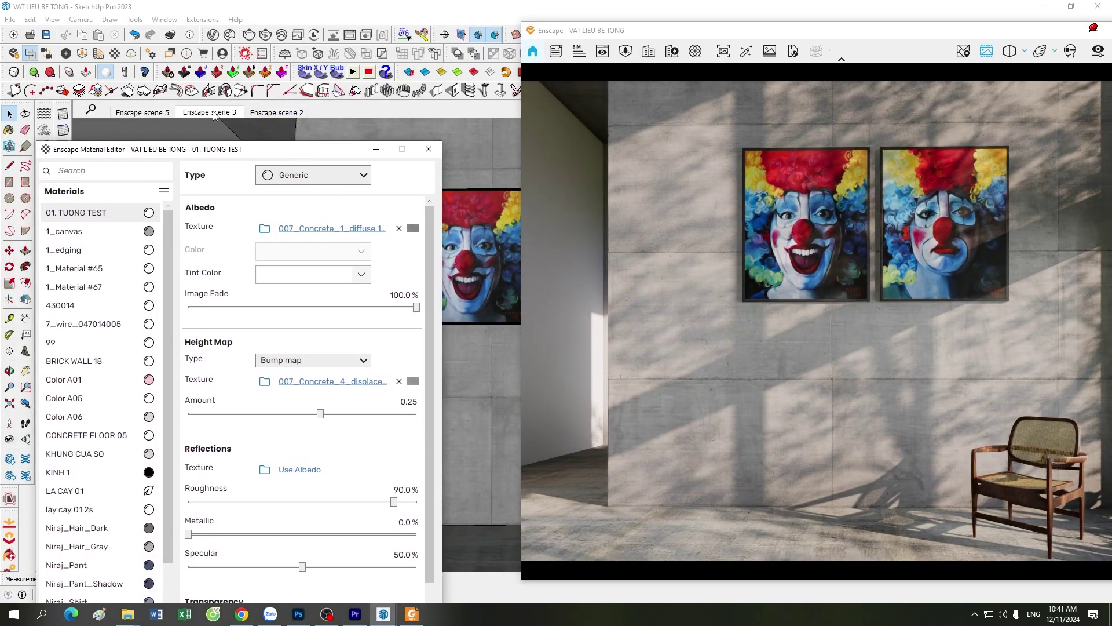
left_click(275, 113)
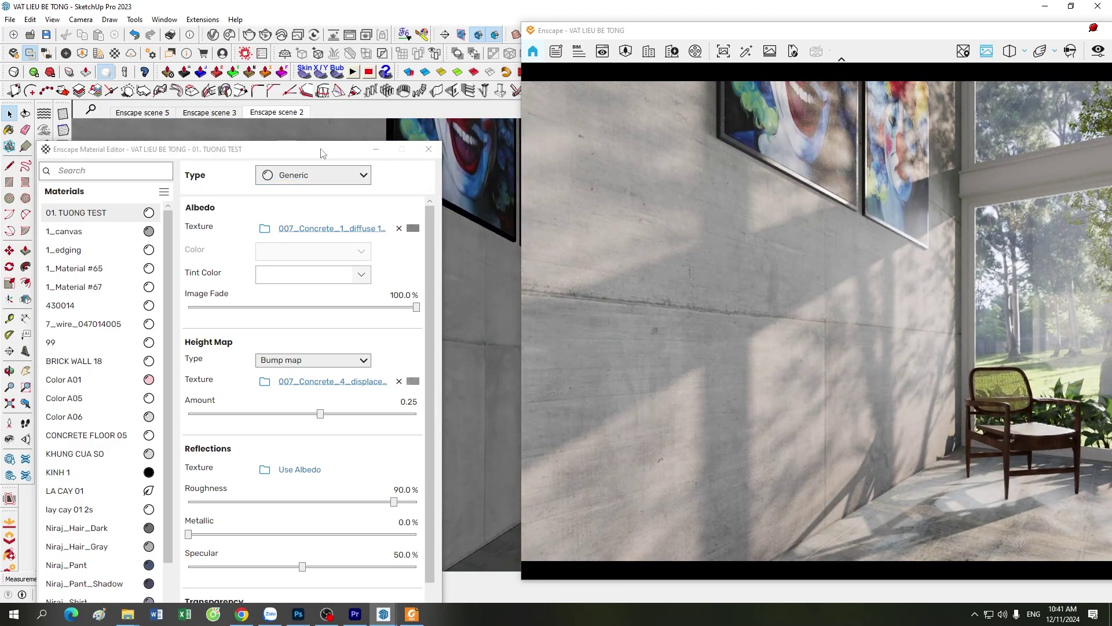
left_click_drag(322, 153, 342, 66)
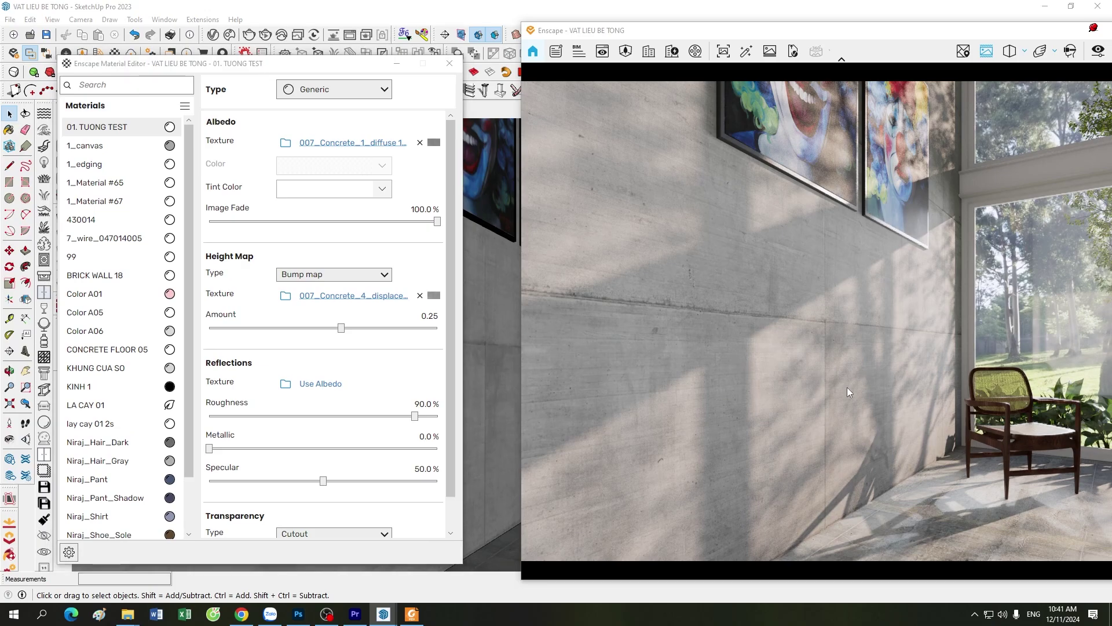
Step: Zoom and turn the camera along the wall to inspect the concrete bump detail
scroll(846, 389, "up", 5)
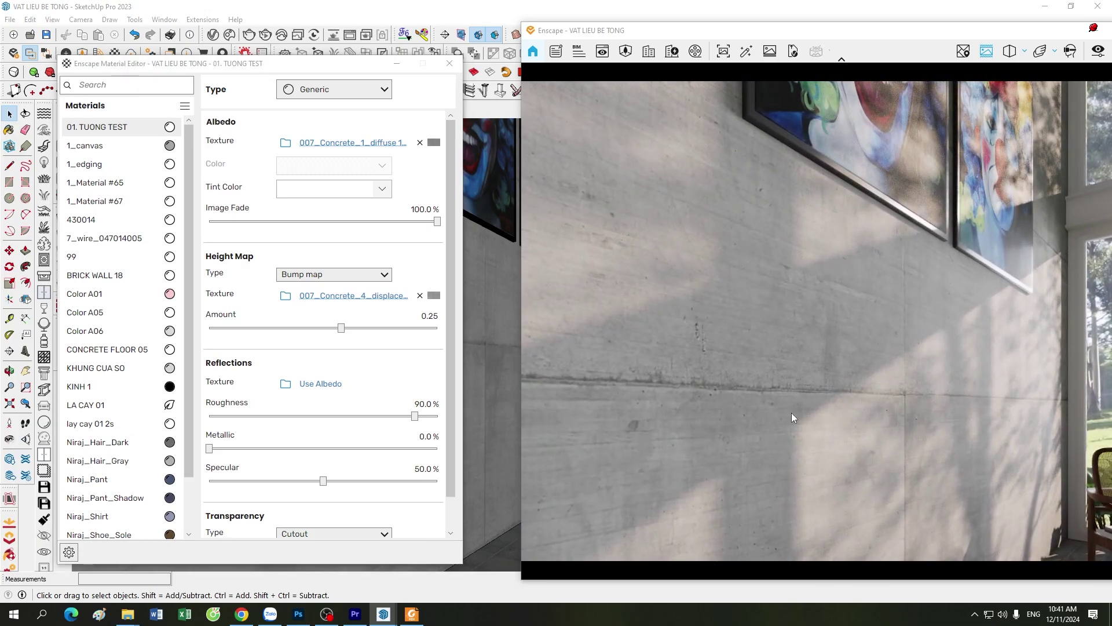
scroll(826, 389, "up", 5)
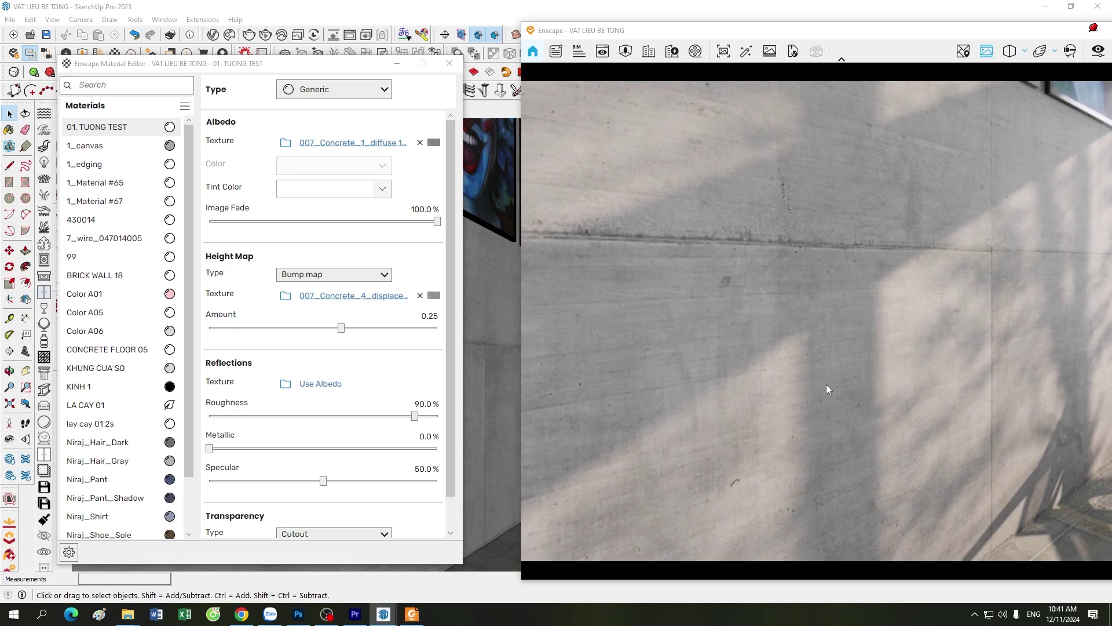
left_click_drag(826, 384, 836, 389)
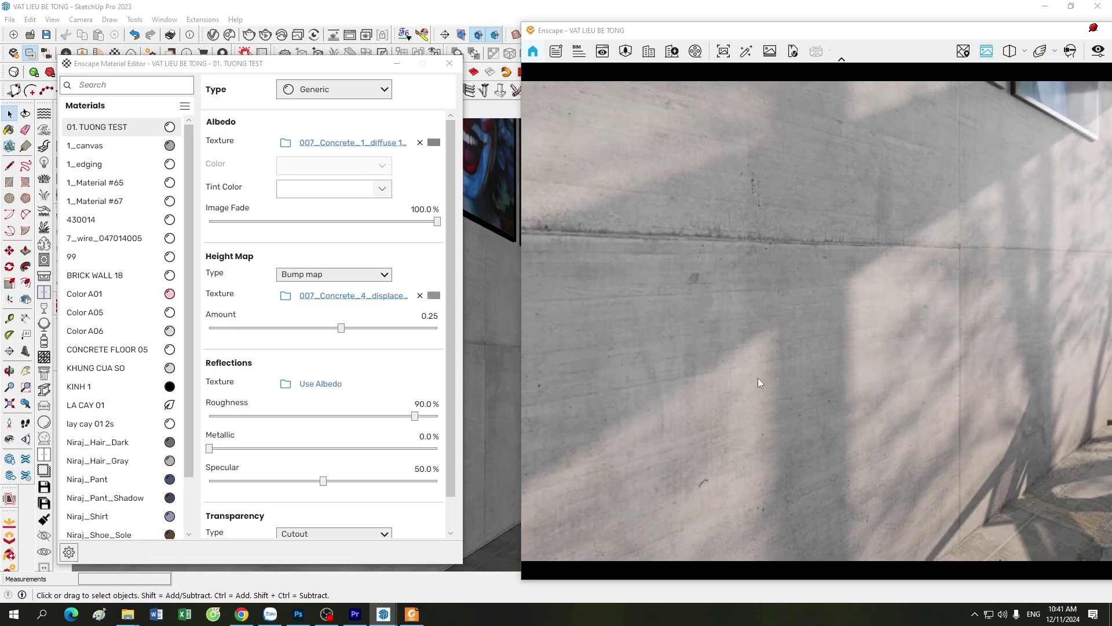
scroll(842, 312, "down", 5)
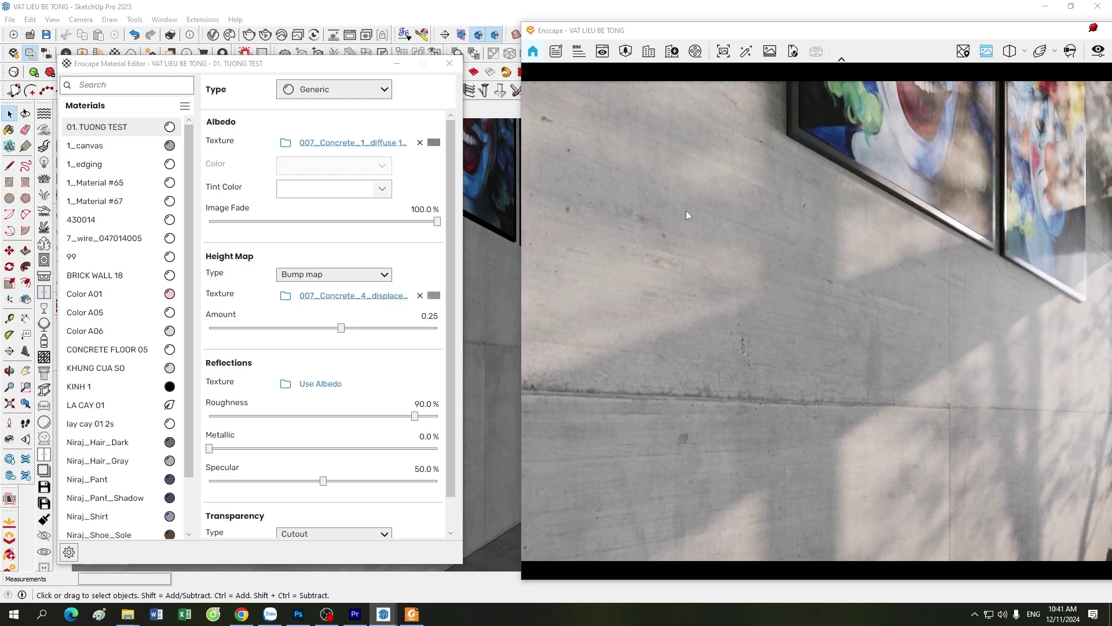
scroll(885, 415, "up", 5)
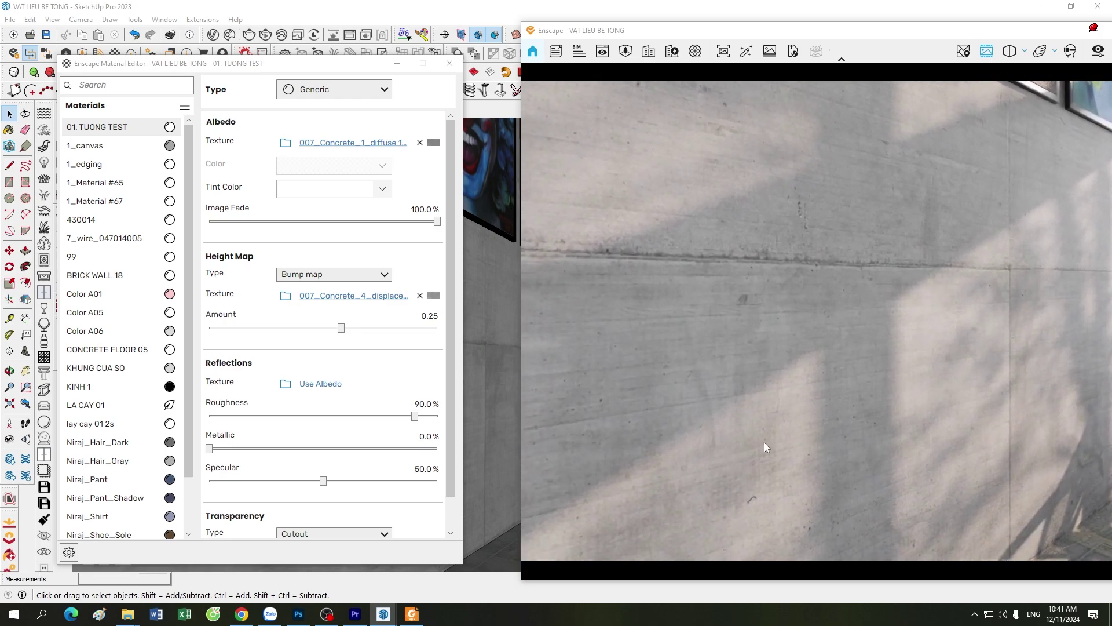
scroll(846, 413, "down", 3)
mouse_move(337, 65)
left_mouse_down()
mouse_move(295, 190)
mouse_move(330, 62)
left_mouse_up()
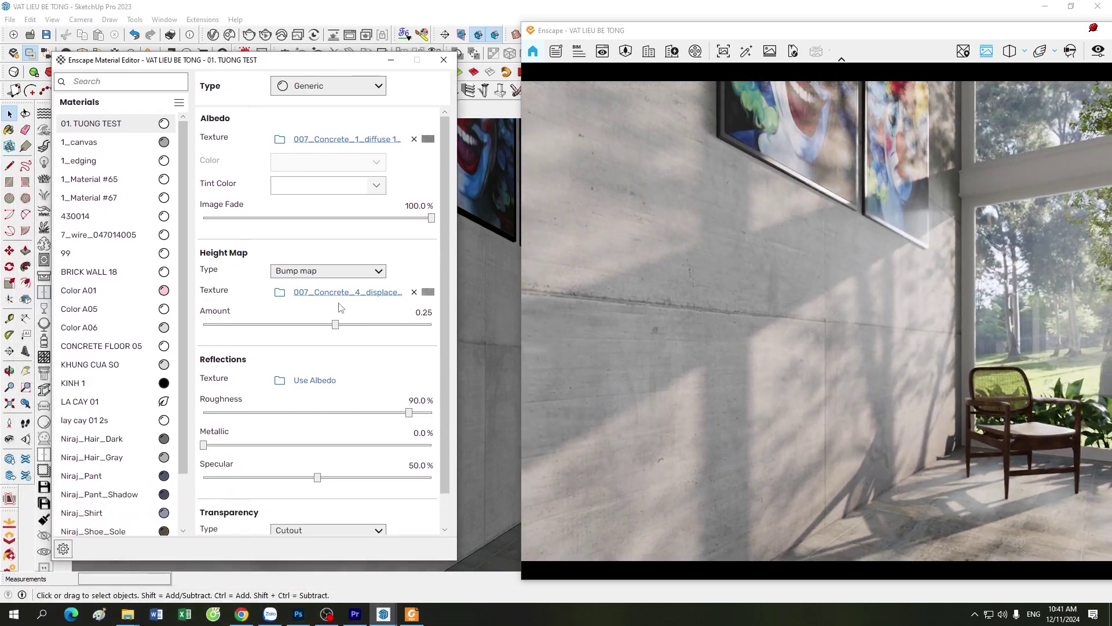
Step: Set the height map type to displacement and load 007_Concrete_2_glossiness 1.jpg as the reflections texture
left_click(342, 271)
left_click(302, 312)
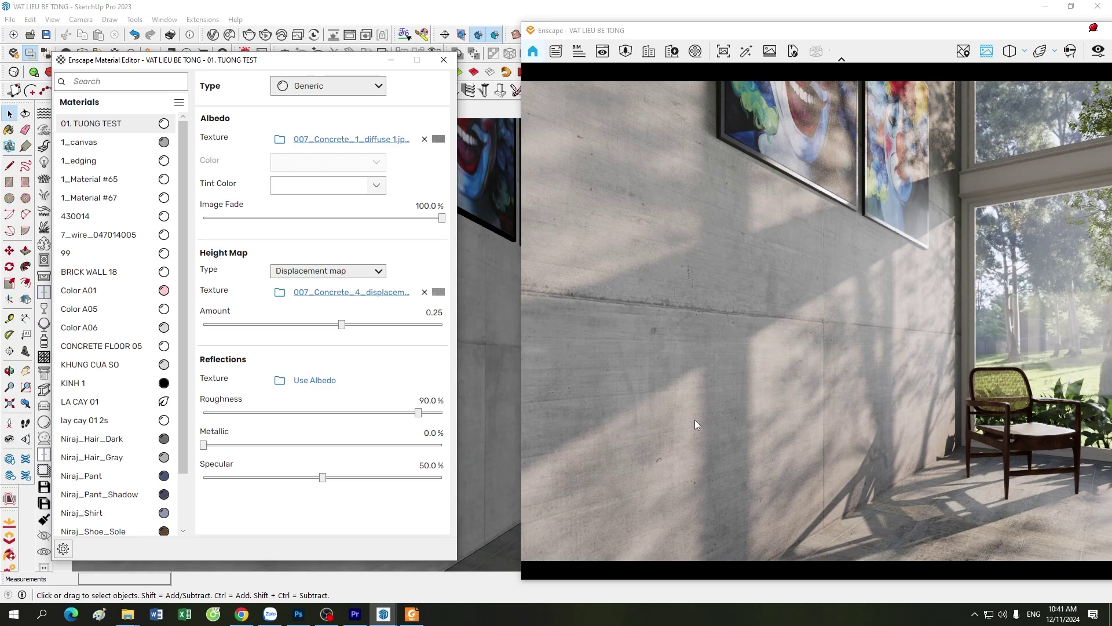
left_click(282, 385)
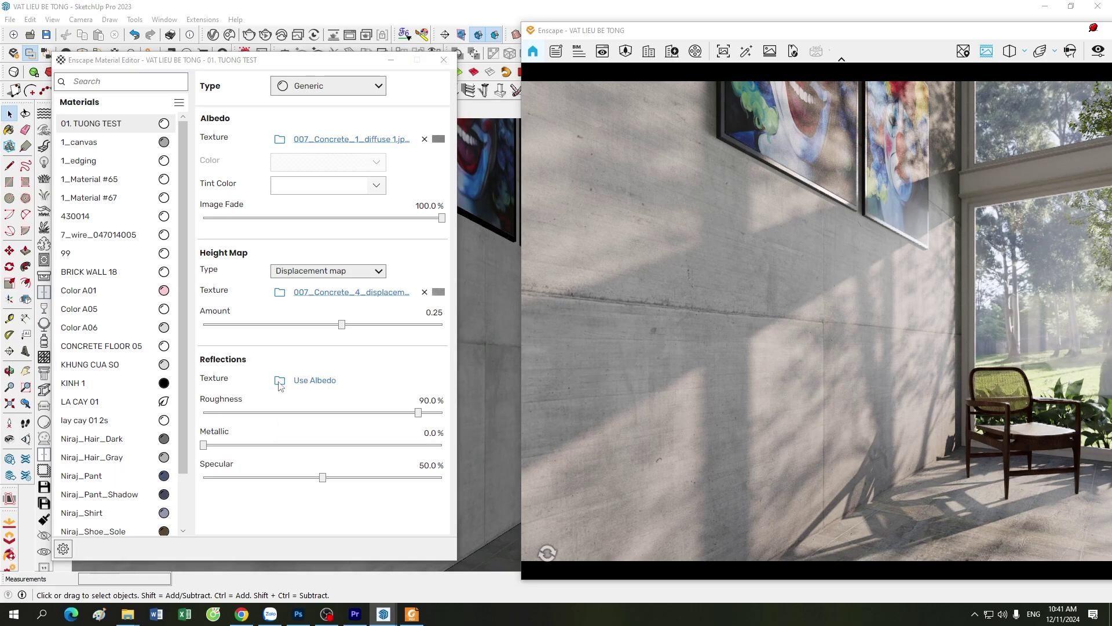
left_click_drag(610, 33, 671, 32)
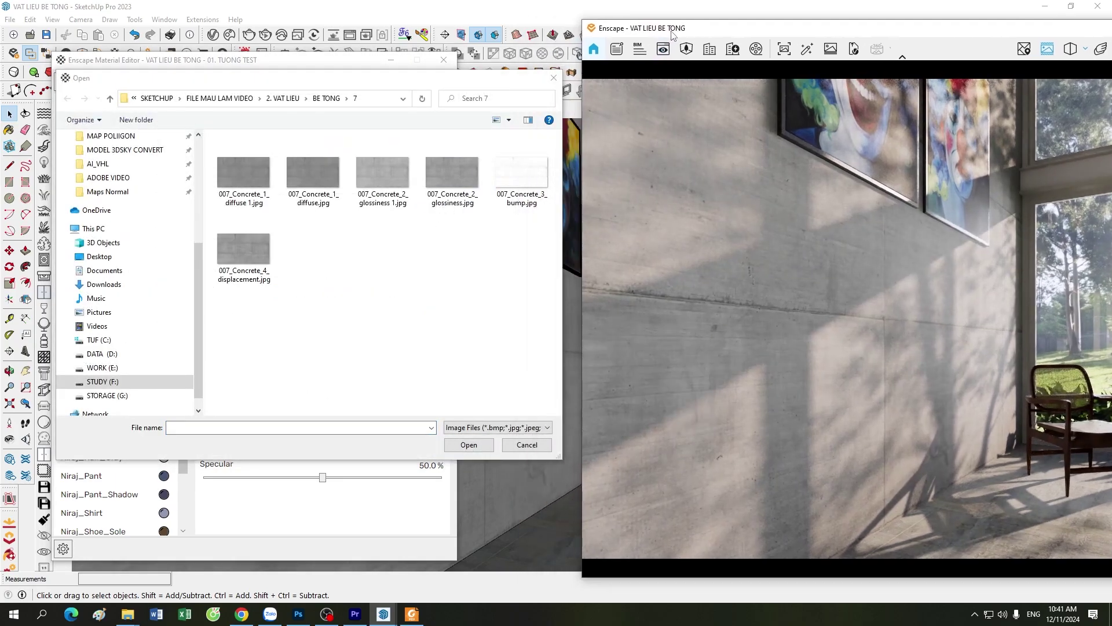
left_click(379, 182)
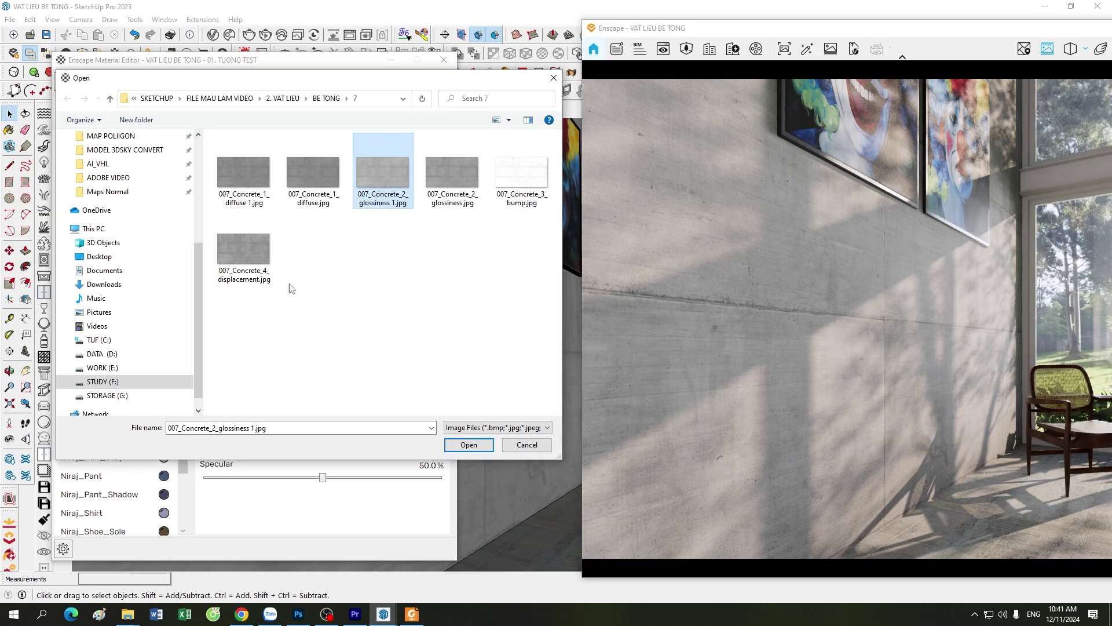
left_click(461, 446)
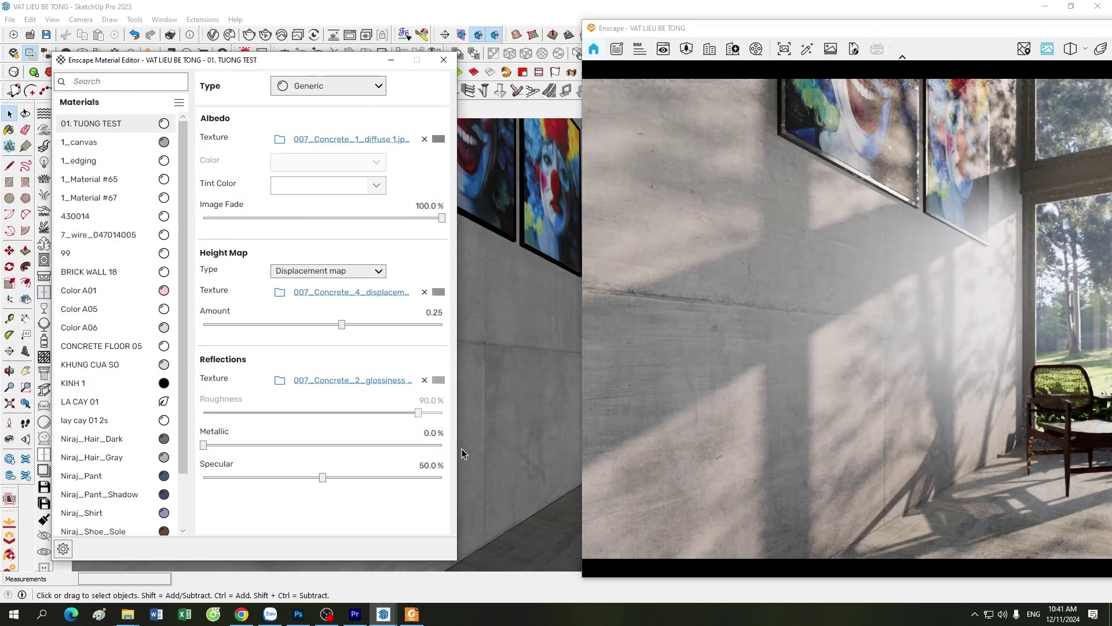
left_click_drag(699, 38, 623, 22)
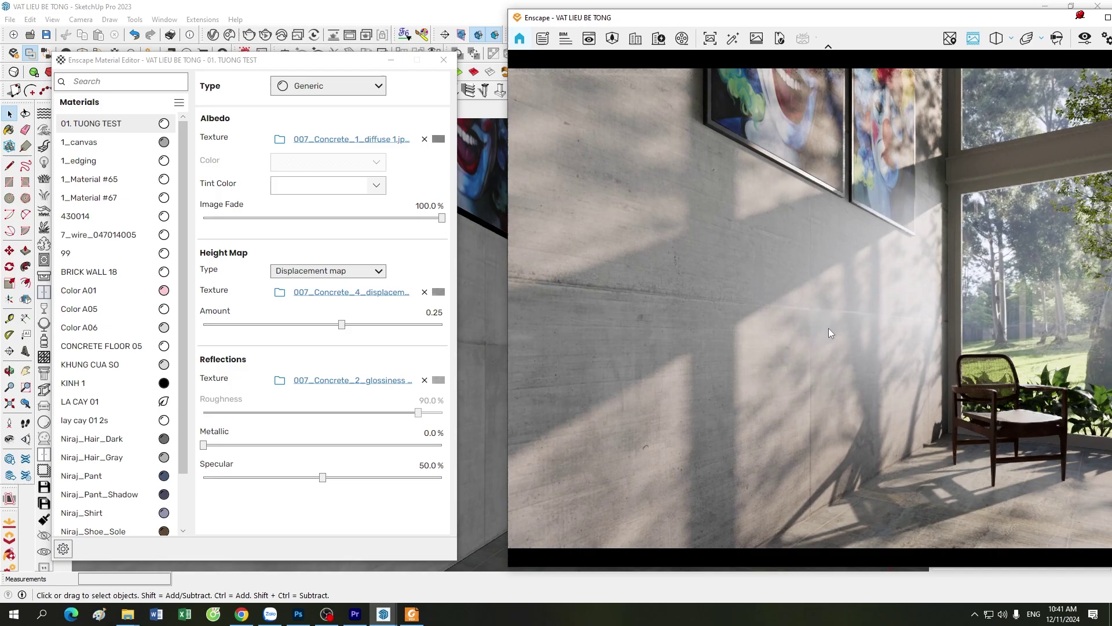
scroll(807, 394, "up", 5)
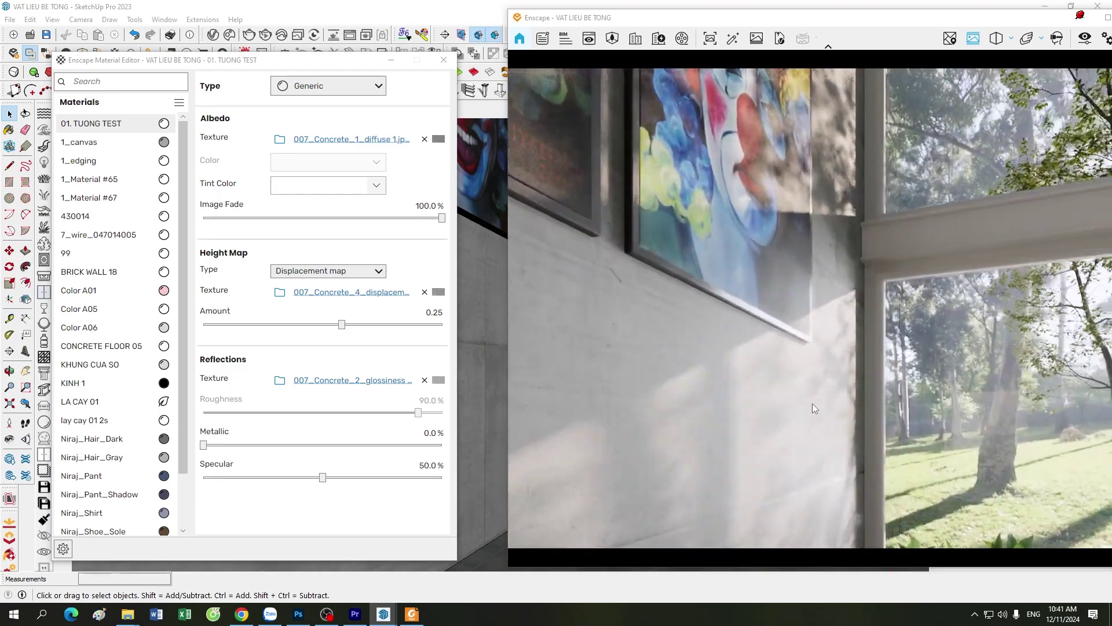
Step: Inspect the wall, then switch the render to Enscape scene 2 facing the clown paintings and chair
scroll(818, 412, "down", 5)
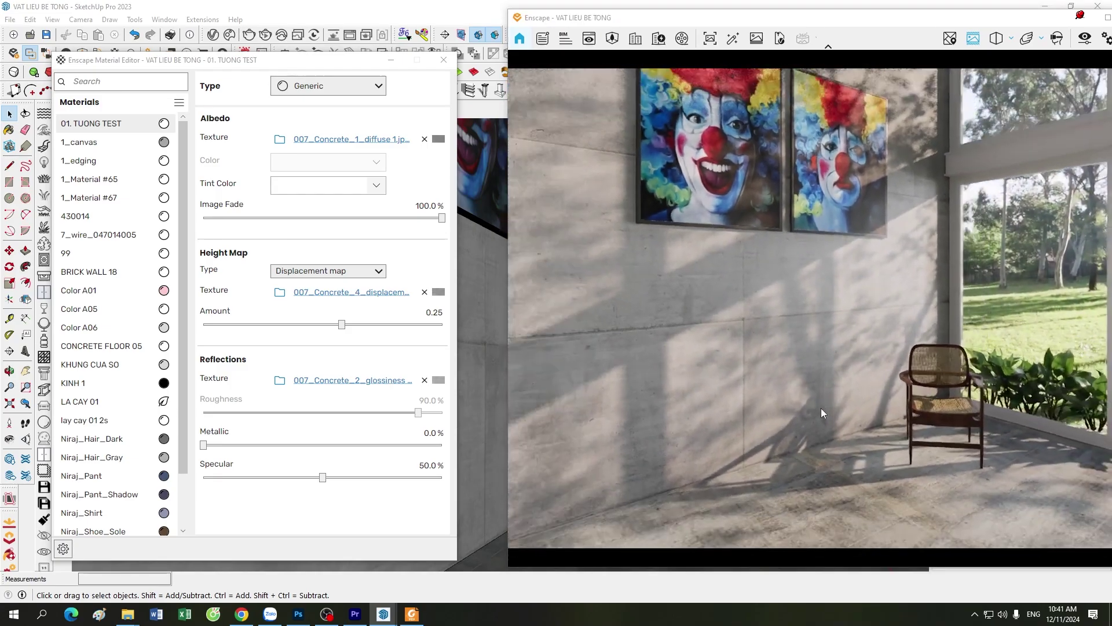
scroll(822, 408, "up", 3)
scroll(697, 419, "up", 3)
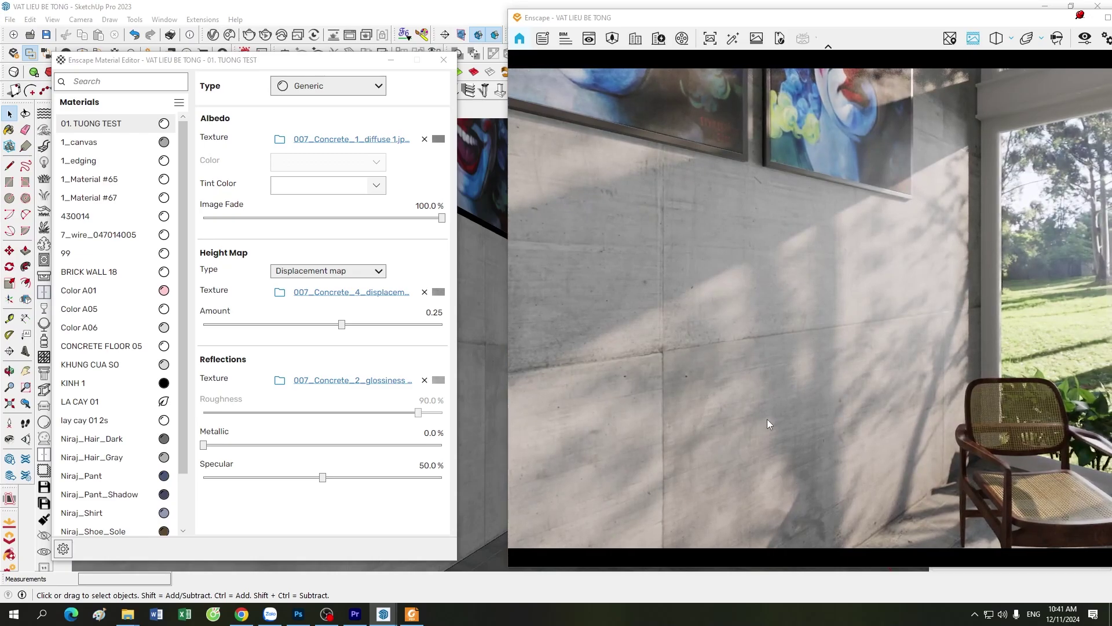
scroll(767, 418, "up", 3)
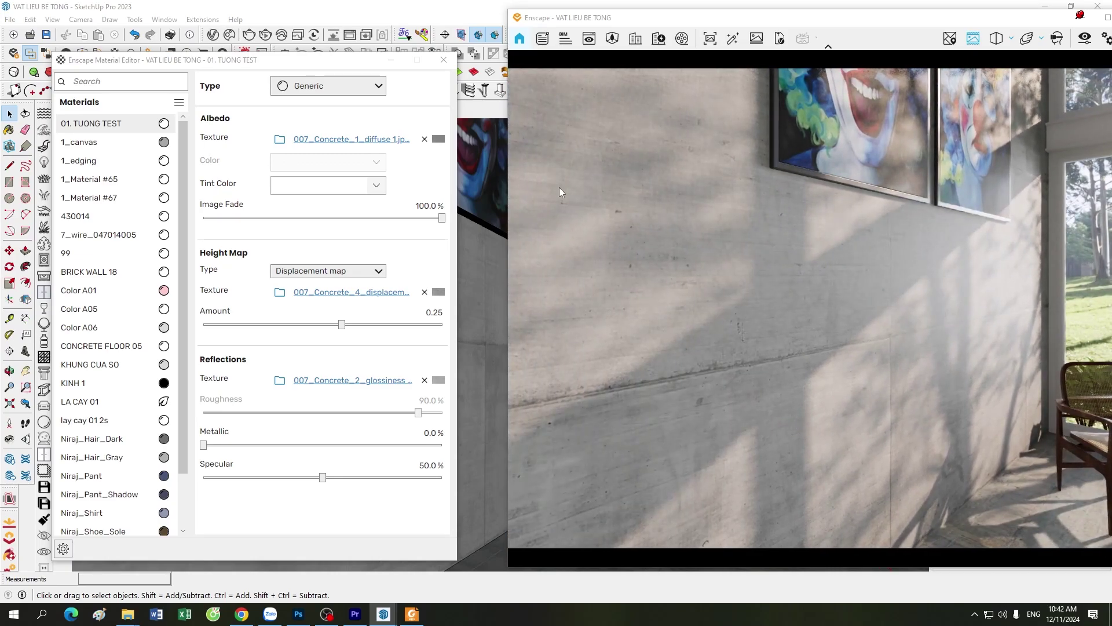
left_click_drag(334, 59, 338, 143)
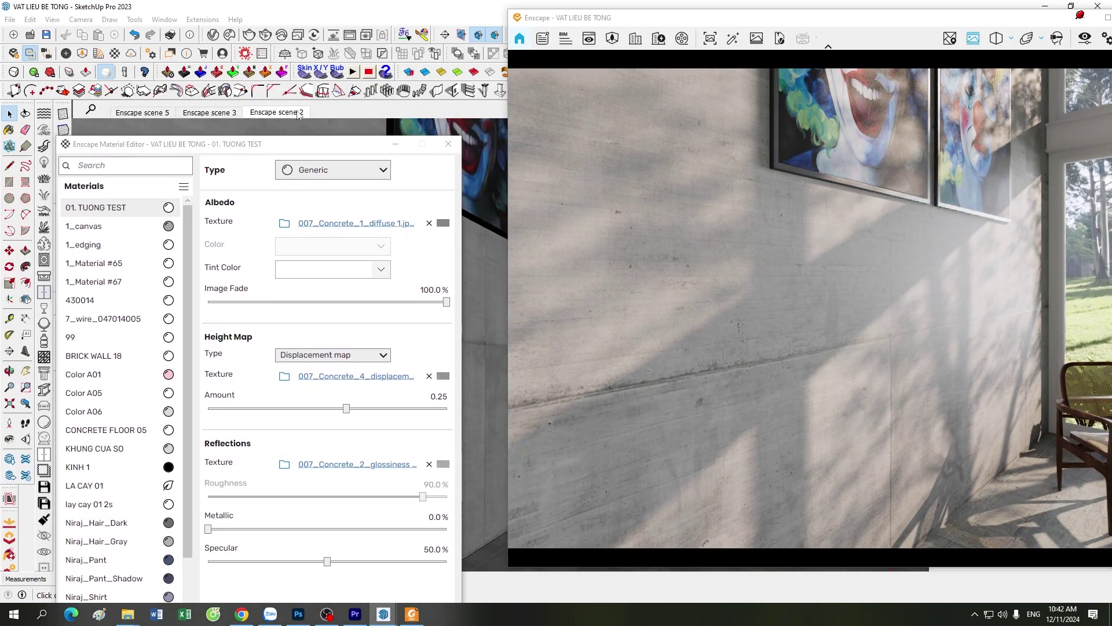
left_click(298, 113)
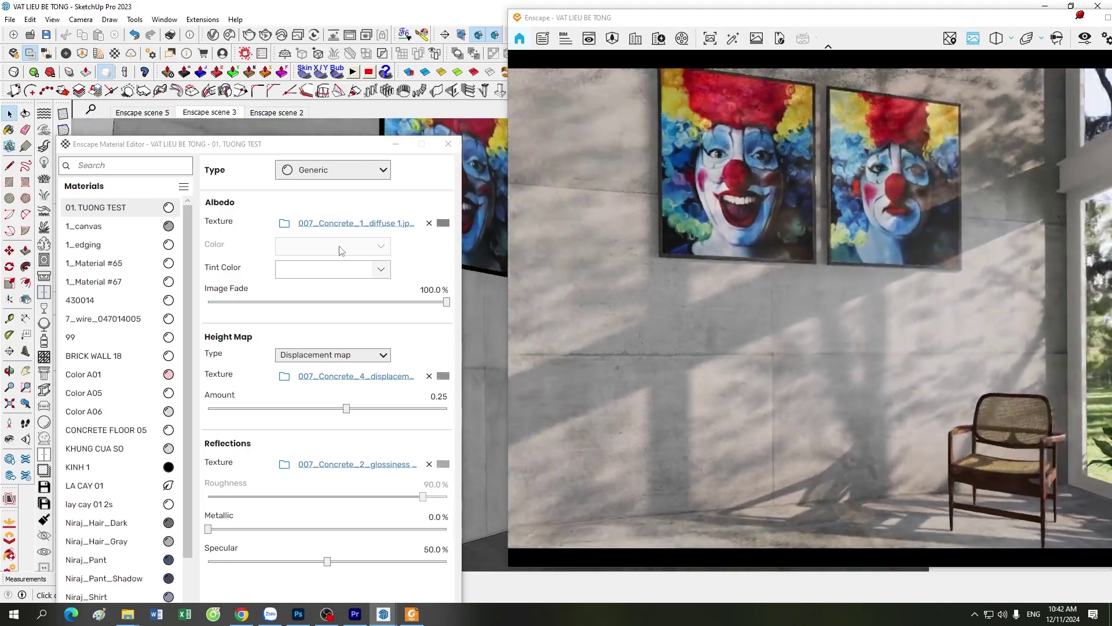
left_click_drag(340, 144, 344, 53)
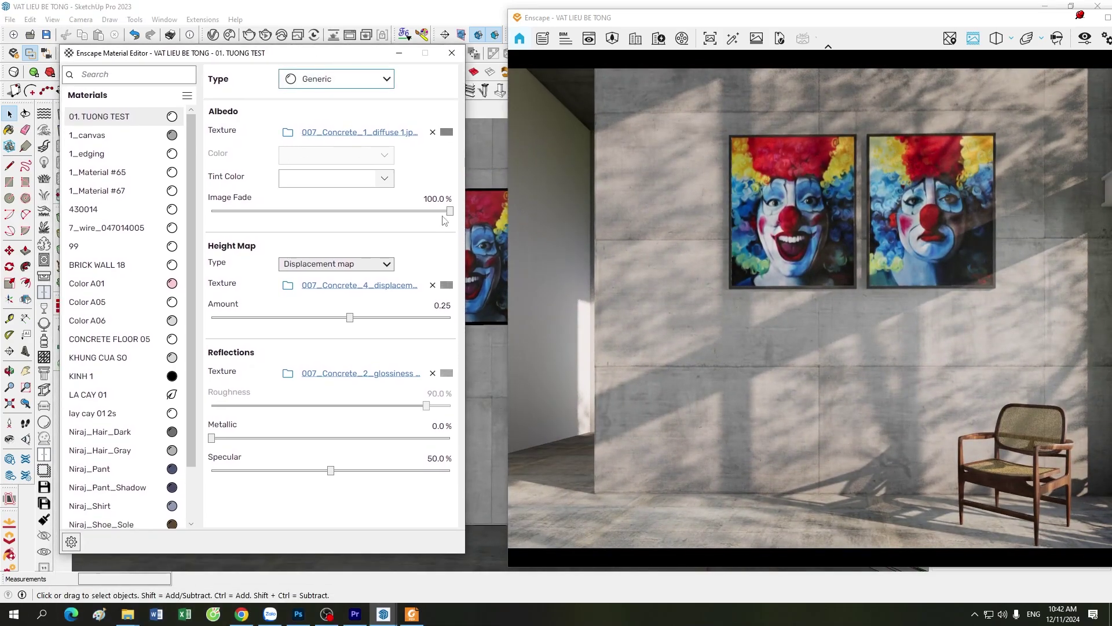
left_click_drag(556, 18, 527, 11)
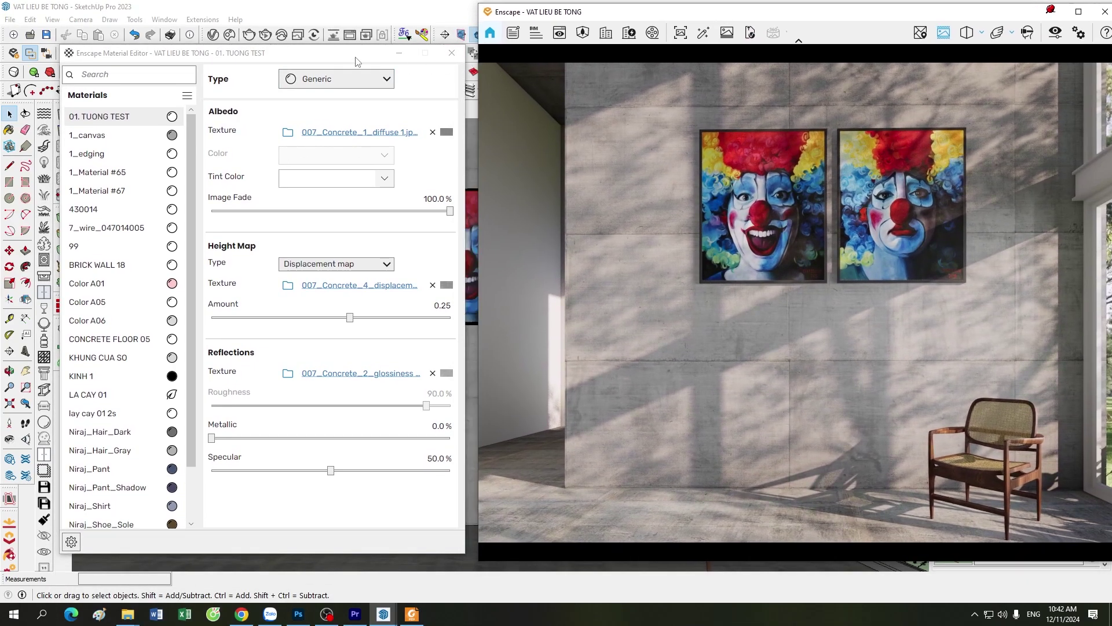
left_click_drag(355, 57, 300, 67)
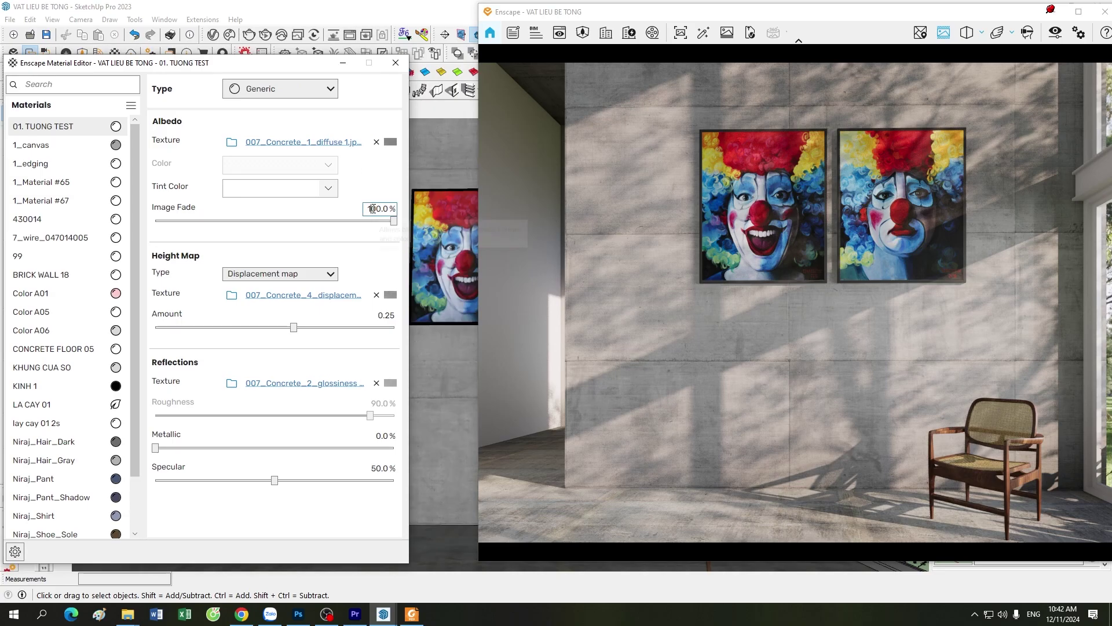
Step: Set the albedo Image Fade to 95% and bring the concrete texture PDF forward
scroll(374, 212, "down", 1)
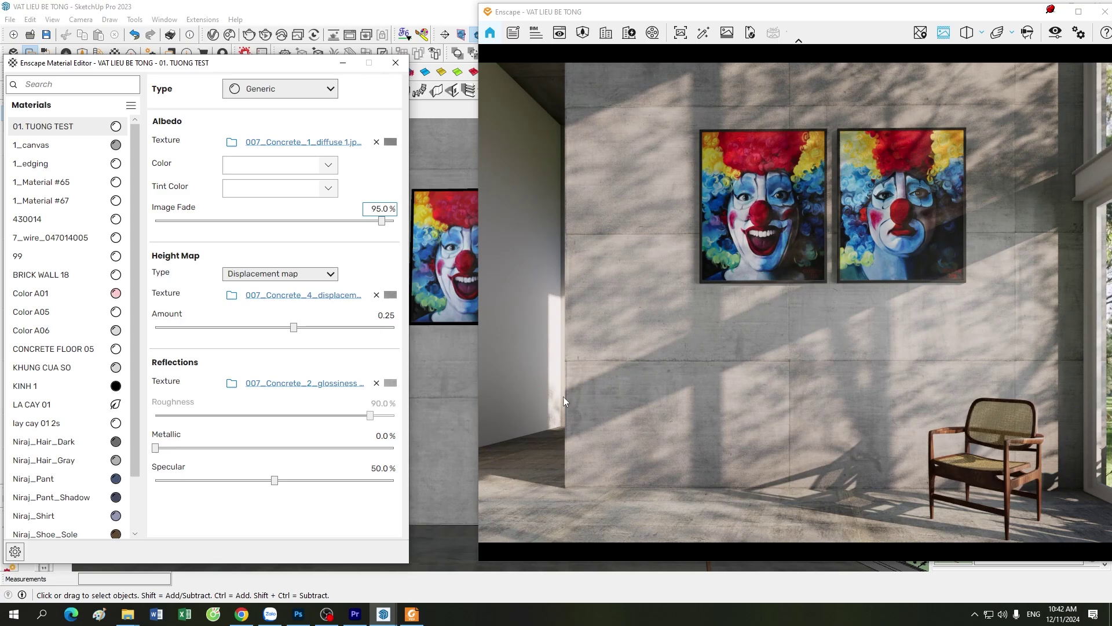
key("Down")
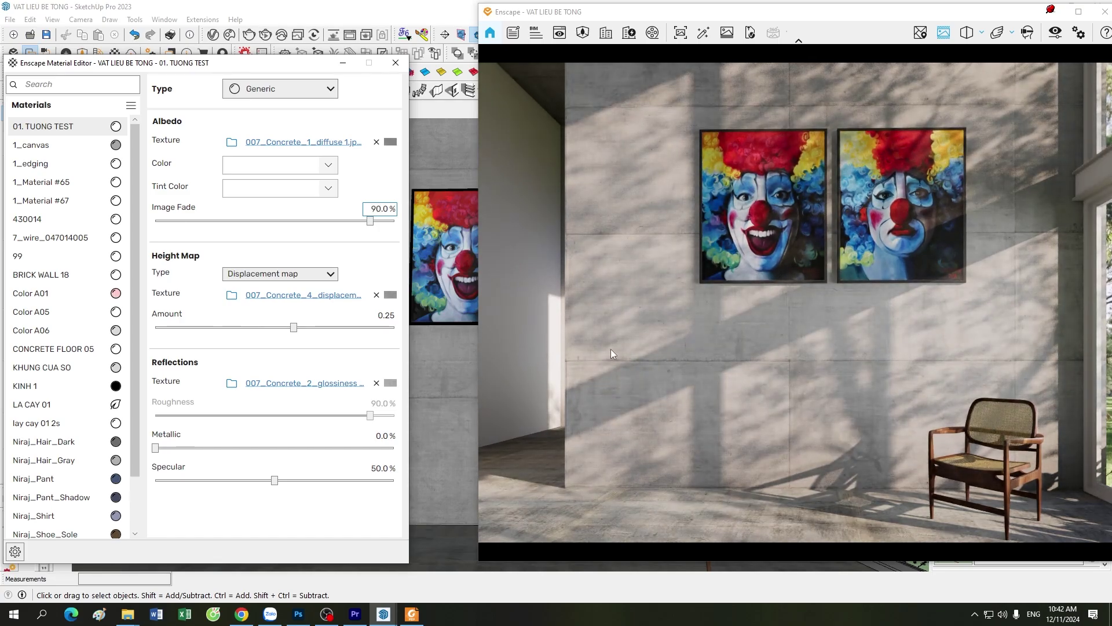
left_click(343, 63)
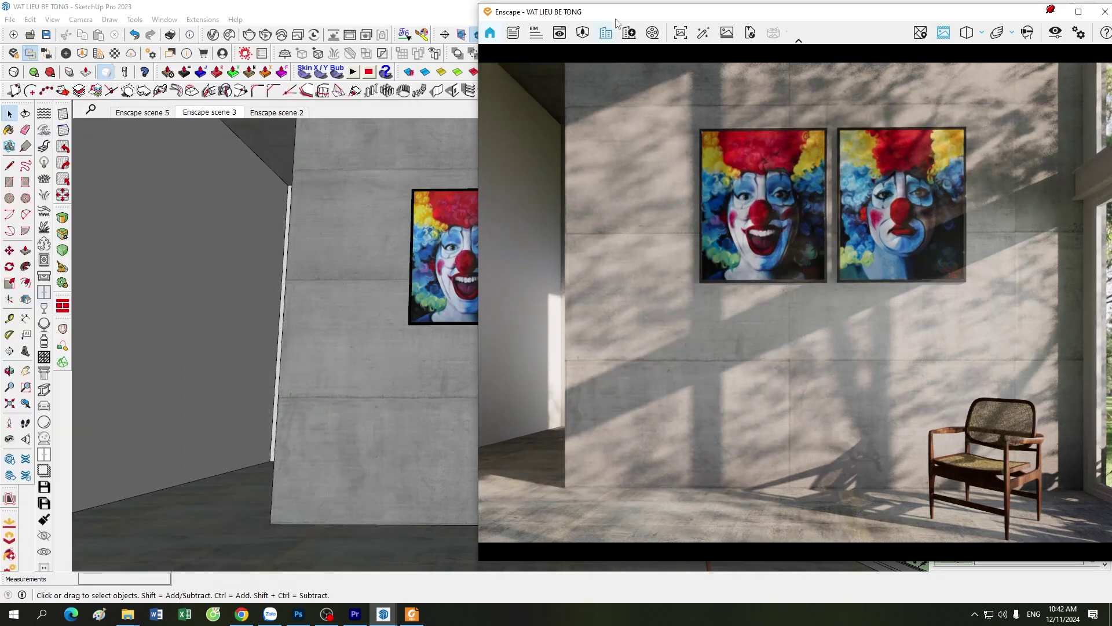
left_click_drag(619, 18, 585, 28)
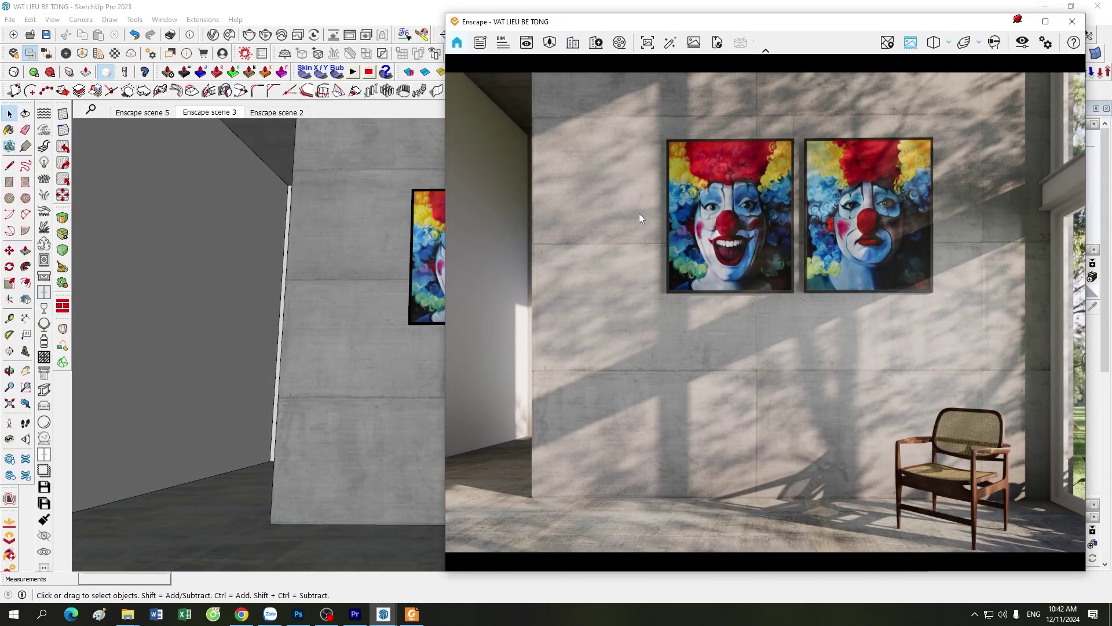
left_click(115, 53)
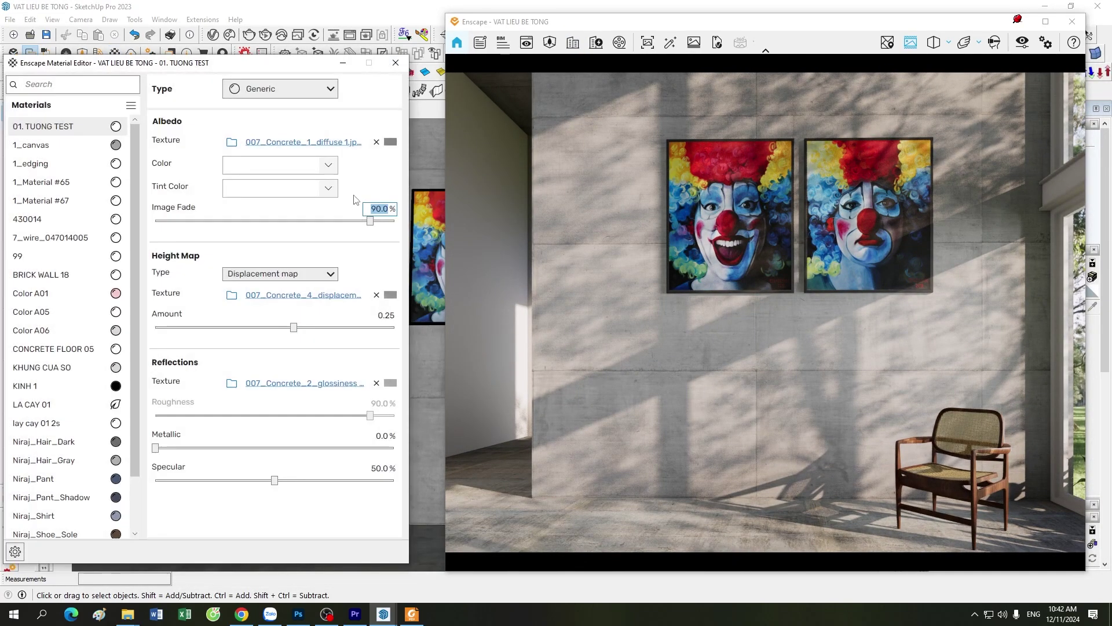
type("95")
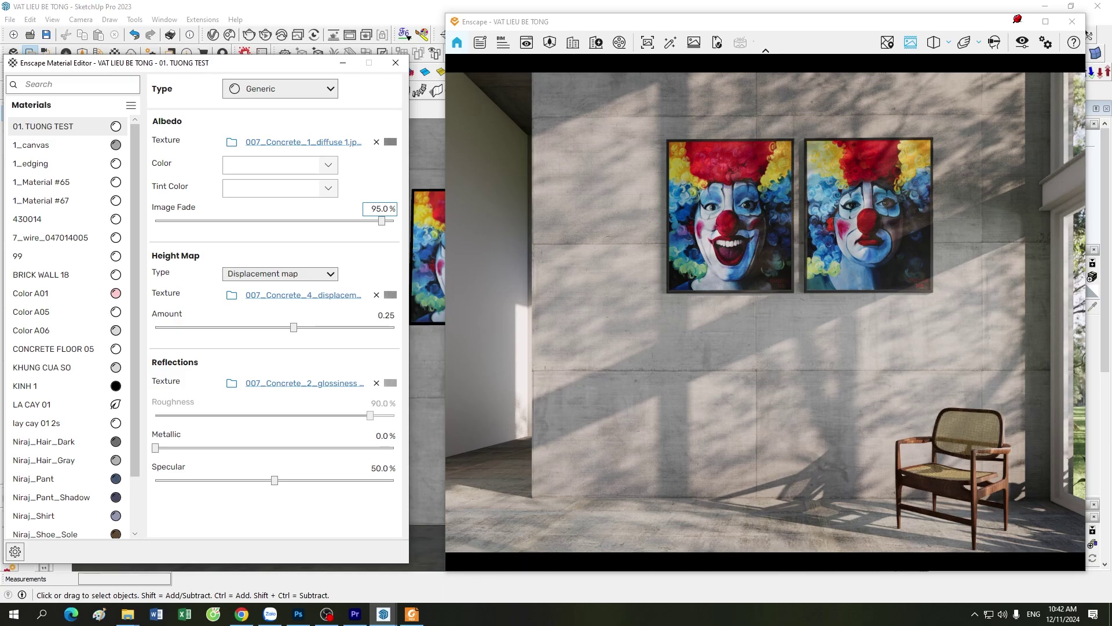
left_click(412, 613)
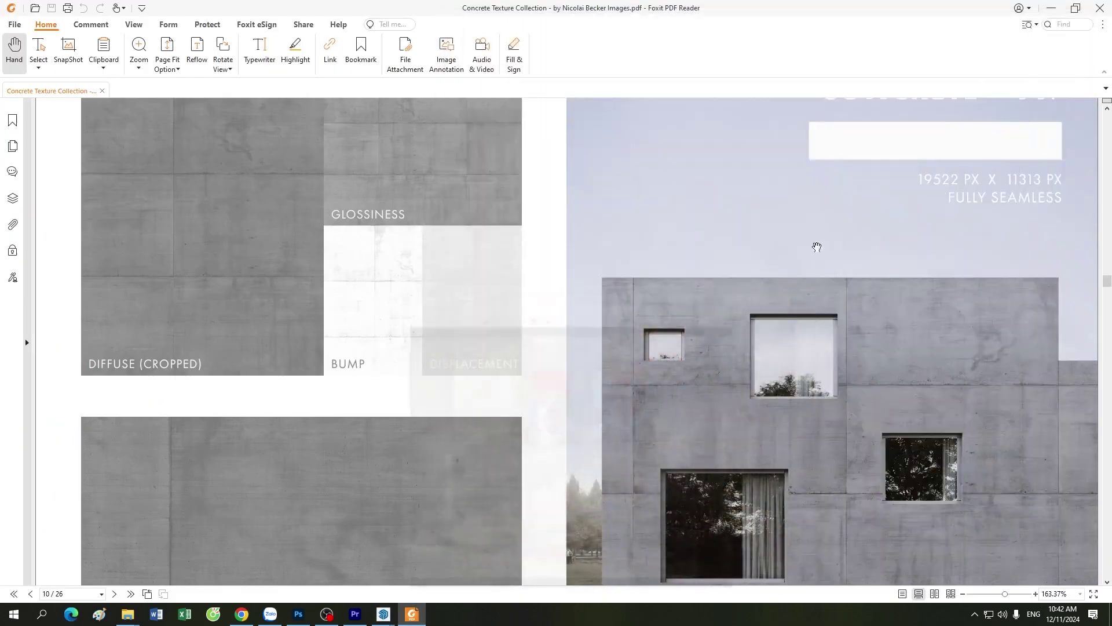
Step: Browse the Concrete 007 reference photos in the PDF, then bring the Enscape render back
scroll(786, 357, "up", 2)
scroll(665, 306, "down", 5)
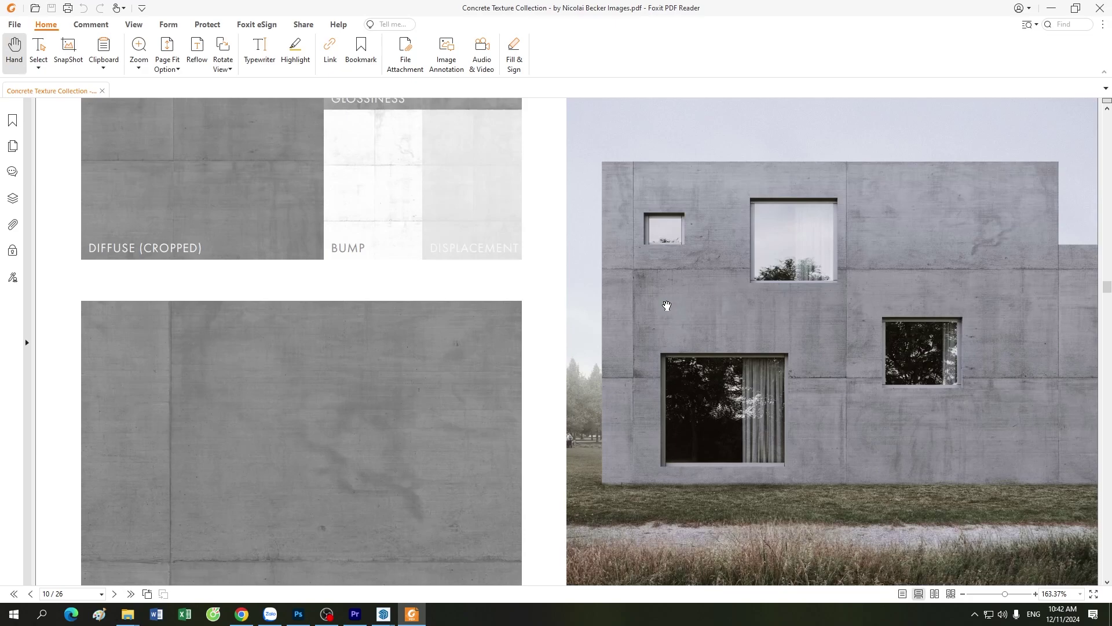
scroll(666, 305, "down", 5)
scroll(672, 305, "down", 2)
scroll(671, 306, "down", 5)
scroll(532, 281, "up", 3)
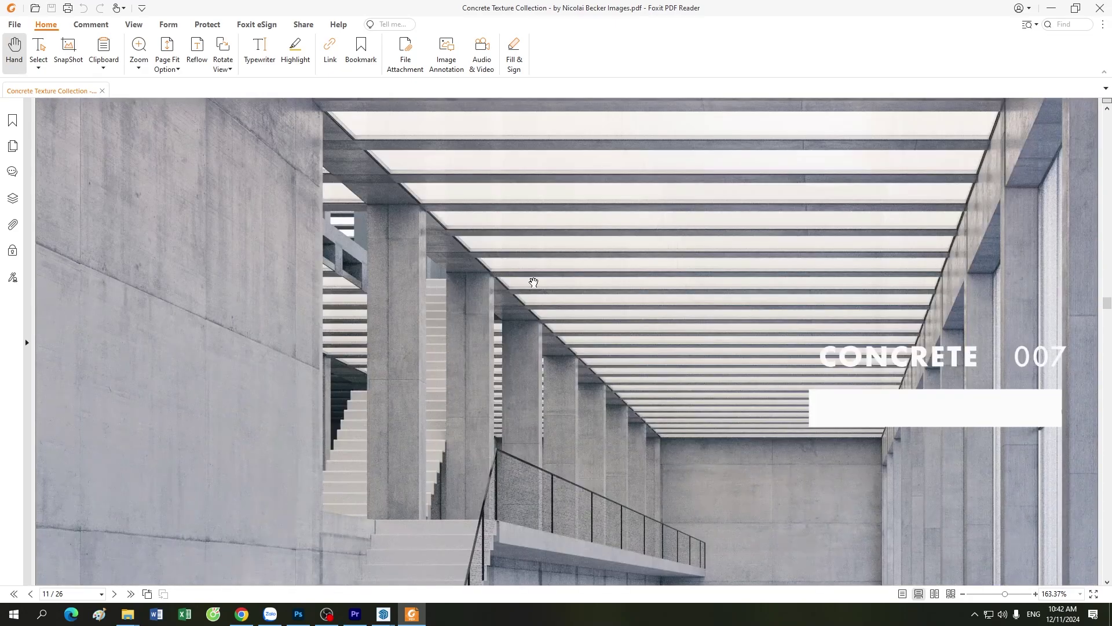
scroll(531, 280, "up", 1)
scroll(557, 363, "down", 3)
scroll(275, 361, "up", 4)
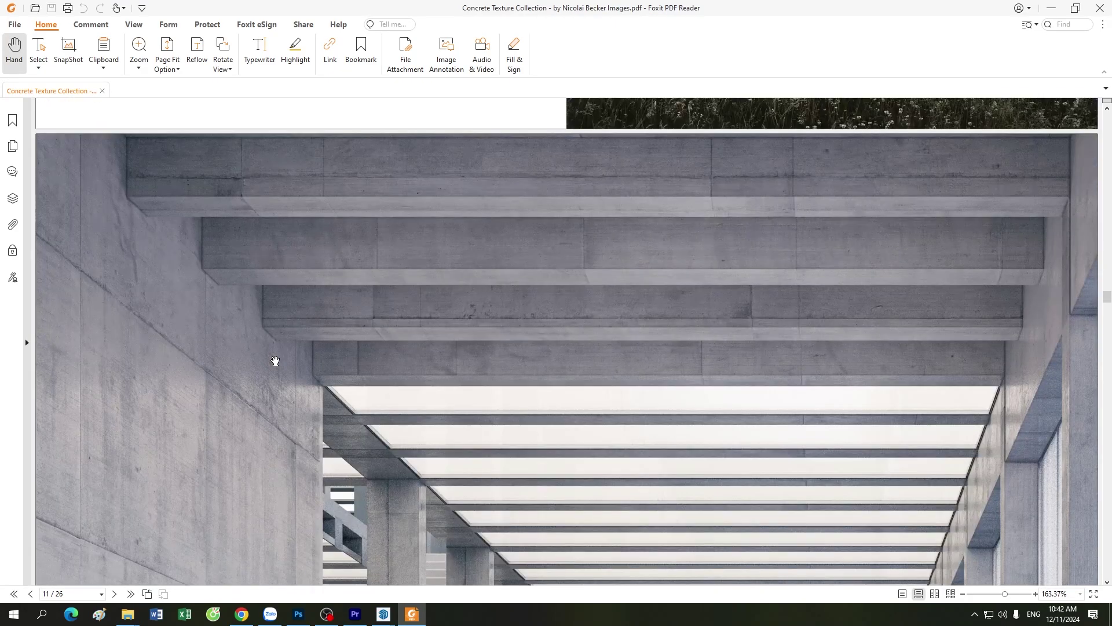
scroll(274, 360, "down", 1)
scroll(274, 360, "up", 2)
scroll(458, 374, "down", 2)
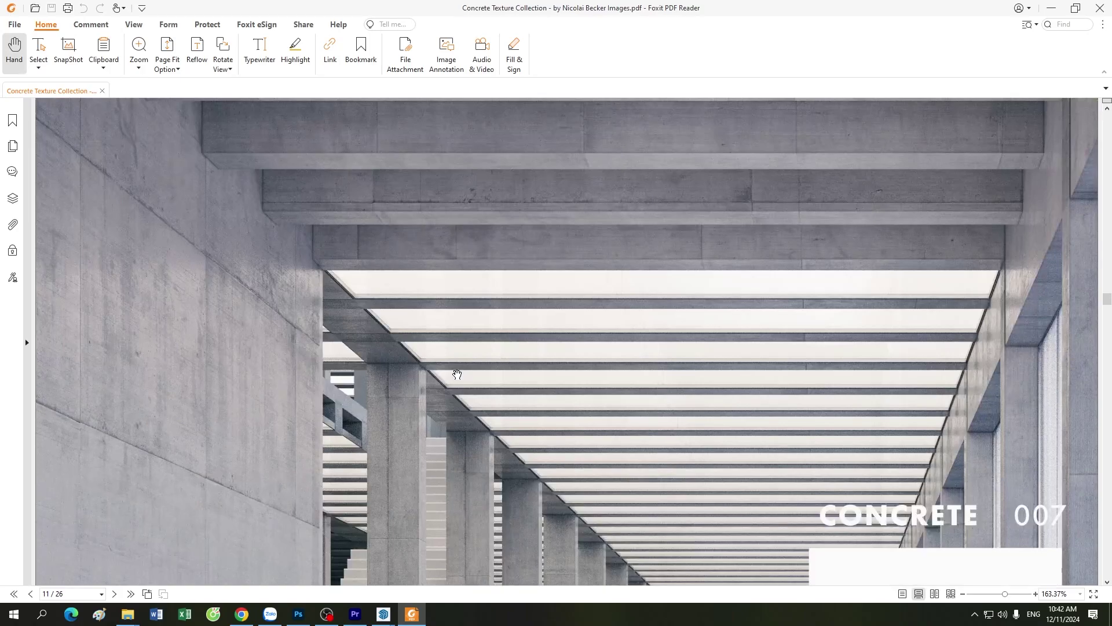
scroll(457, 374, "down", 2)
scroll(458, 374, "down", 3)
scroll(457, 375, "up", 2)
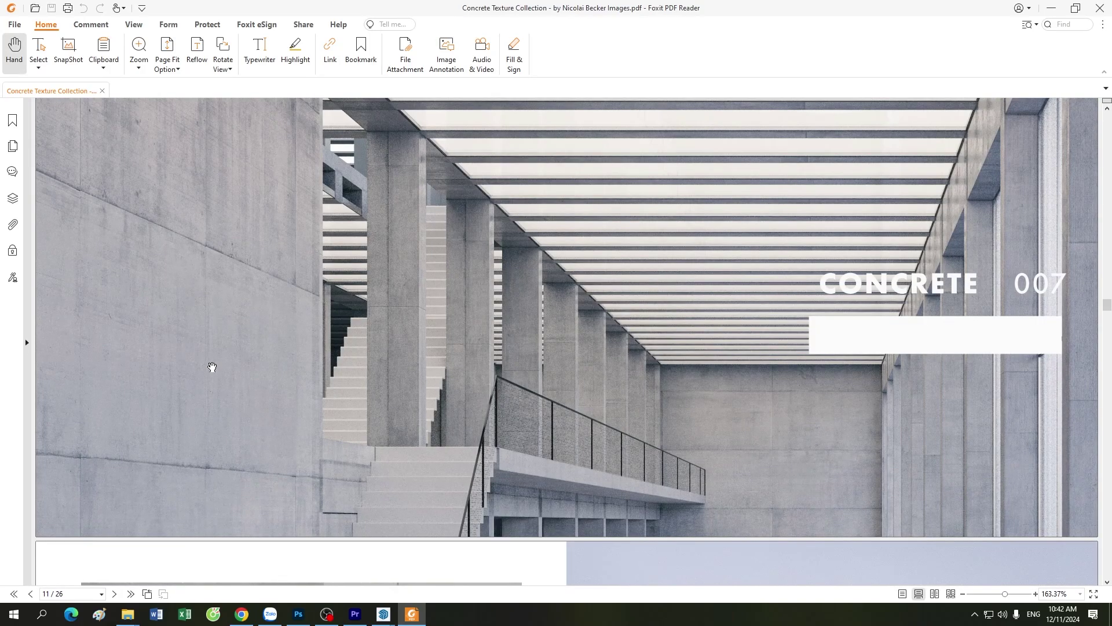
scroll(459, 372, "up", 4)
scroll(717, 249, "down", 2)
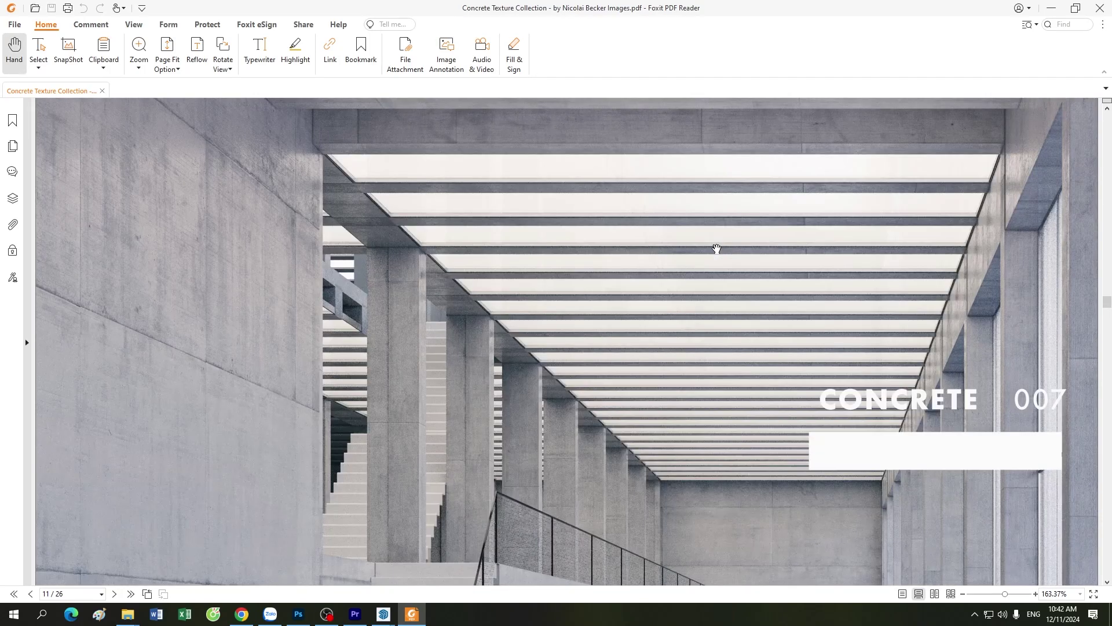
scroll(717, 249, "down", 2)
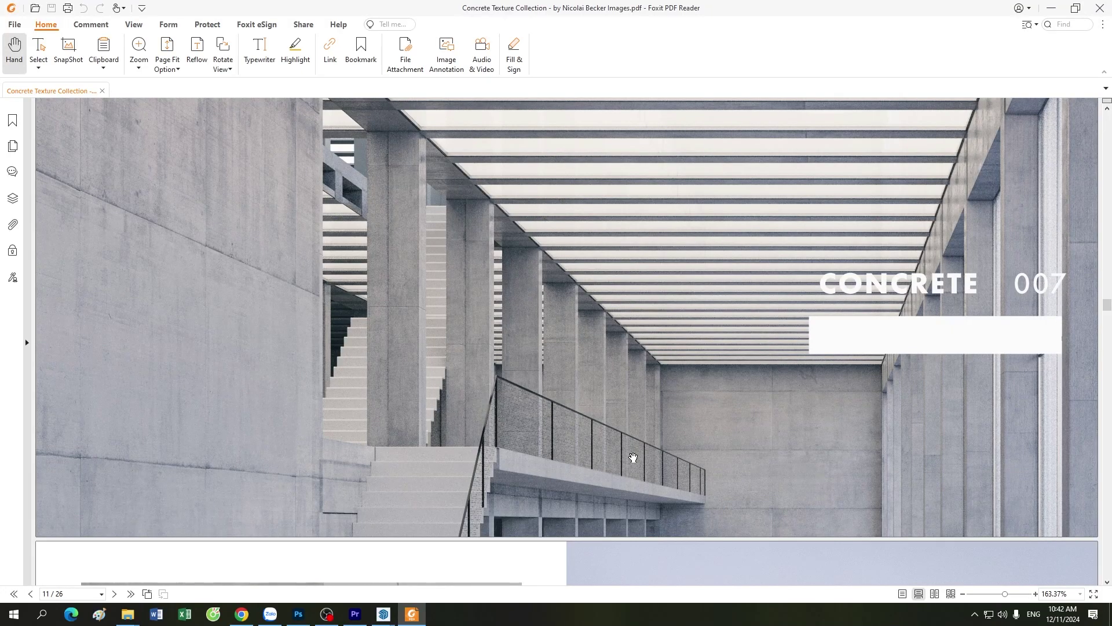
scroll(633, 458, "up", 3)
scroll(633, 458, "down", 3)
scroll(633, 458, "up", 3)
scroll(633, 458, "up", 1)
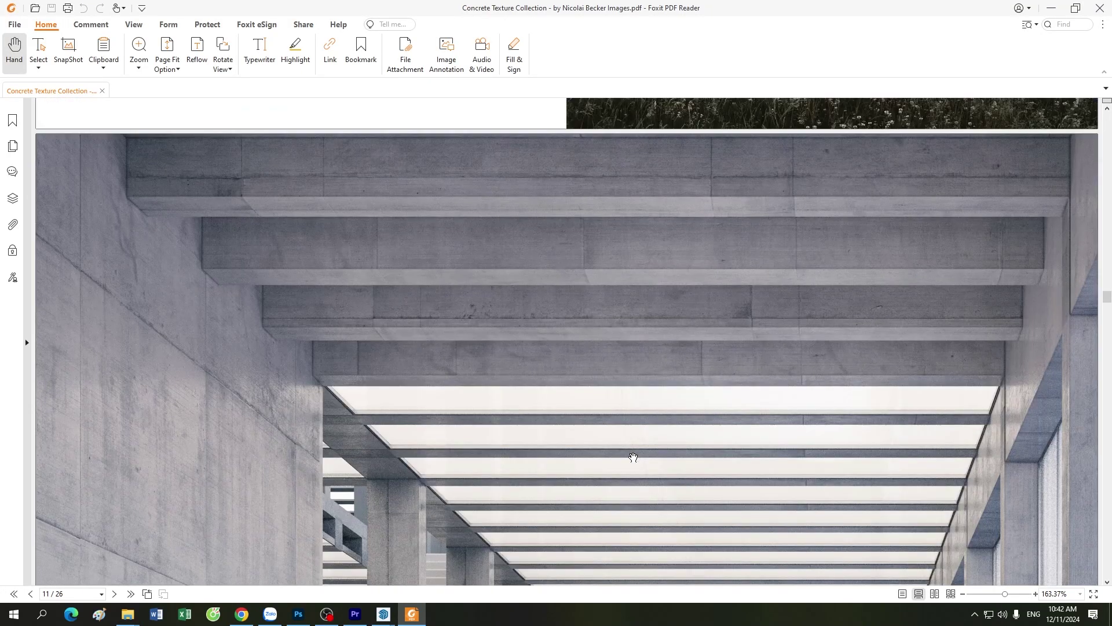
scroll(634, 458, "up", 3)
scroll(634, 458, "up", 4)
scroll(633, 457, "up", 2)
scroll(633, 457, "up", 1)
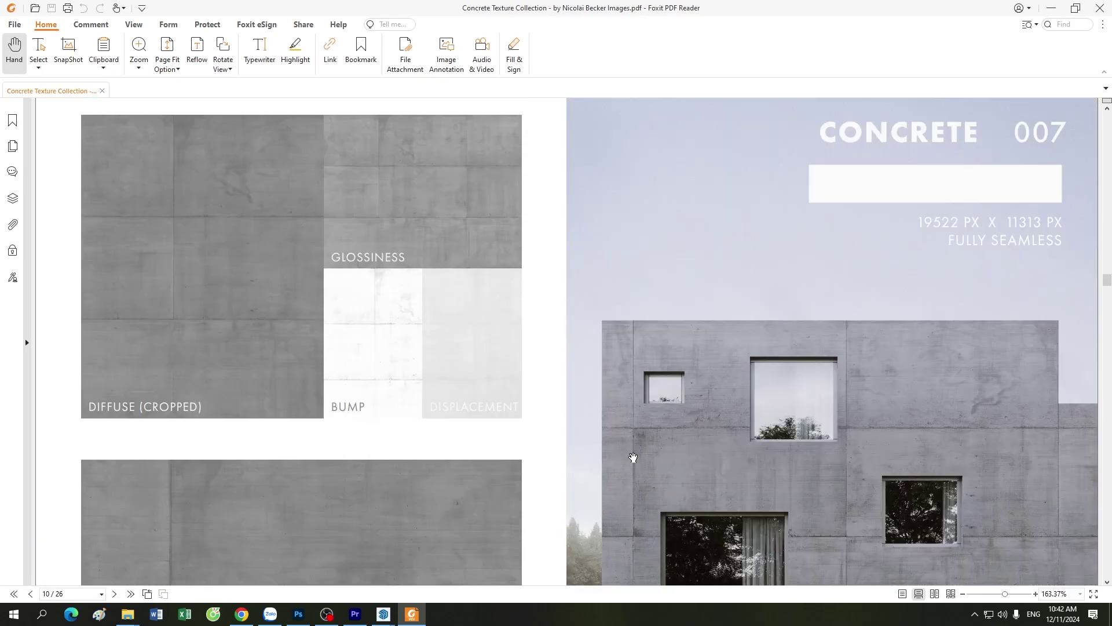
scroll(633, 458, "down", 4)
scroll(633, 458, "down", 5)
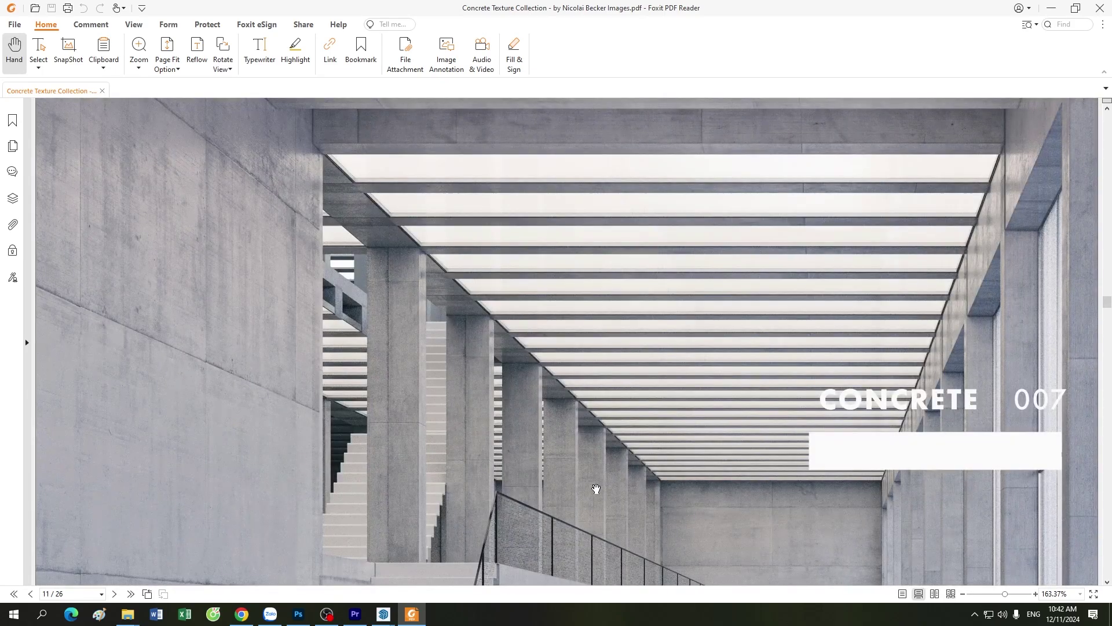
mouse_move(384, 614)
left_click(415, 565)
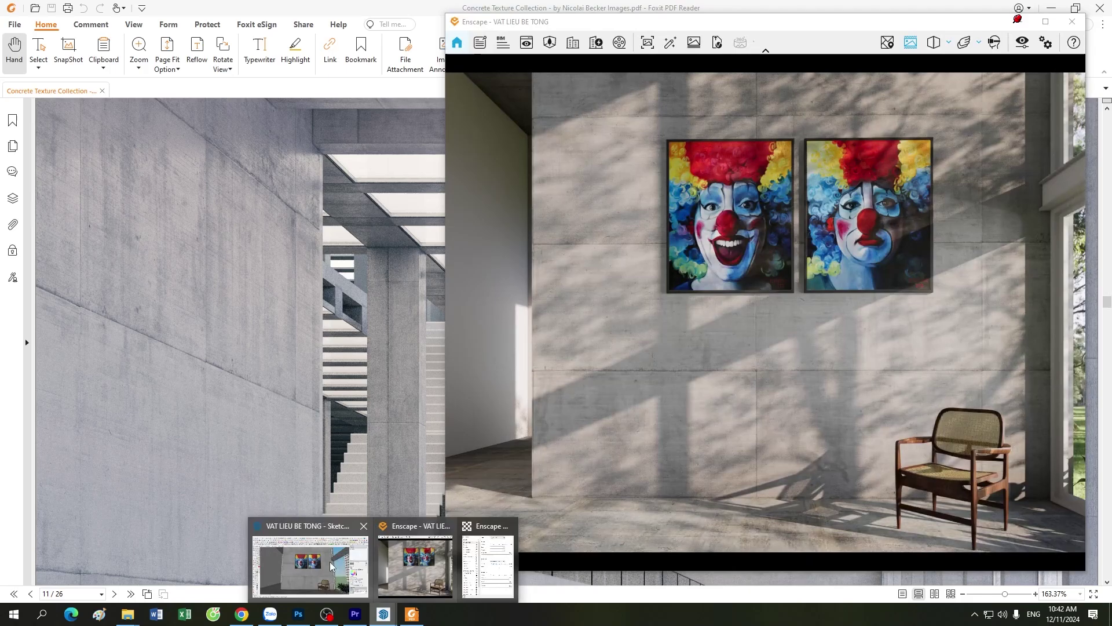
Step: Load 006_Concrete_1_diffuse as the 01. TUONG TEST albedo, then return to the PDF
left_click(489, 565)
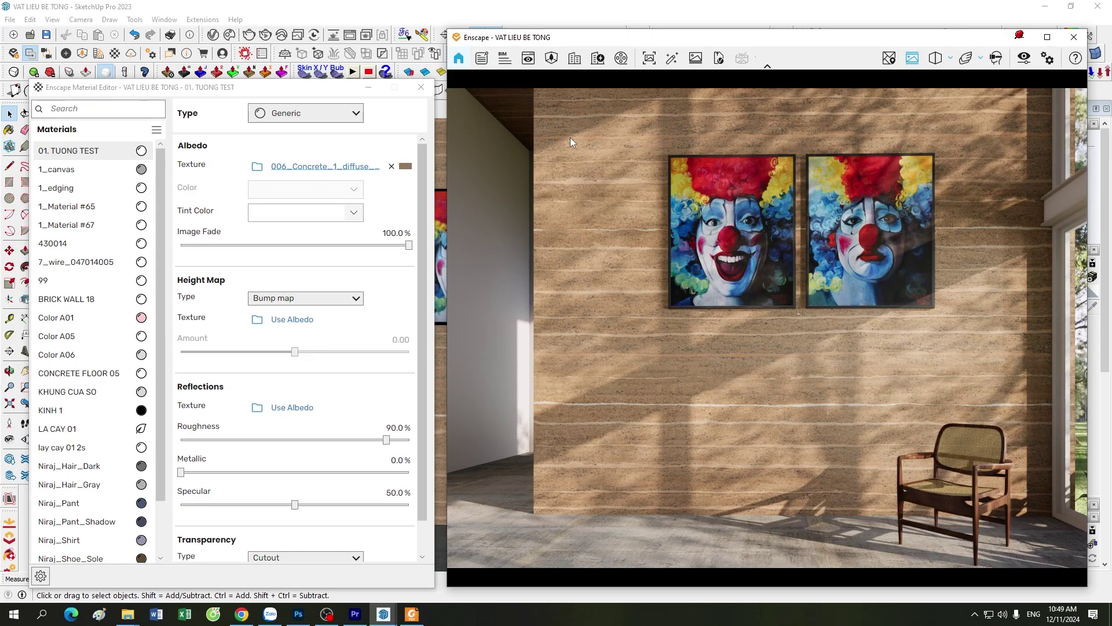
left_click(412, 614)
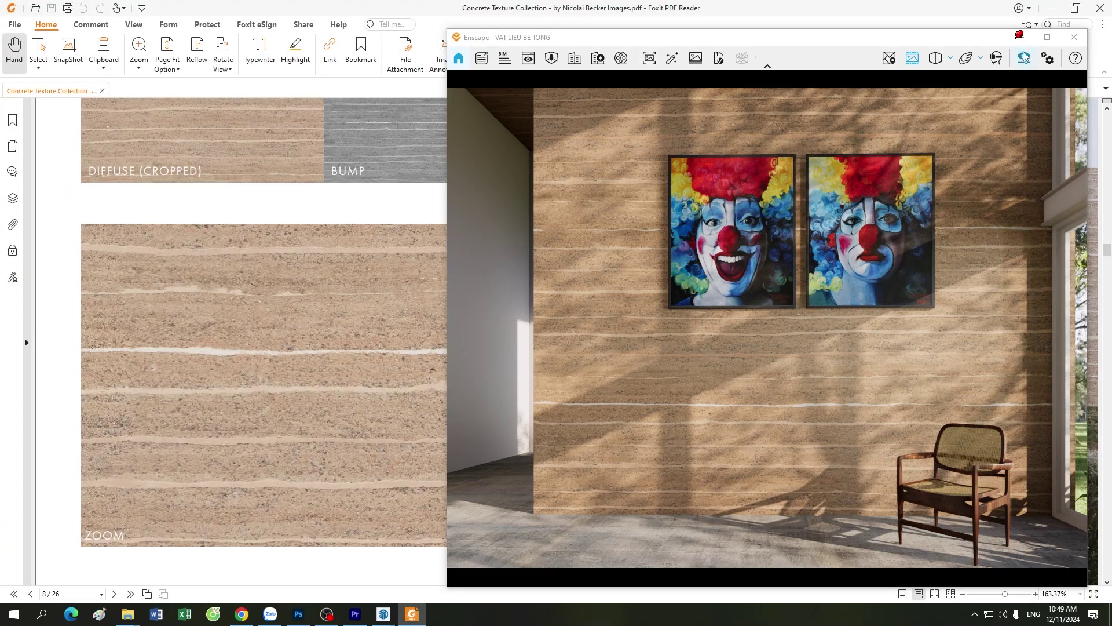
Step: Scroll the PDF to the Concrete 006 maps page, then open the 006 texture folder
left_click(1020, 37)
scroll(479, 312, "up", 4)
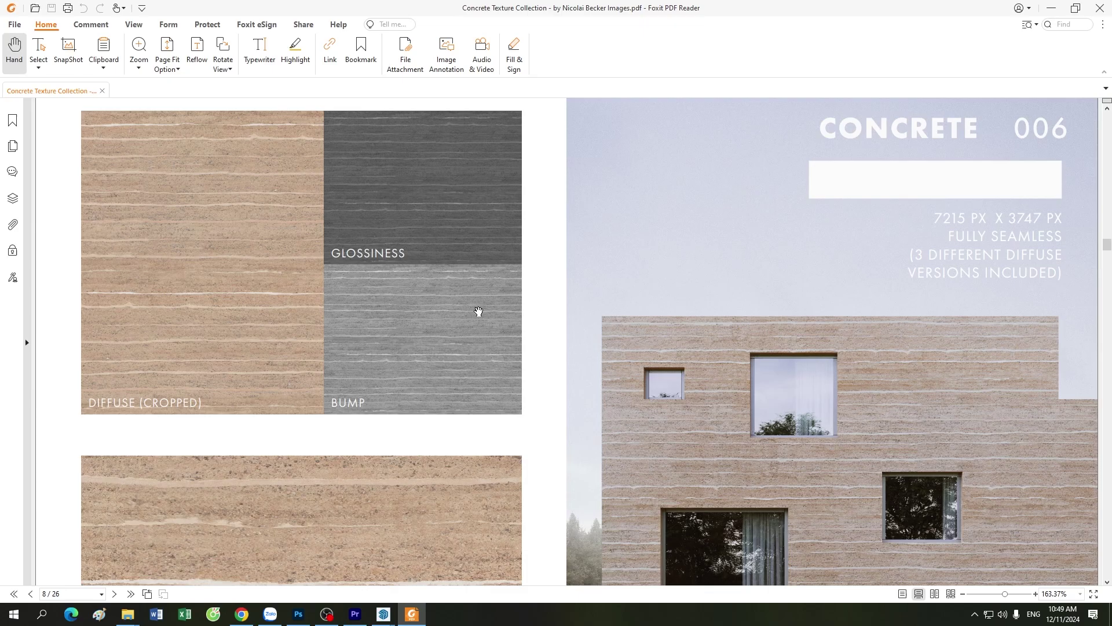
scroll(479, 312, "down", 2)
scroll(478, 312, "down", 3)
scroll(479, 312, "up", 3)
scroll(479, 312, "up", 2)
scroll(479, 312, "up", 2)
scroll(479, 311, "down", 4)
scroll(479, 312, "up", 2)
scroll(479, 312, "down", 2)
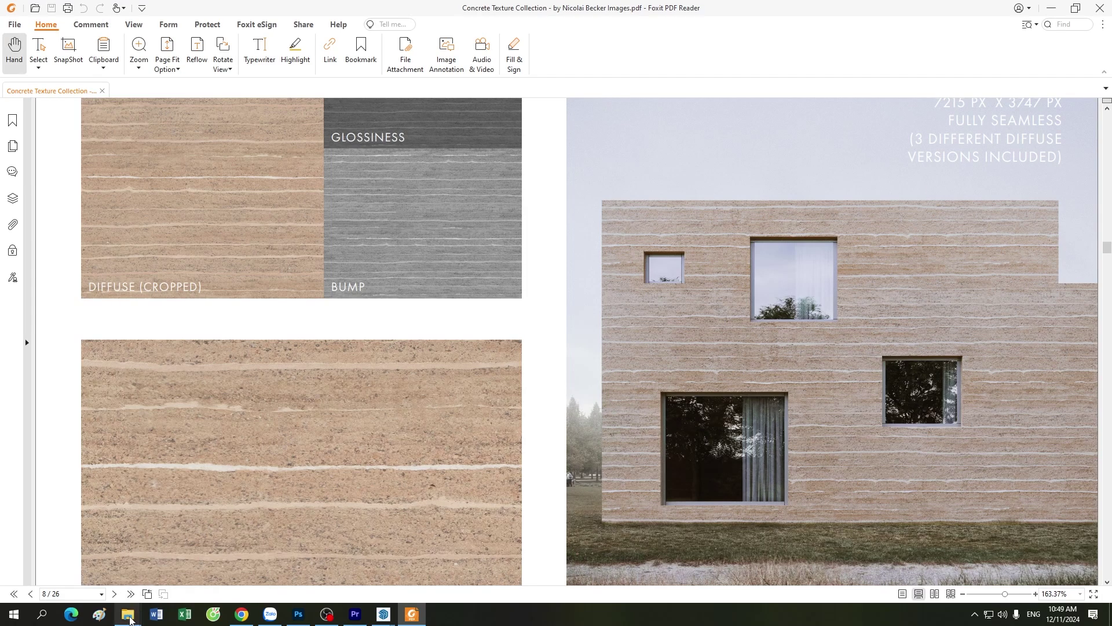
left_click(89, 566)
mouse_move(383, 615)
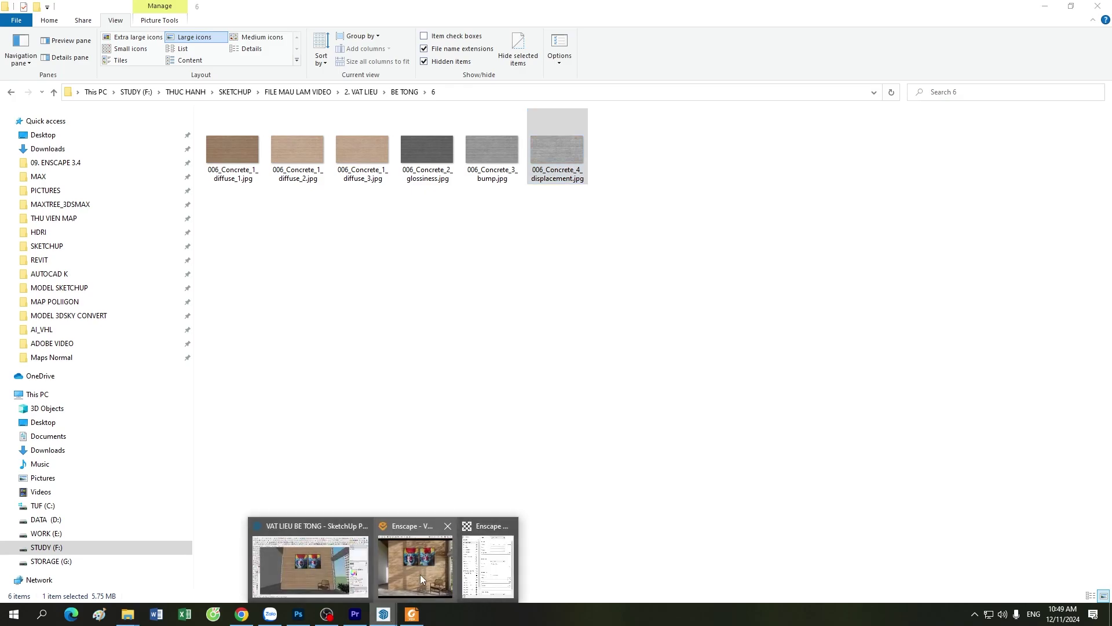
Step: Check folder 6's six 006 concrete textures, then bring the Enscape render back over the PDF
left_click(385, 617)
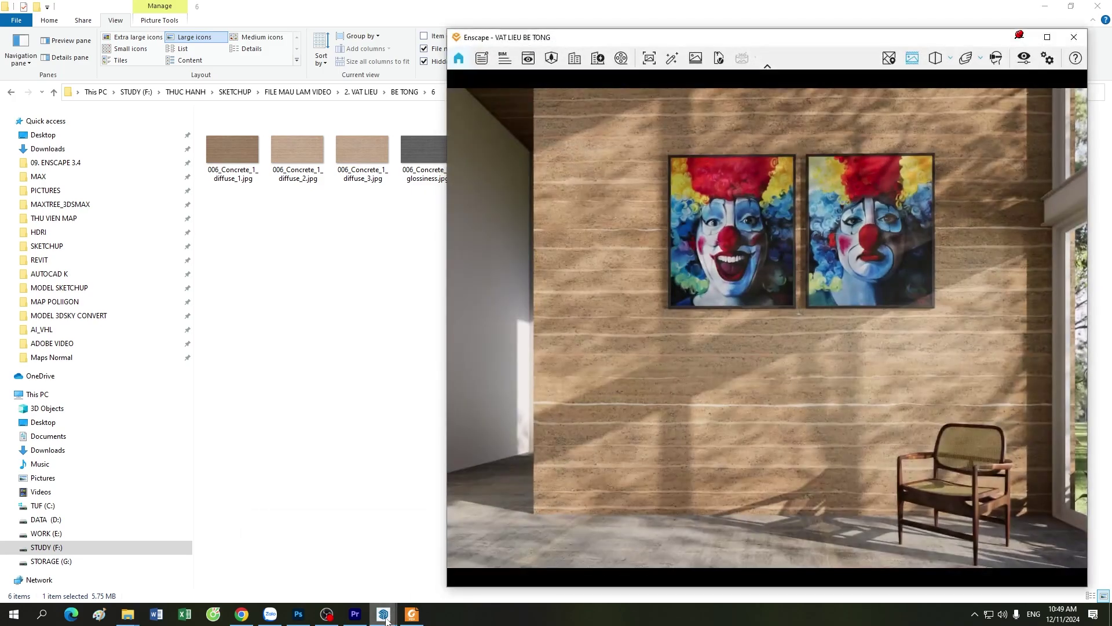
left_click(1020, 37)
left_click(384, 614)
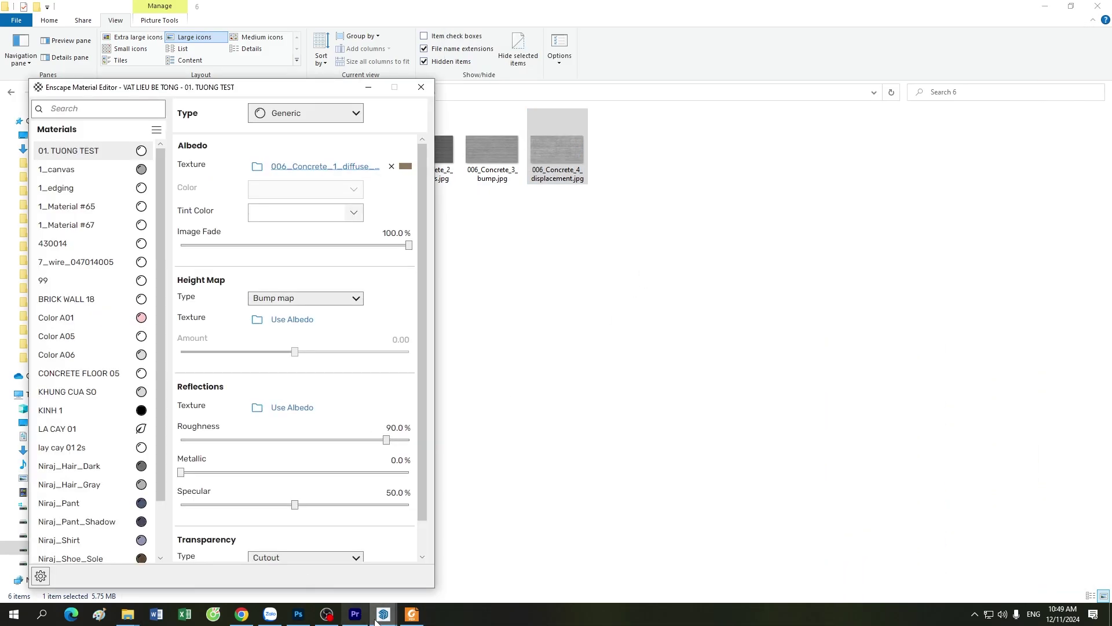
left_click(398, 583)
Step: View the Concrete 006 rammed-earth interior photo on PDF page 9, then restore the Enscape render
left_click(411, 614)
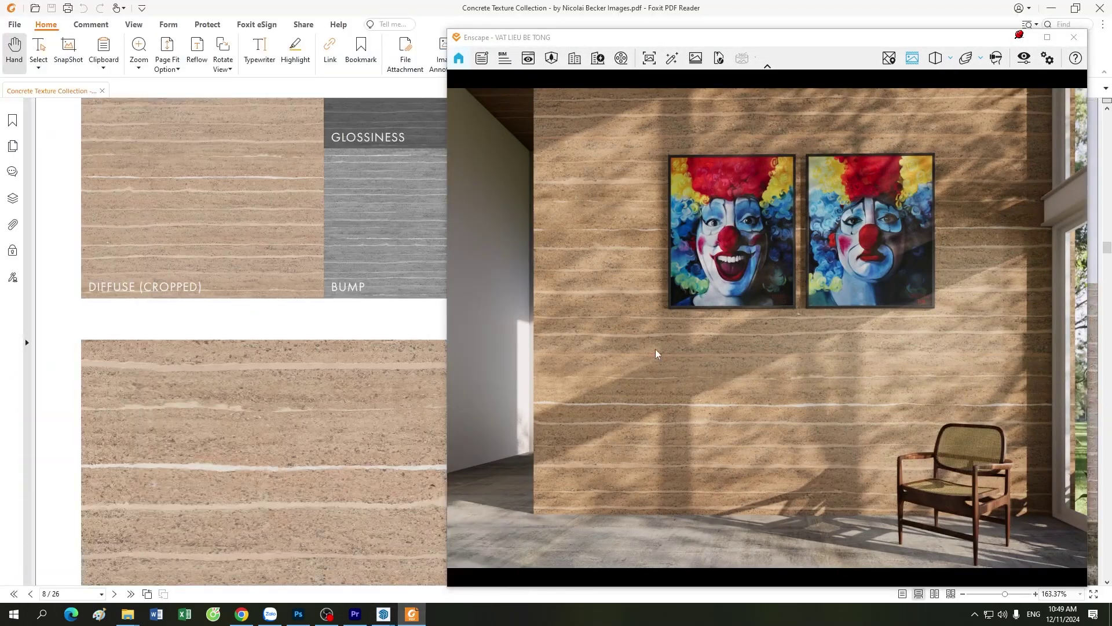
left_click(1020, 37)
scroll(667, 338, "down", 2)
scroll(666, 338, "down", 8)
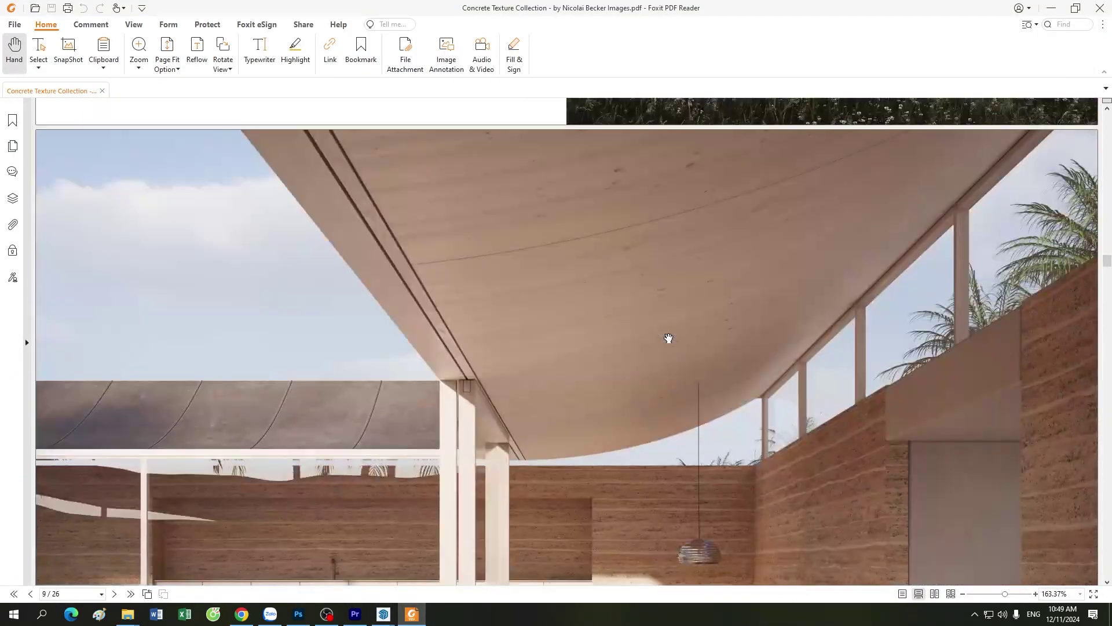
scroll(668, 338, "down", 3)
scroll(669, 338, "up", 2)
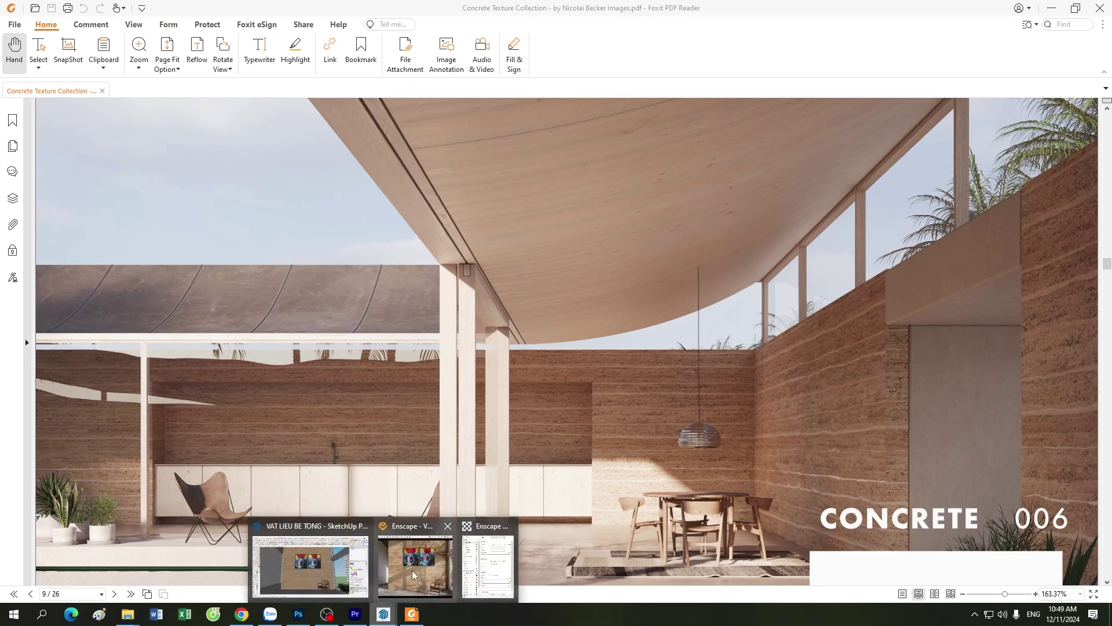
left_click(388, 618)
left_click(489, 568)
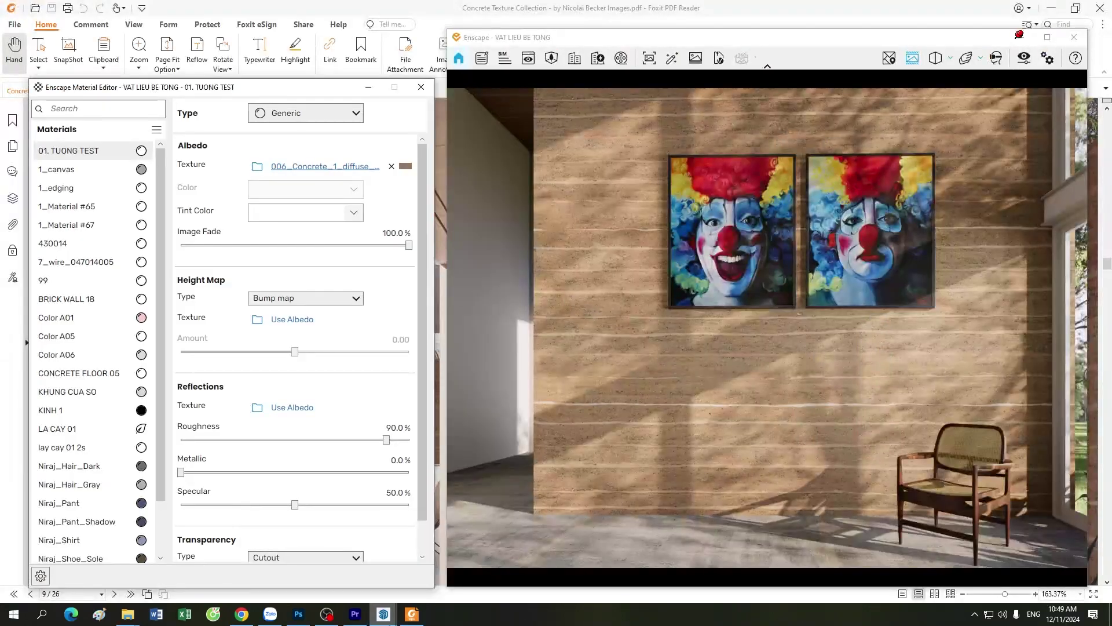
left_click(310, 568)
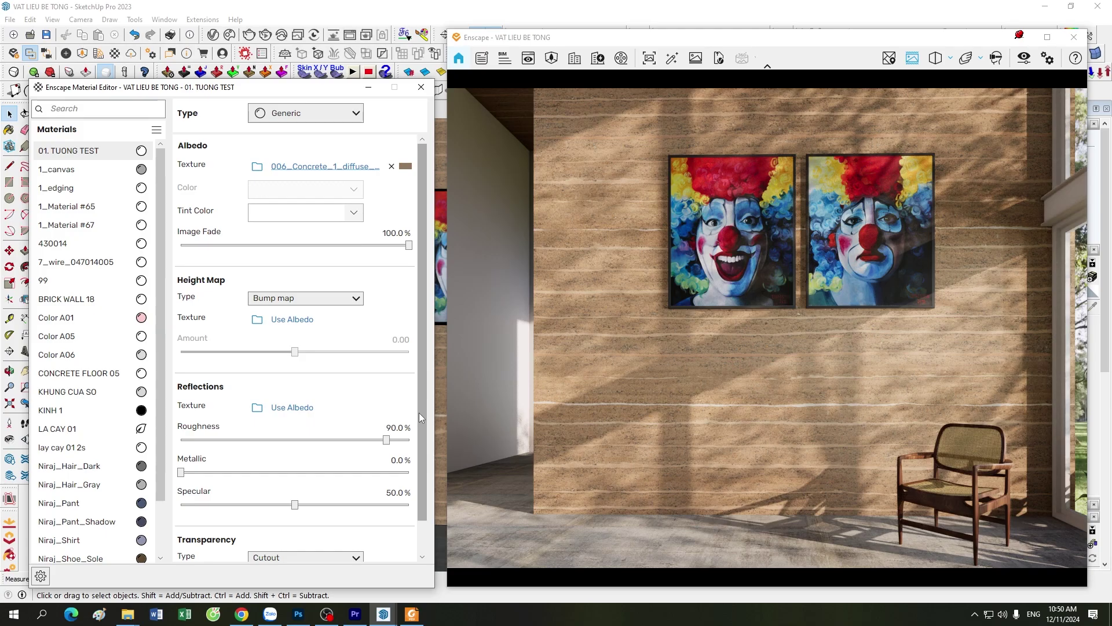
left_click(406, 167)
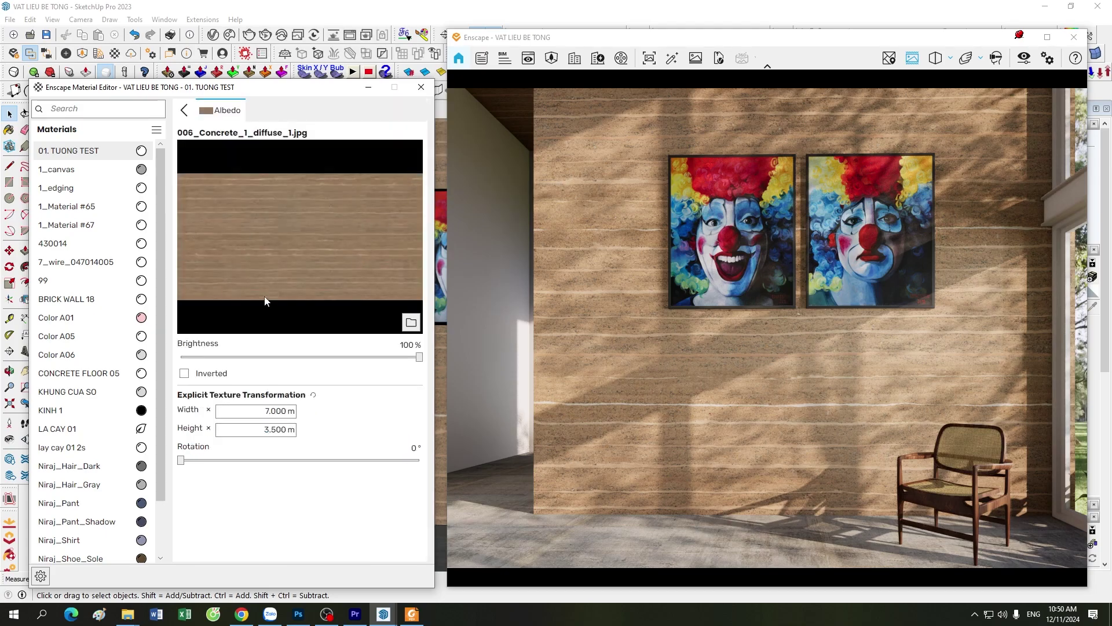
left_click(184, 110)
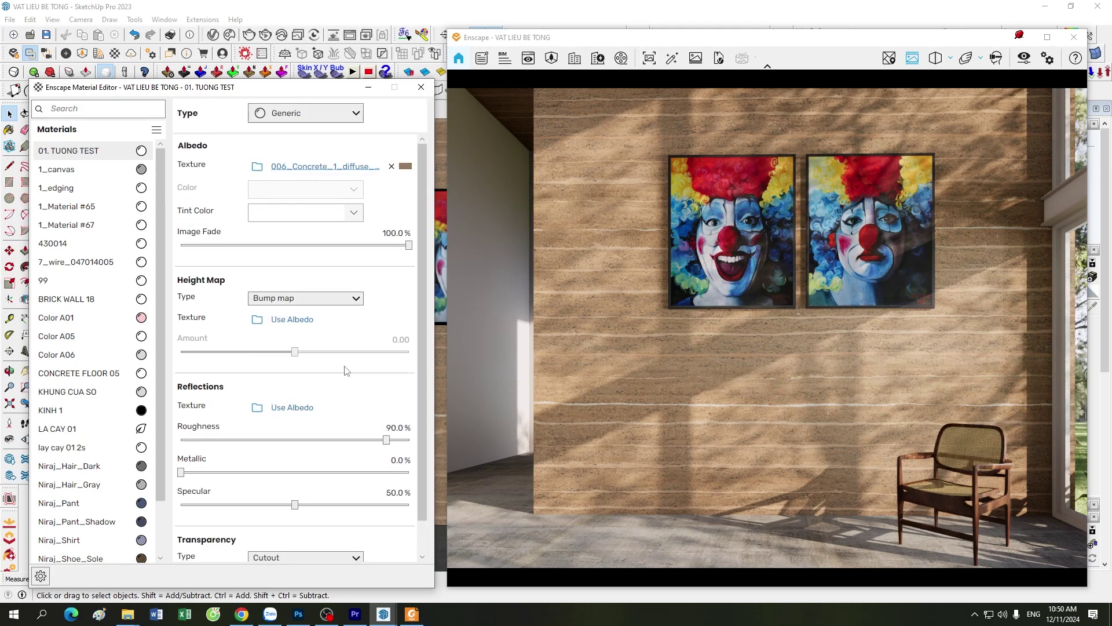
Step: Load 006_Concrete_4_displacement.jpg as the height map and set its type to Displacement map
left_click(258, 322)
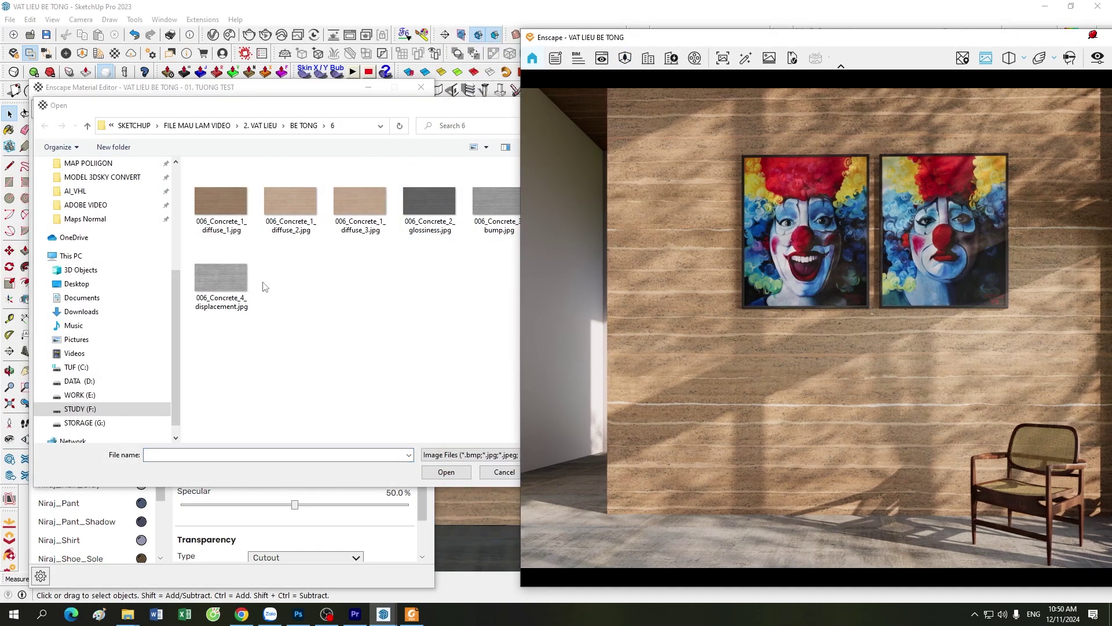
double_click(248, 290)
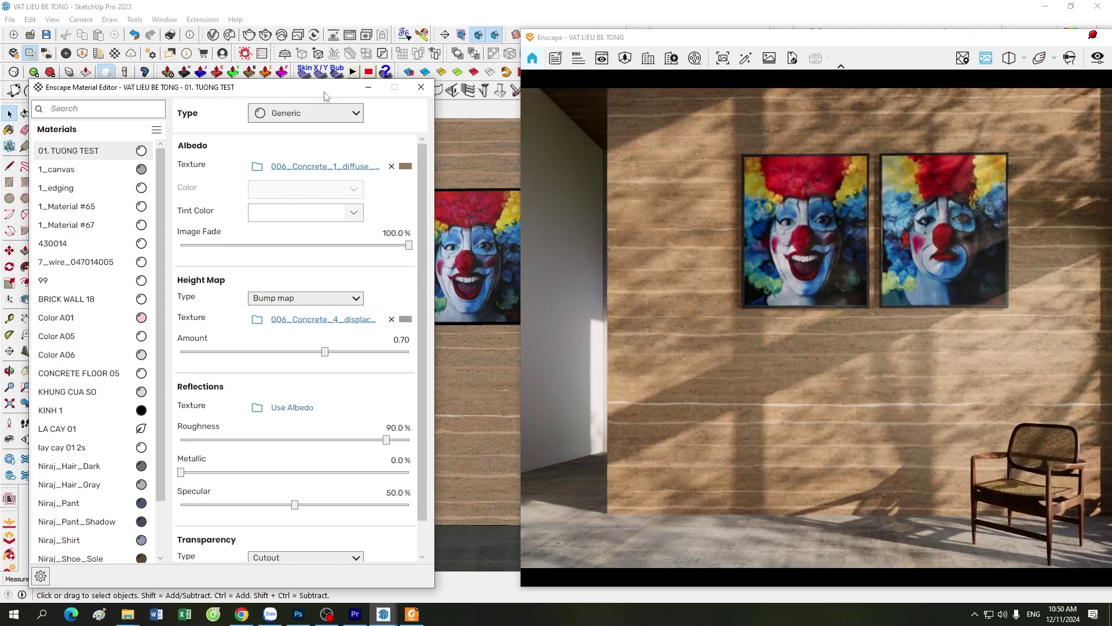
left_click_drag(326, 96, 329, 192)
left_click(276, 112)
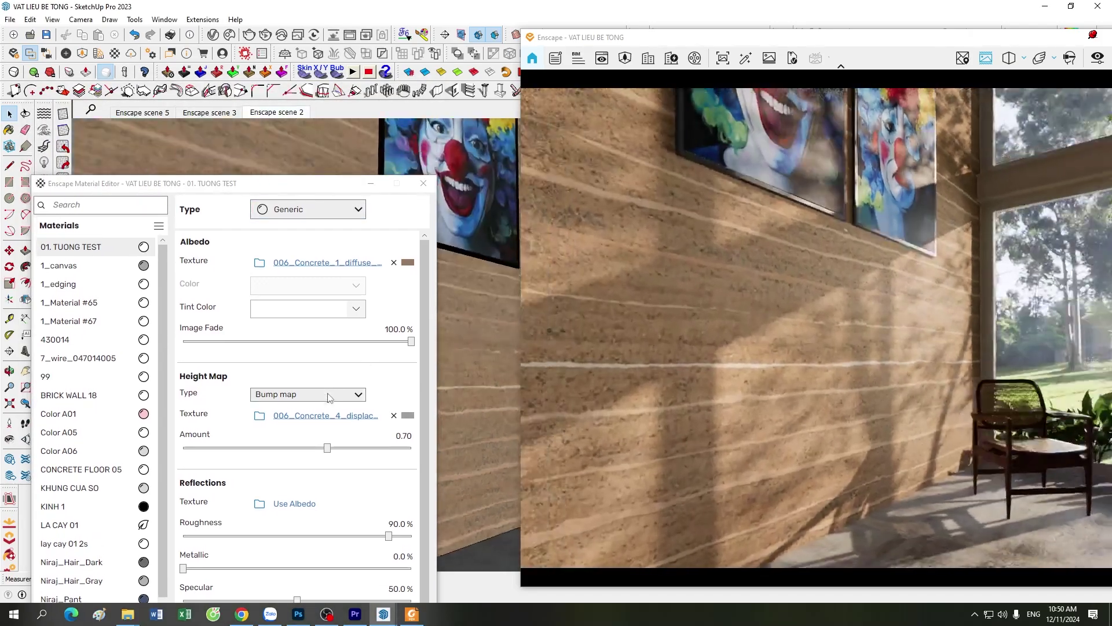
left_click(329, 398)
left_click(323, 438)
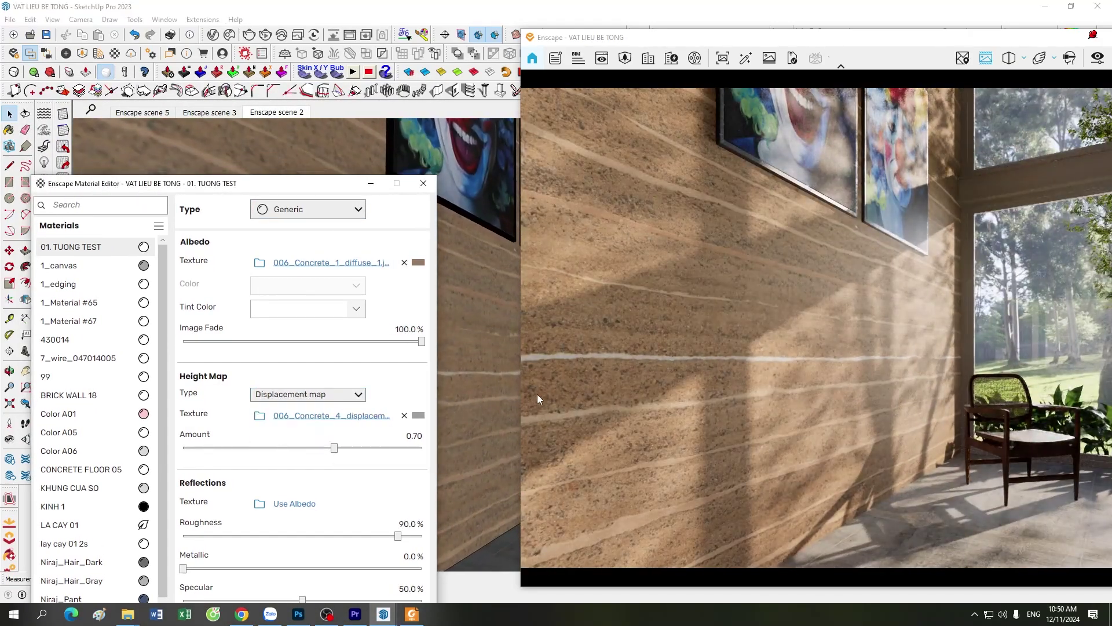
Step: Orbit the Enscape view along the wall to inspect the 0.70 displacement relief, then return to Enscape scene 2
left_click(836, 432)
scroll(834, 433, "up", 3)
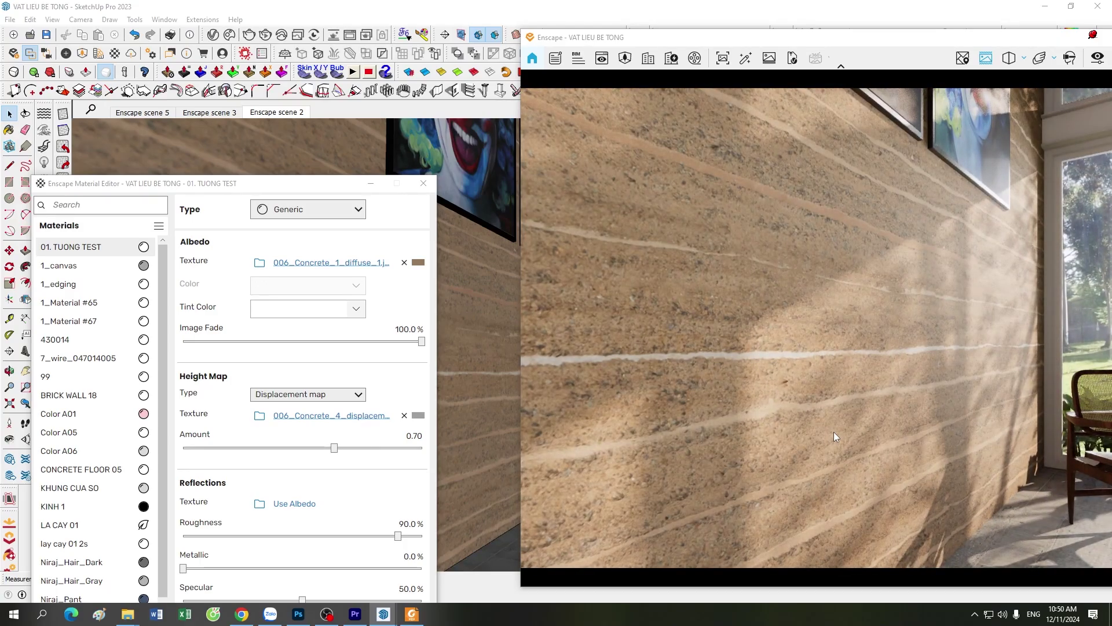
scroll(833, 432, "down", 2)
scroll(833, 433, "up", 2)
left_click_drag(833, 432, 833, 424)
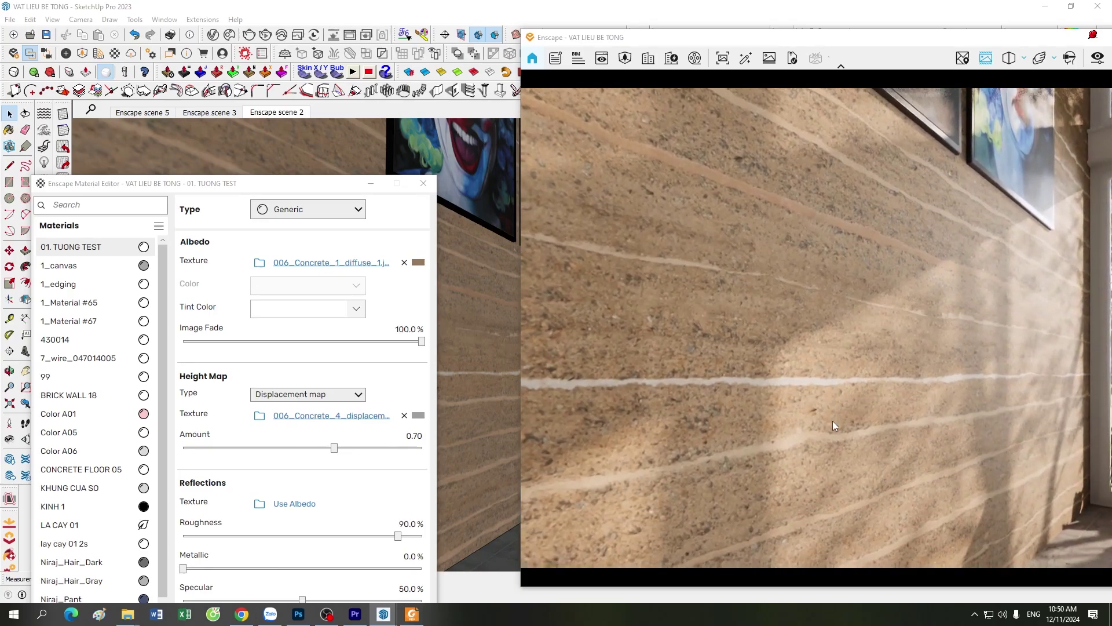
scroll(833, 419, "down", 3)
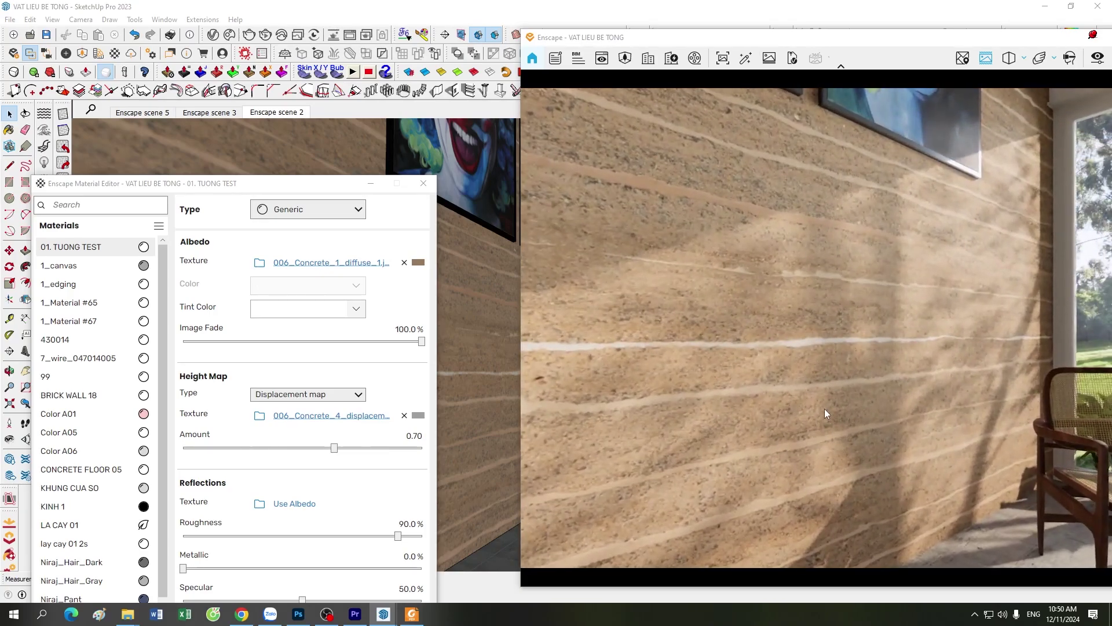
scroll(825, 409, "up", 1)
left_click_drag(825, 408, 817, 402)
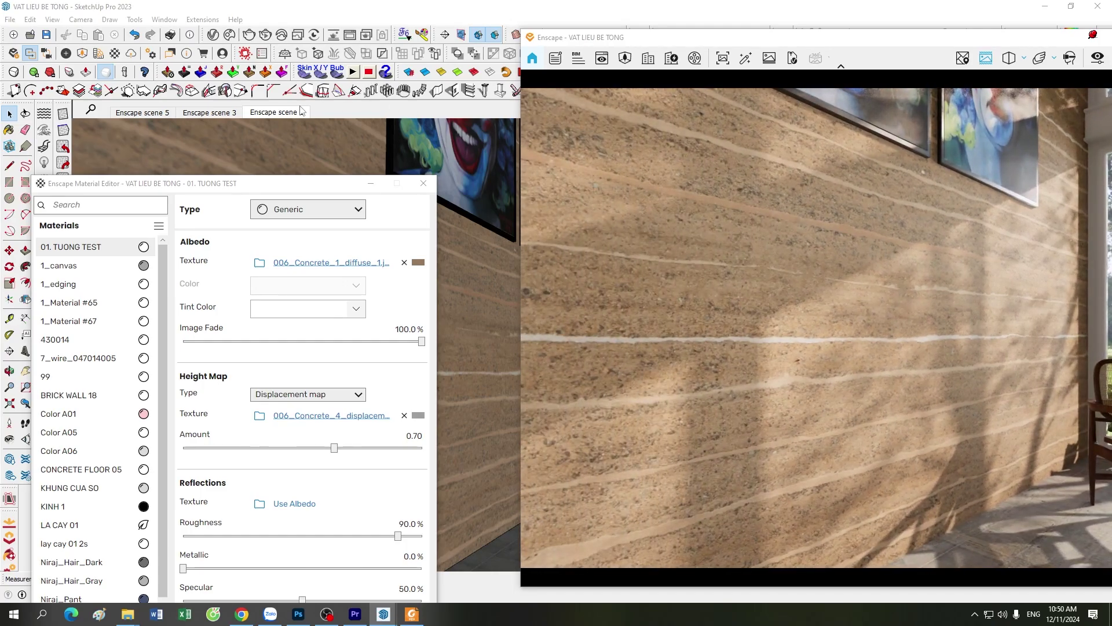
left_click(281, 113)
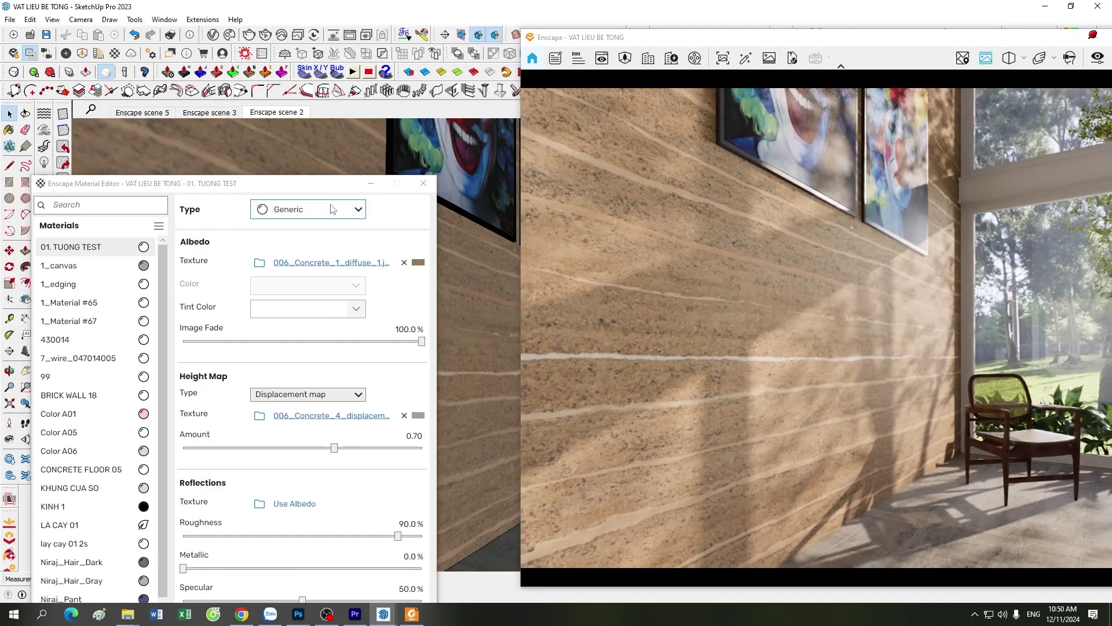
left_click_drag(318, 188, 325, 73)
Step: Load 006_Concrete_2_glossiness.jpg as the reflections texture and tick Inverted for roughness
left_click(267, 385)
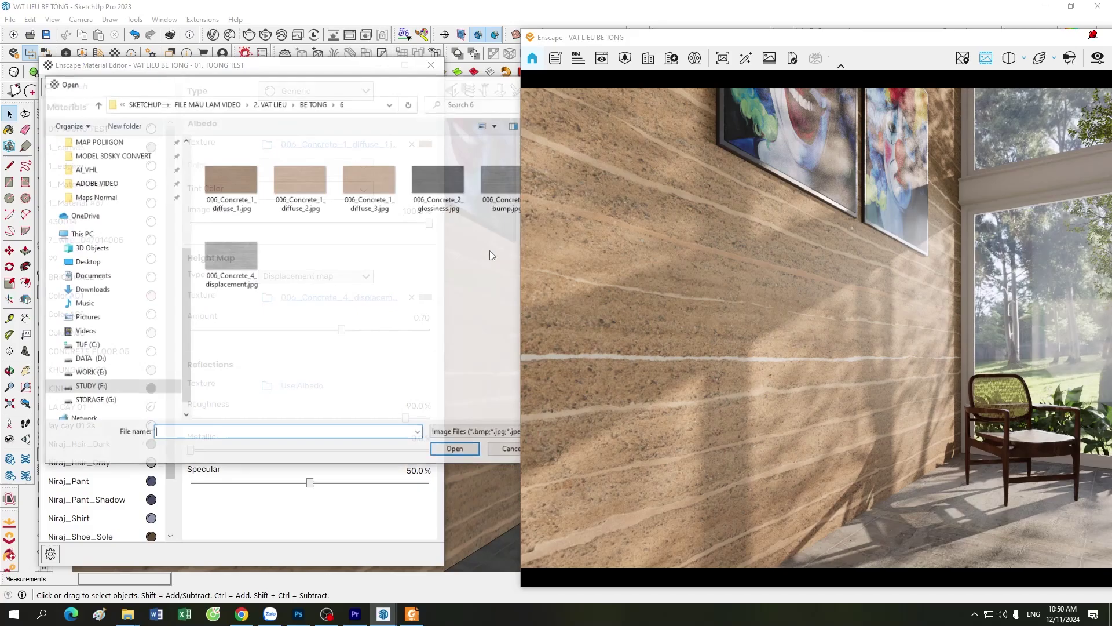
double_click(453, 175)
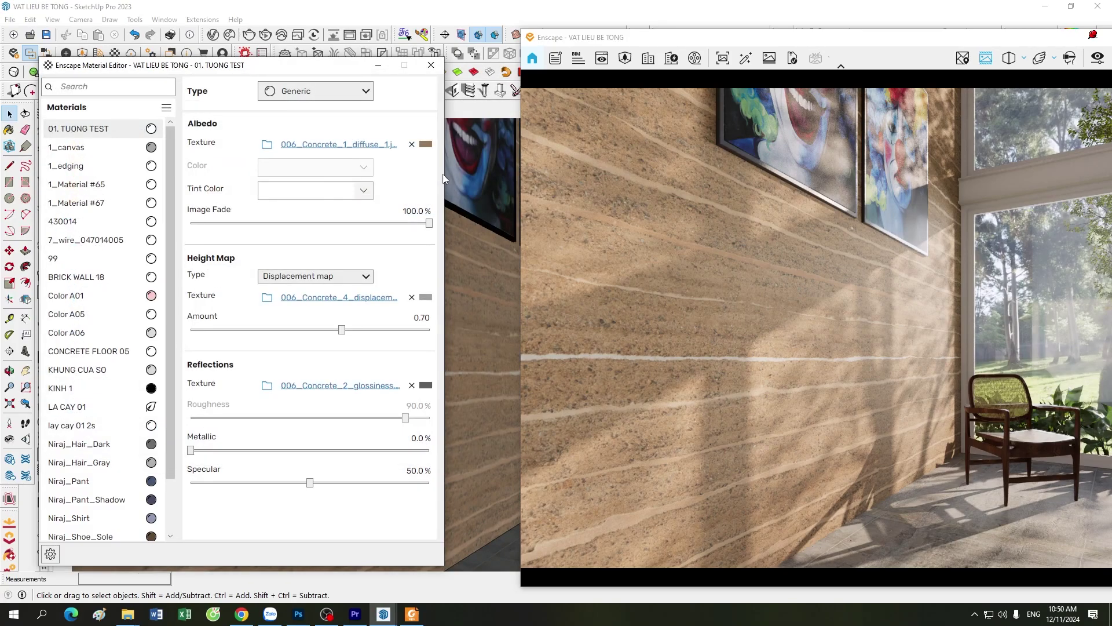
left_click(426, 385)
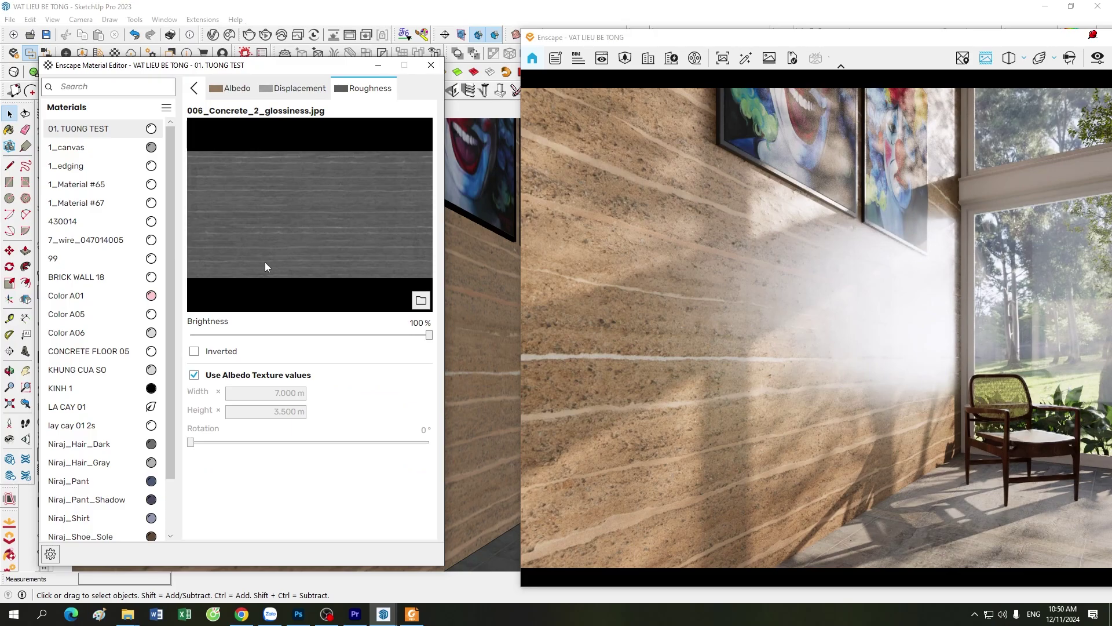
left_click(195, 352)
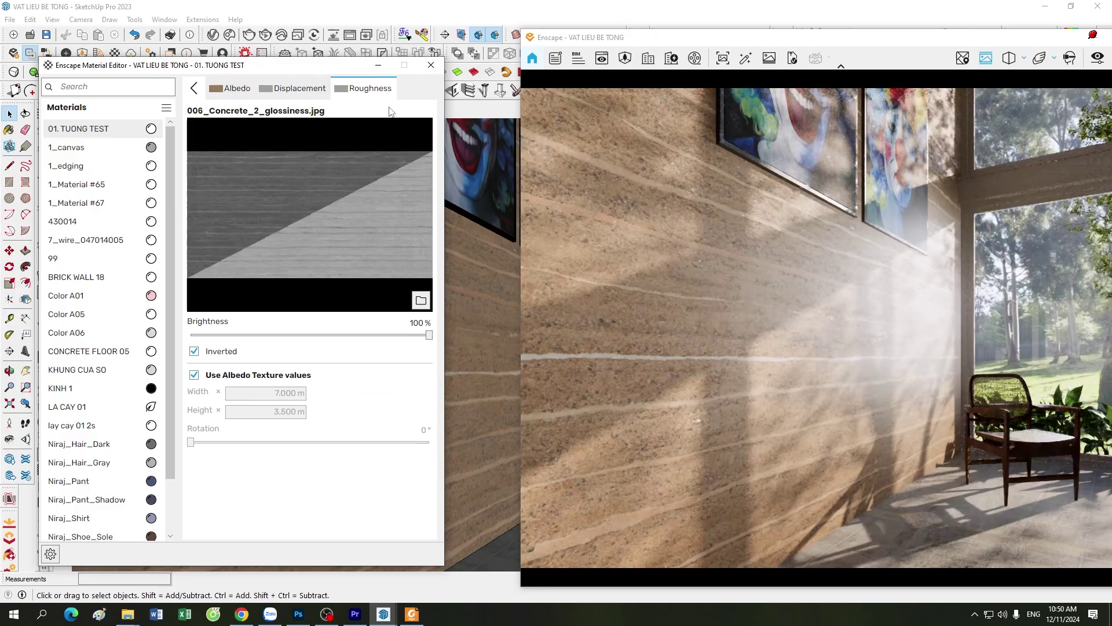
left_click(193, 88)
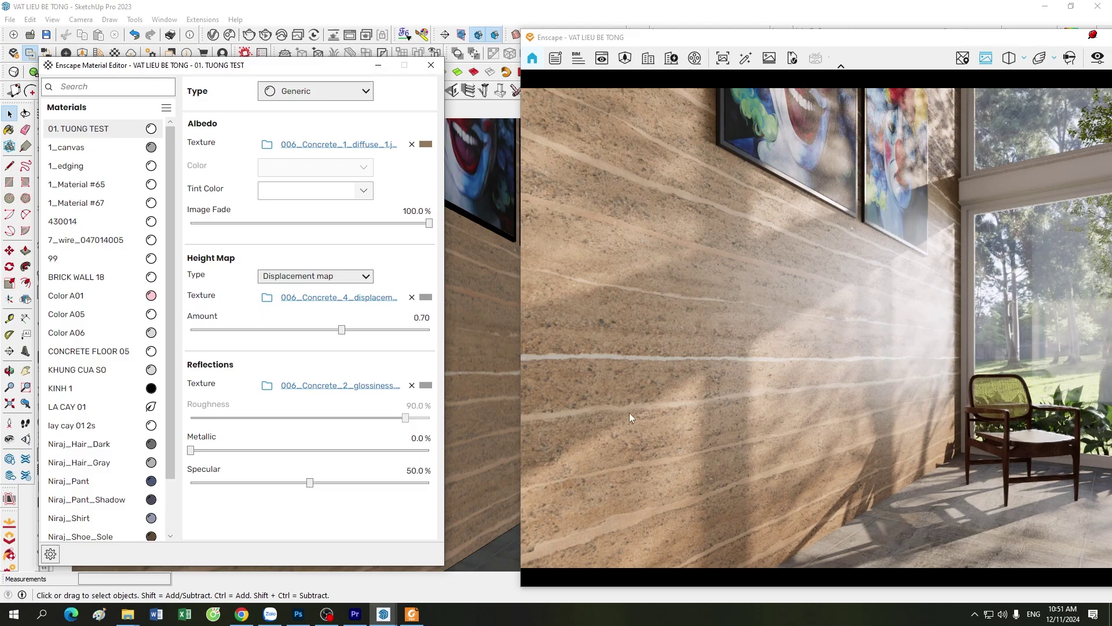
scroll(857, 384, "up", 3)
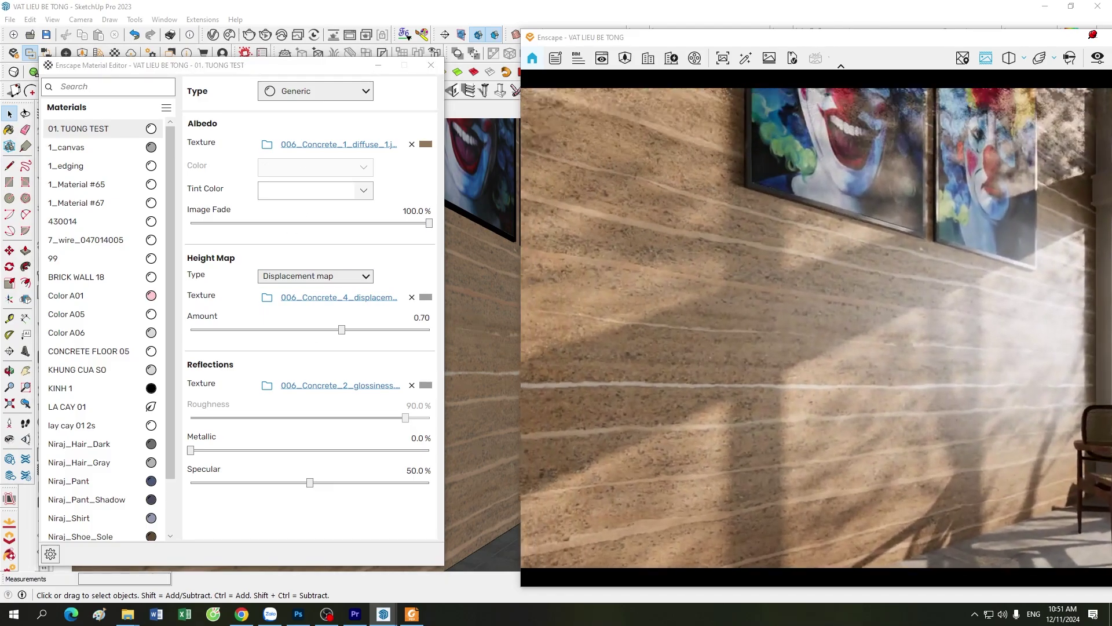
scroll(862, 383, "down", 3)
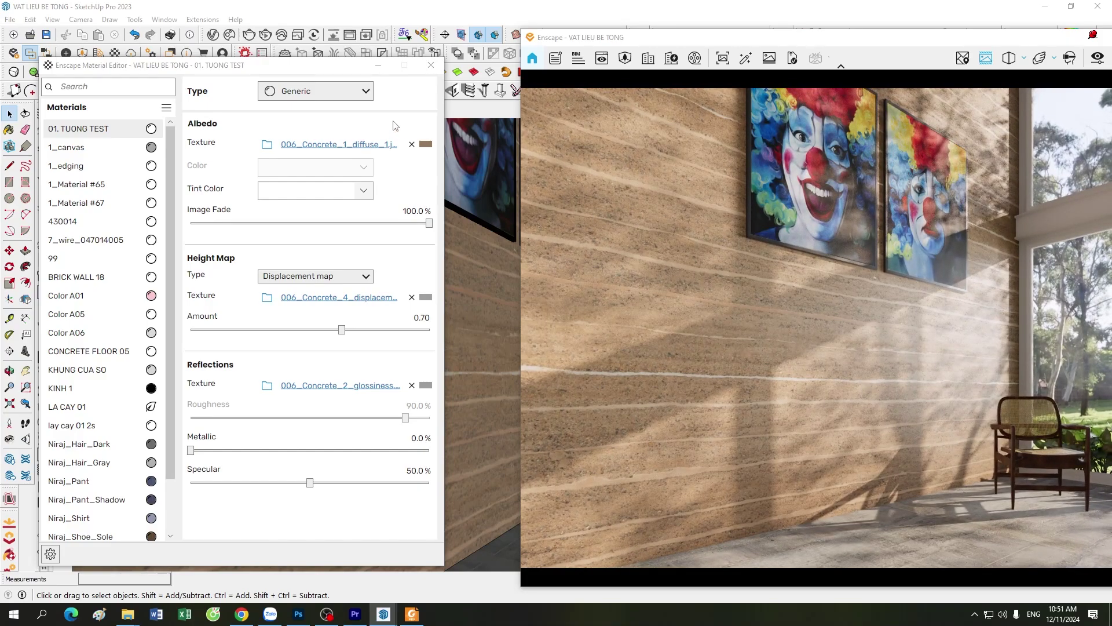
left_click_drag(343, 67, 363, 167)
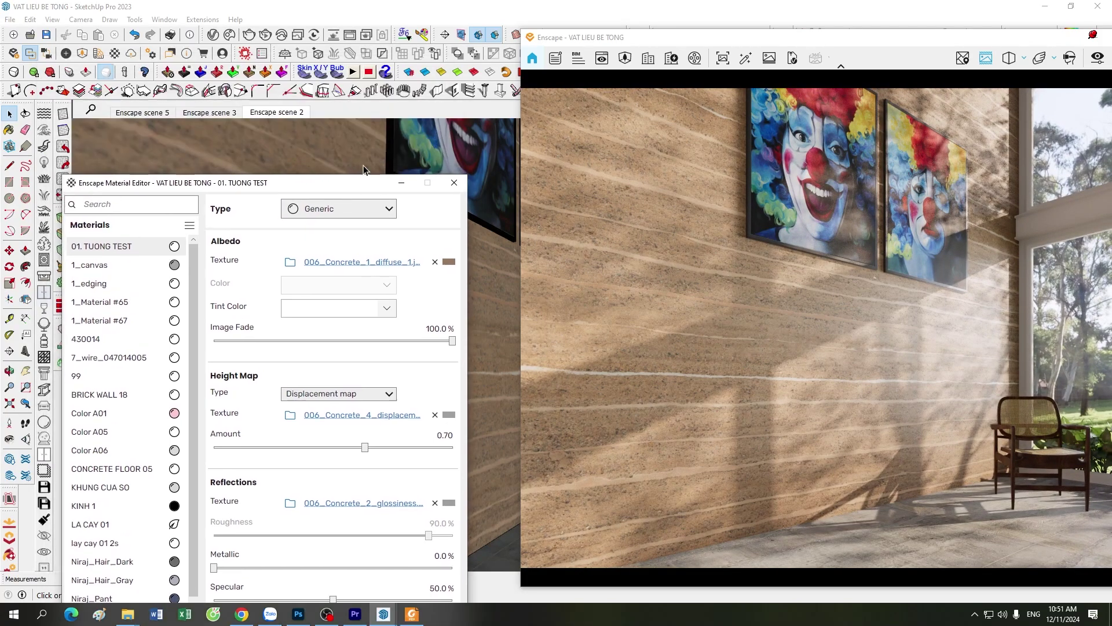
left_click(411, 613)
left_click_drag(1006, 42, 820, 46)
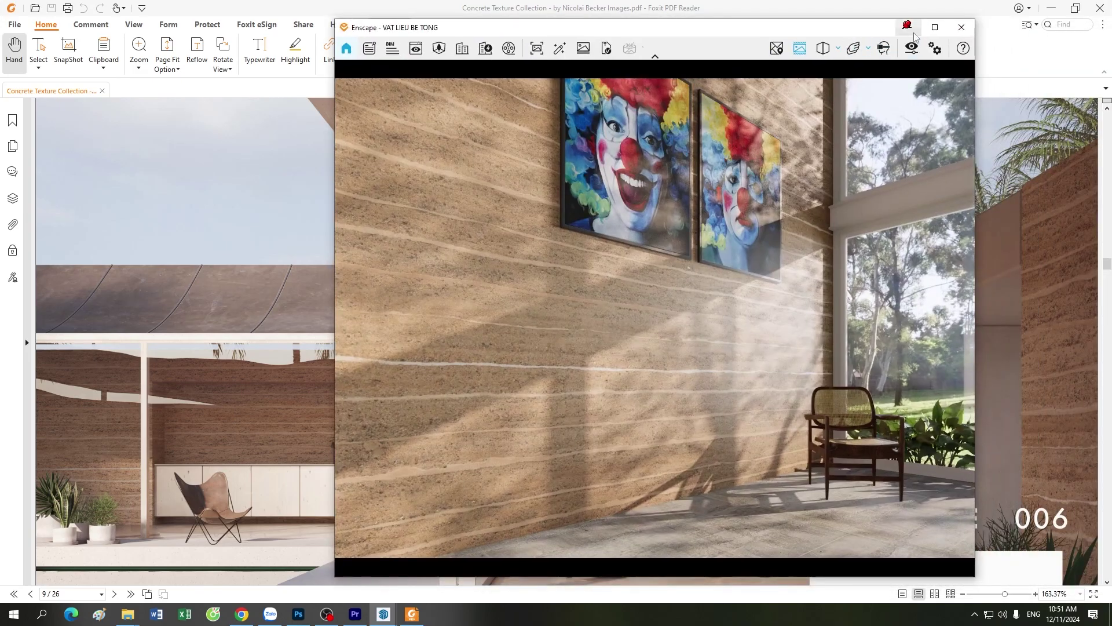
left_click(290, 406)
scroll(348, 475, "down", 2)
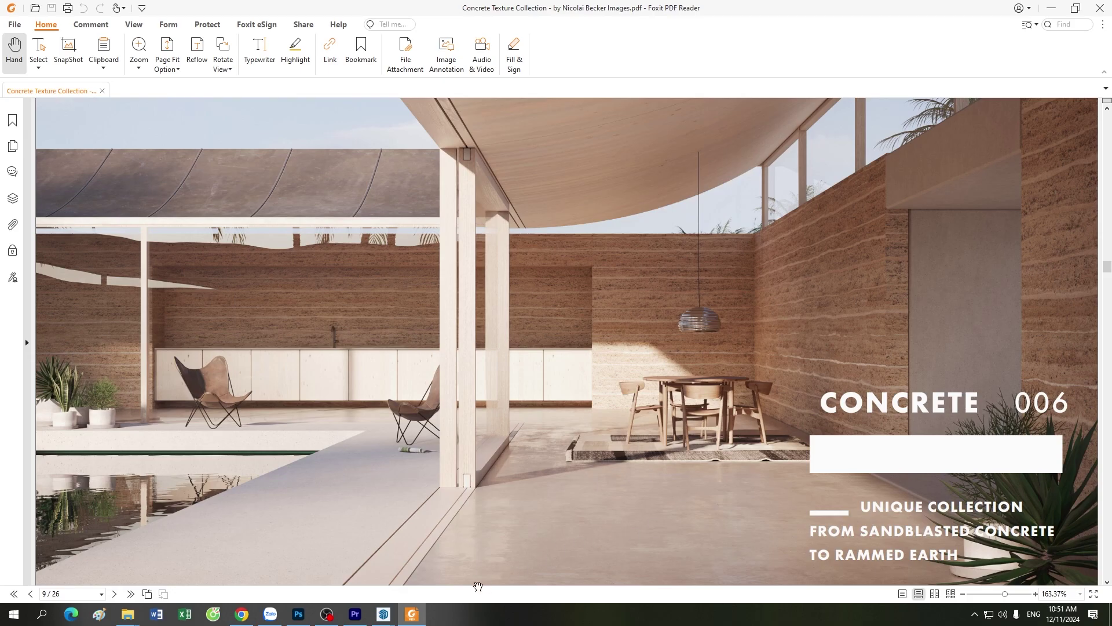
left_click(383, 614)
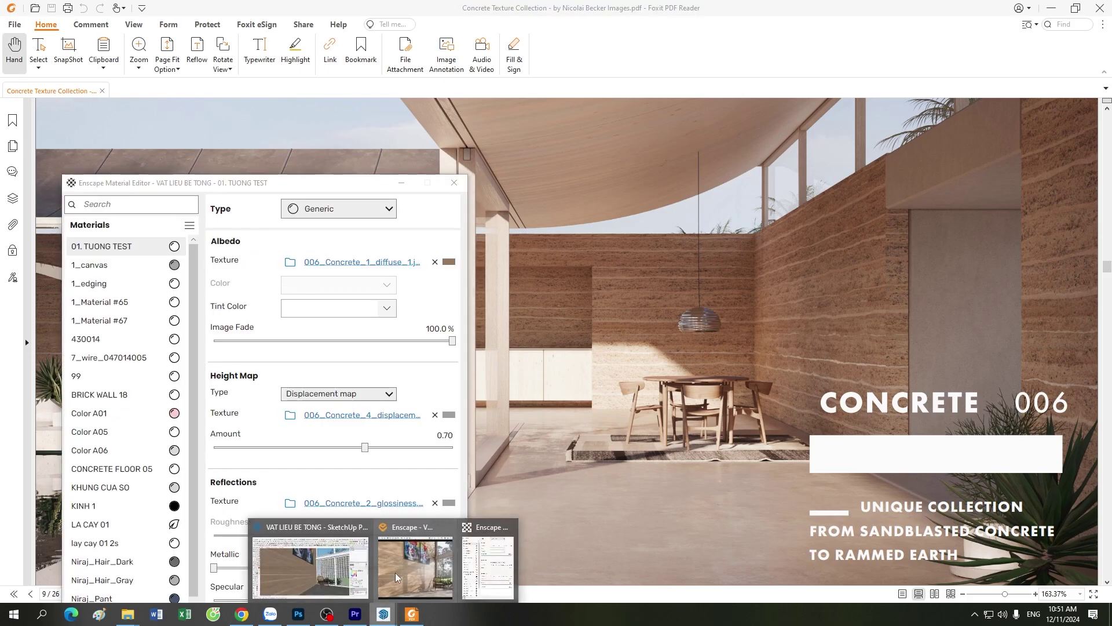
left_click(396, 577)
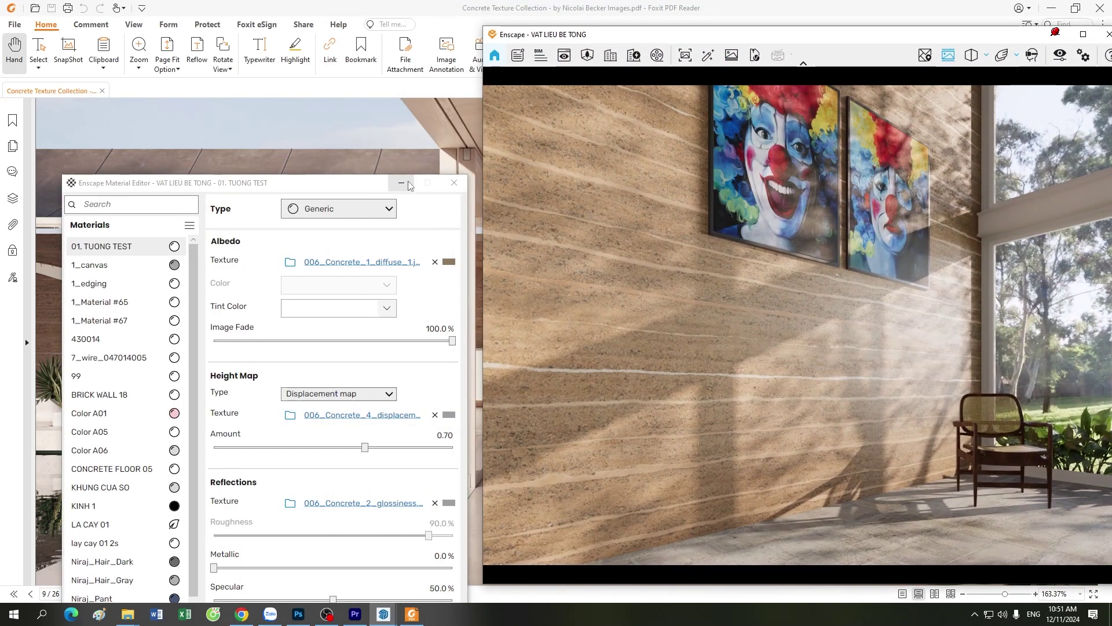
left_click(409, 185)
left_click(383, 613)
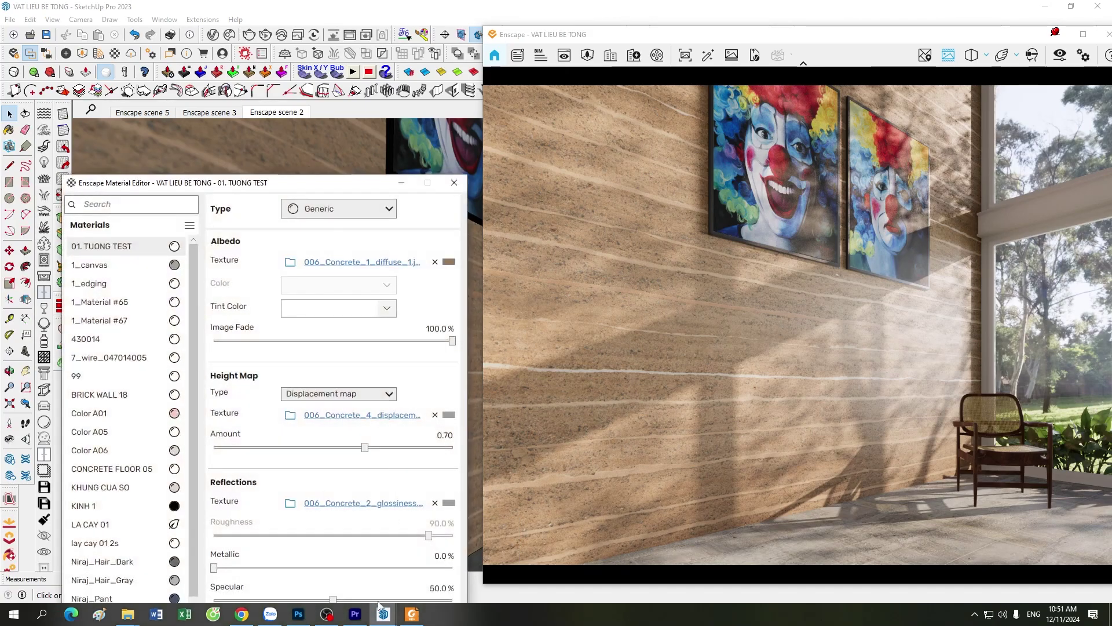
Step: Switch to Enscape scene 3's frontal wall view and reposition the material settings and render windows
left_click(272, 113)
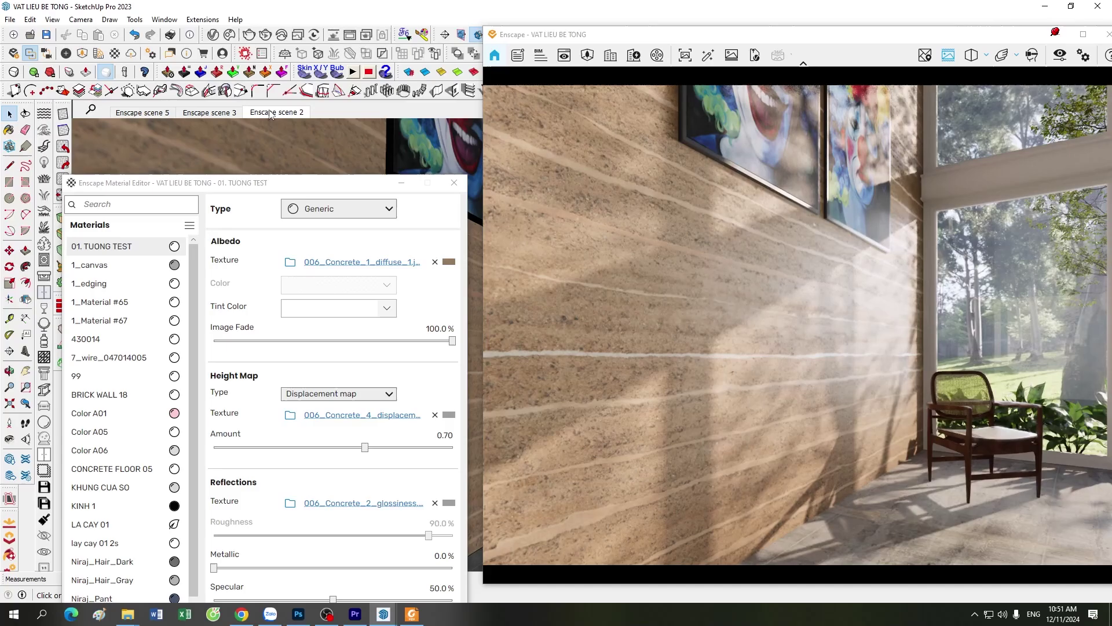
left_click(210, 113)
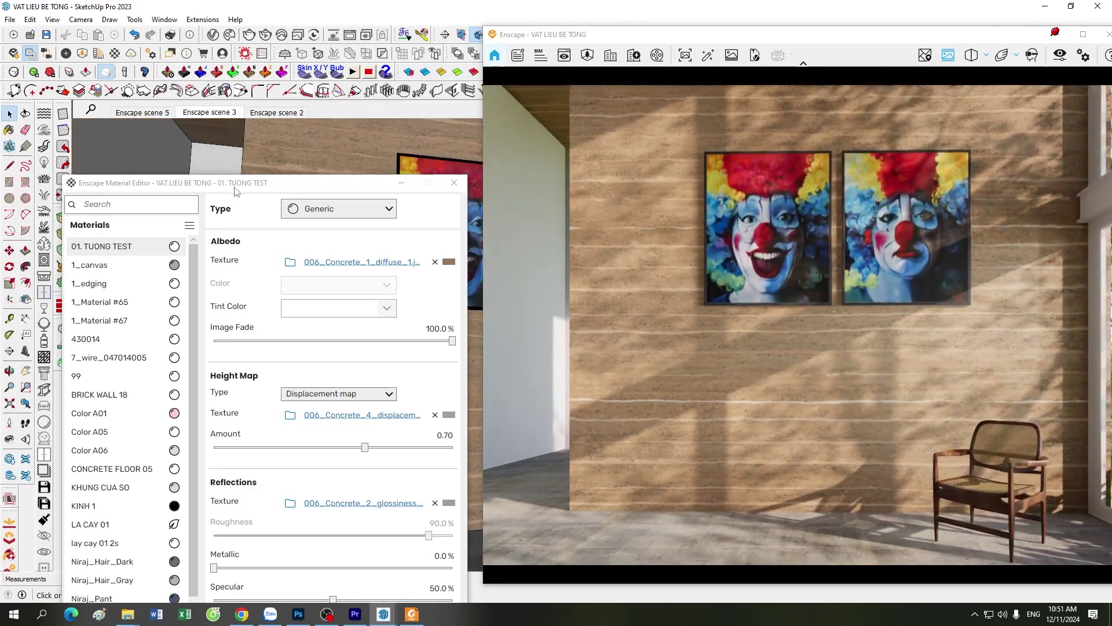
left_click_drag(240, 184, 238, 82)
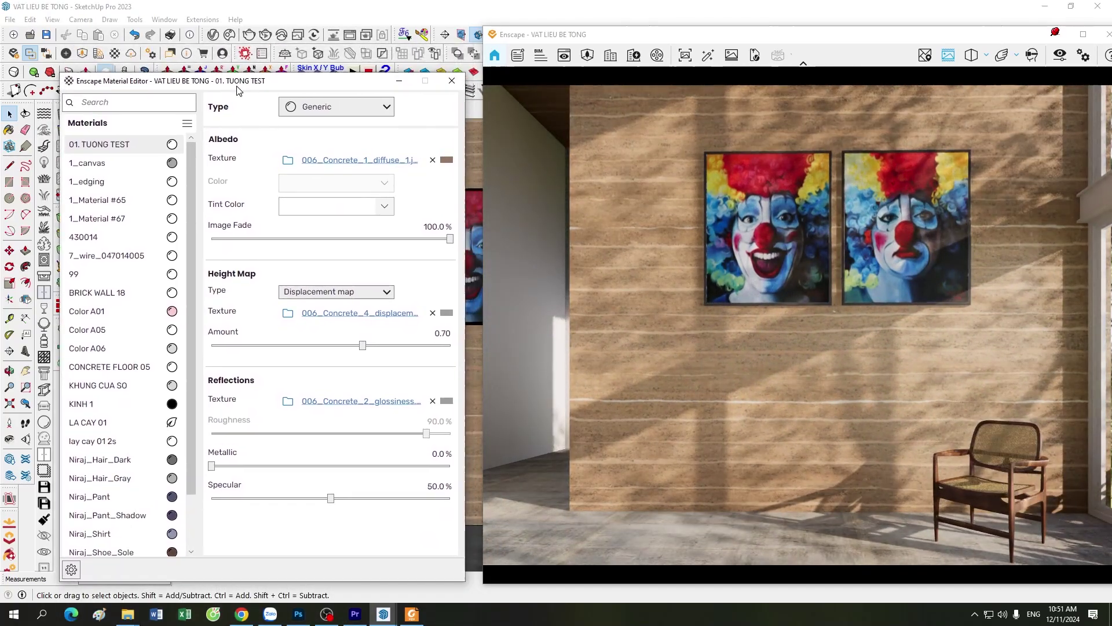
left_click_drag(663, 36, 637, 38)
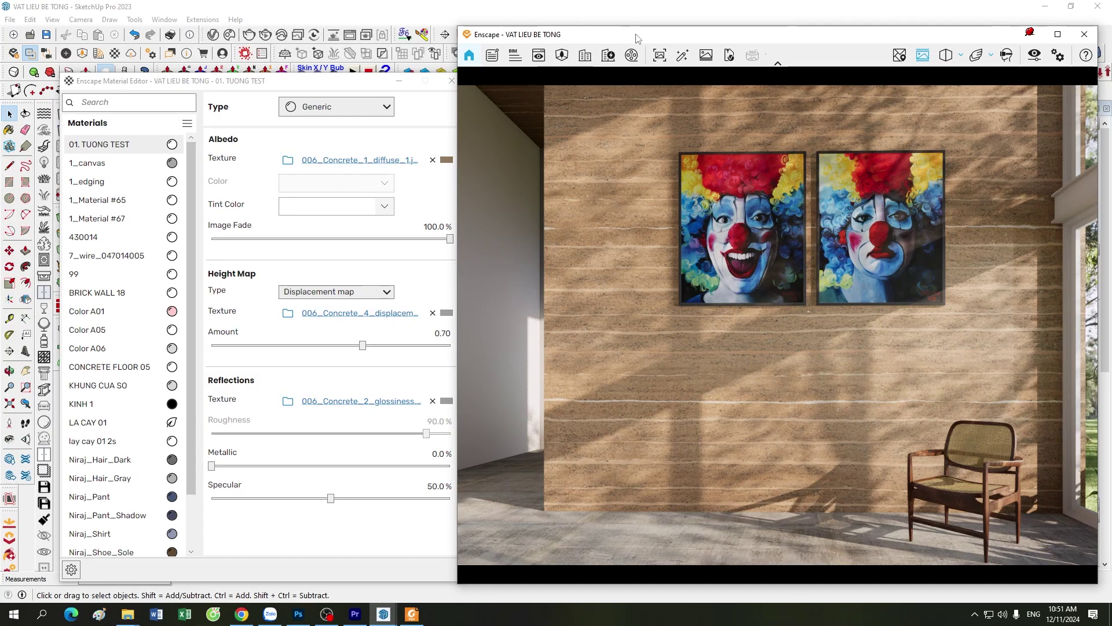
Step: Try a tint colour for the wall texture in the Tint Color picker, then reopen it
left_click(385, 207)
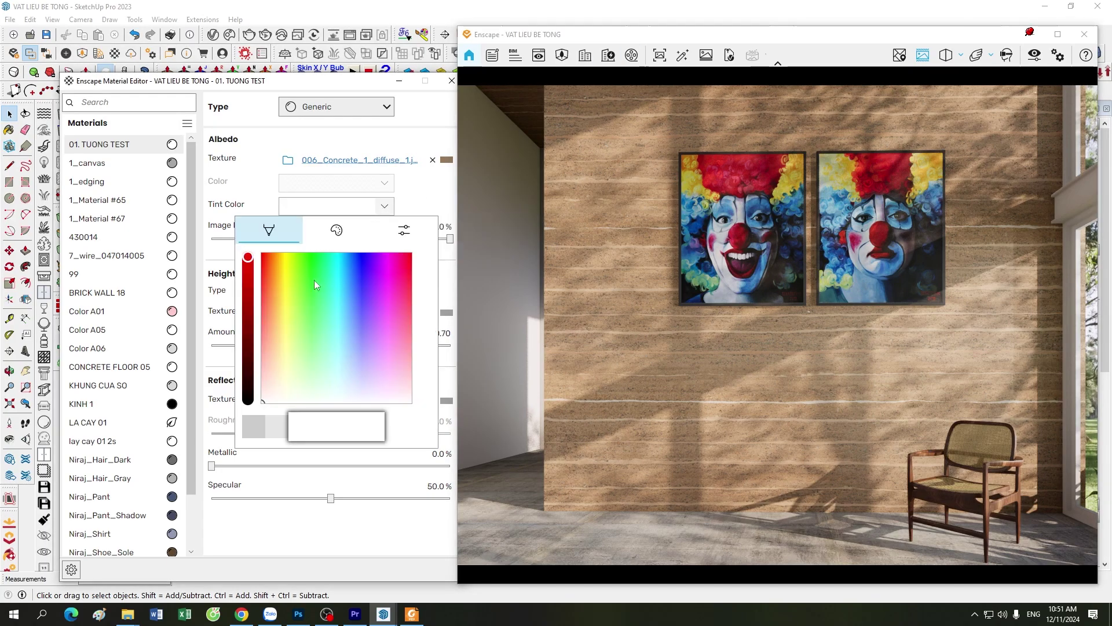
left_click(249, 266)
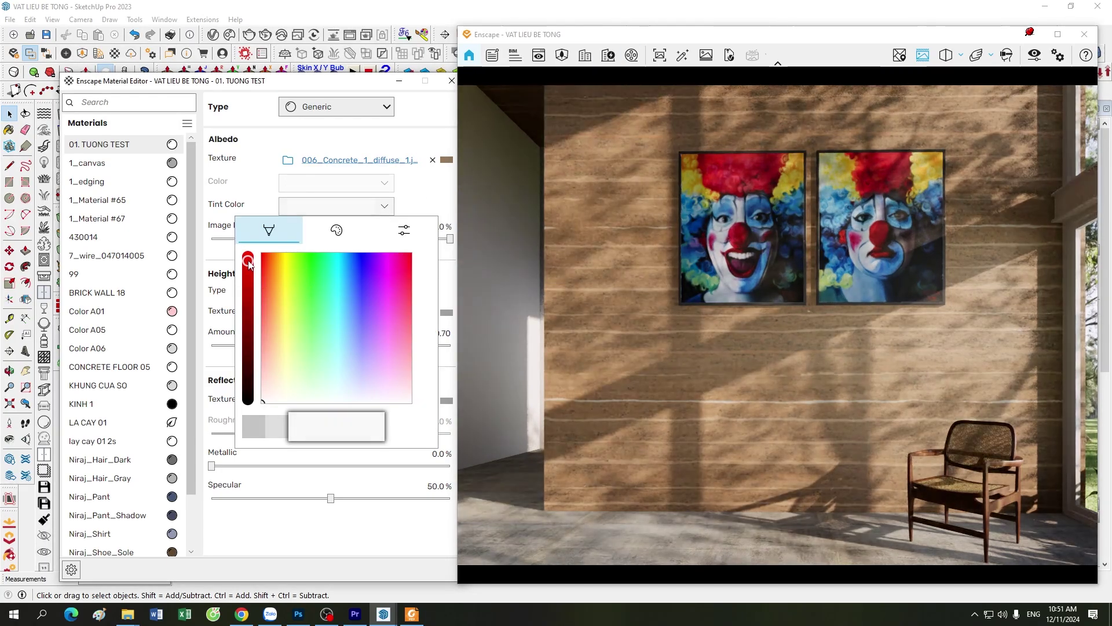
left_click(430, 200)
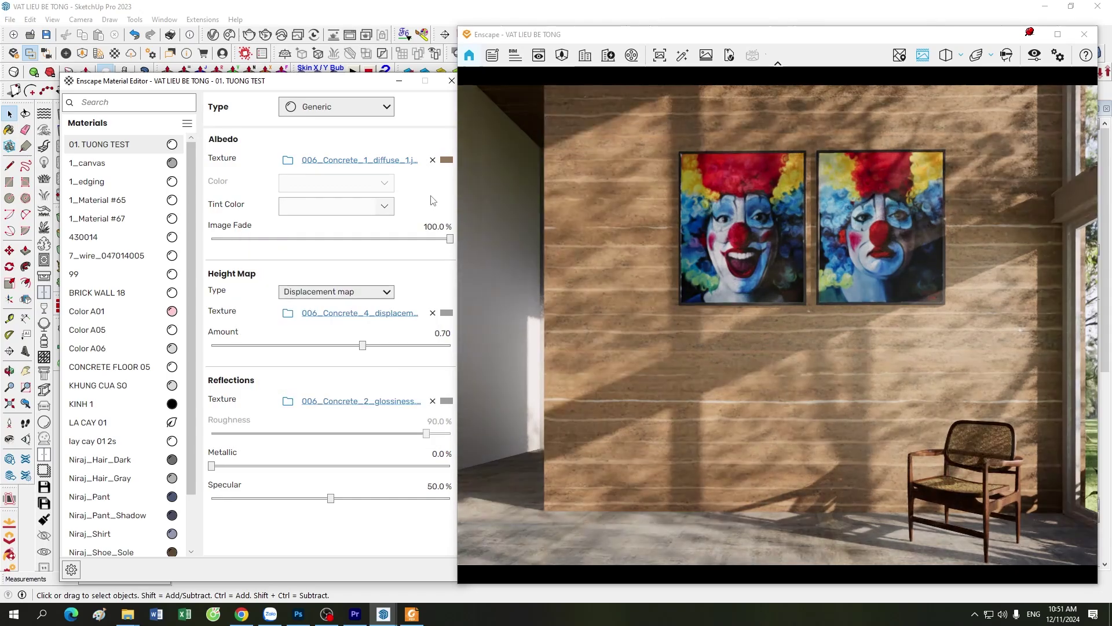
left_click_drag(356, 85, 331, 85)
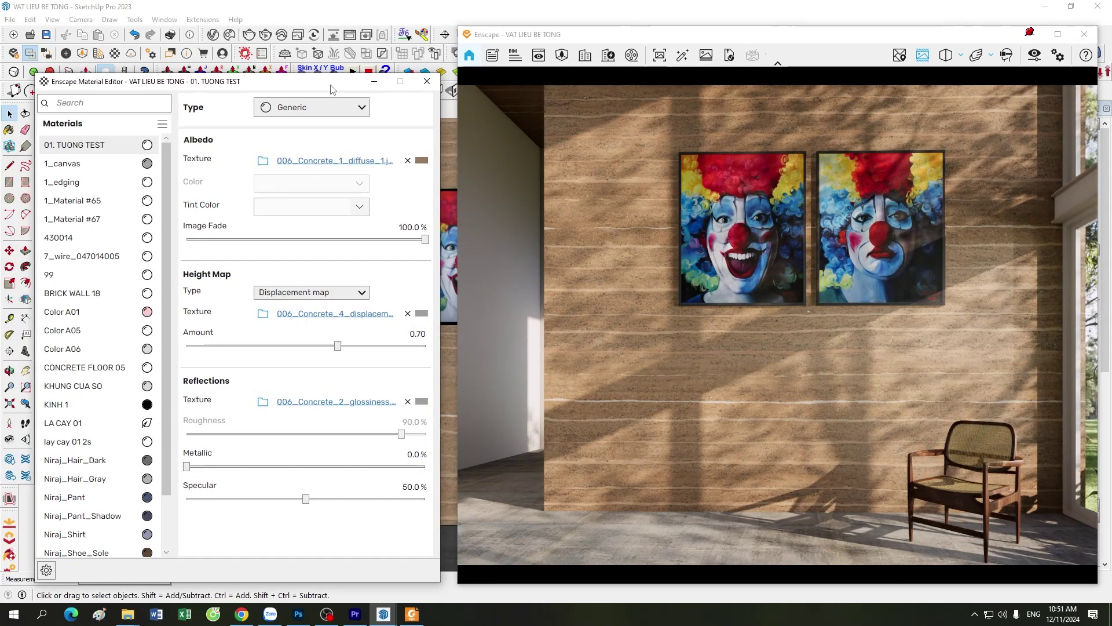
left_click(360, 207)
left_click(638, 295)
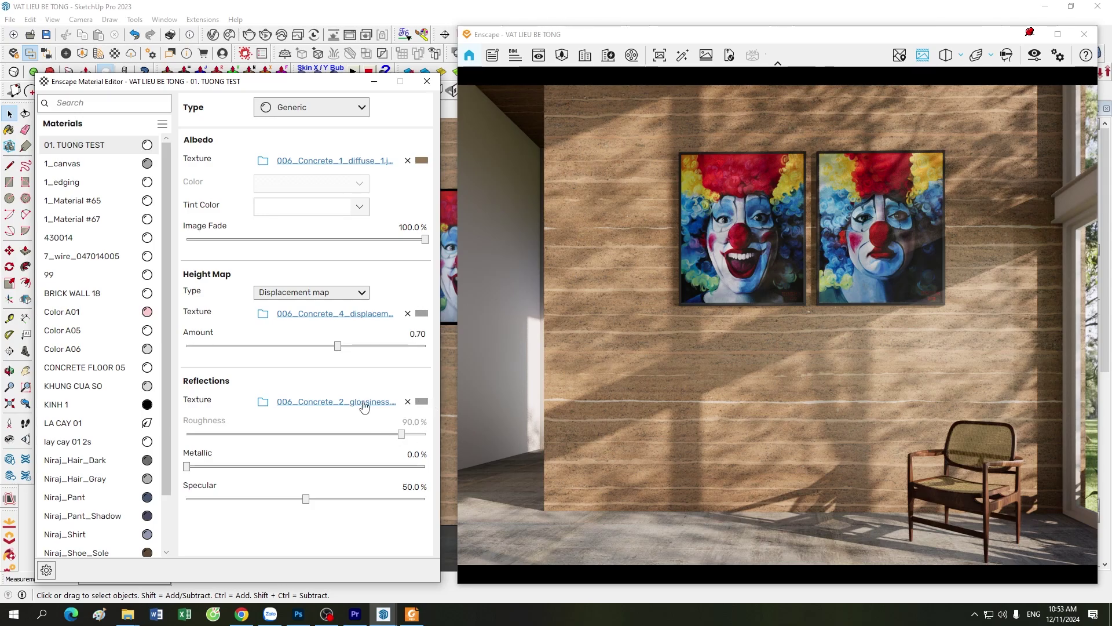
Step: Confirm the glossiness roughness map is still inverted and return to the full material settings
left_click(421, 402)
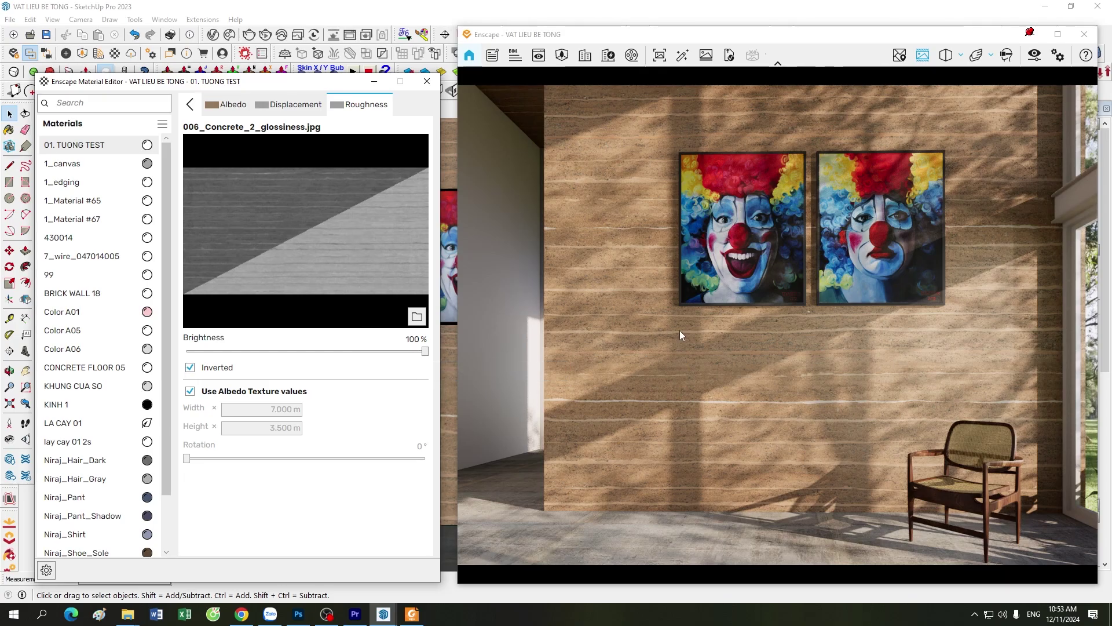
left_click(190, 104)
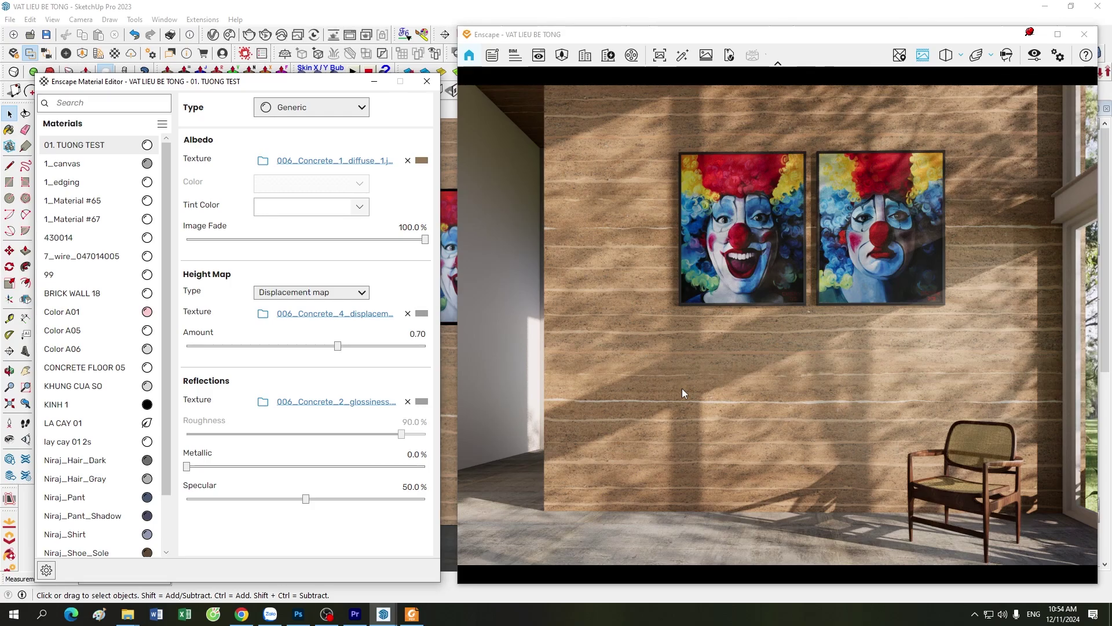
left_click(374, 81)
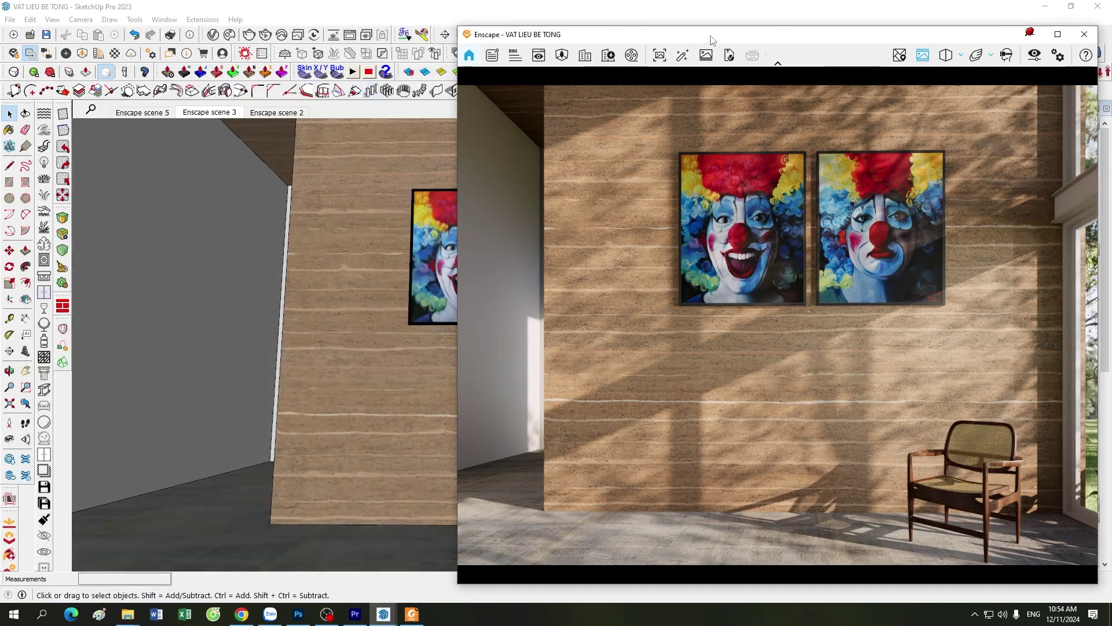
mouse_move(712, 40)
left_mouse_down()
mouse_move(623, 54)
mouse_move(672, 53)
left_mouse_up()
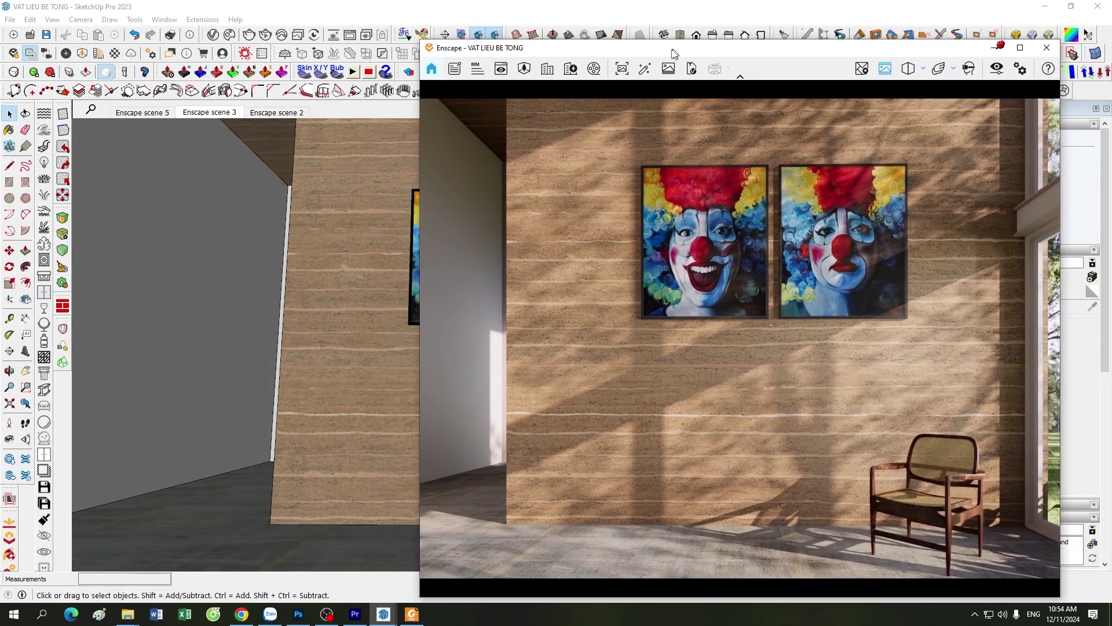